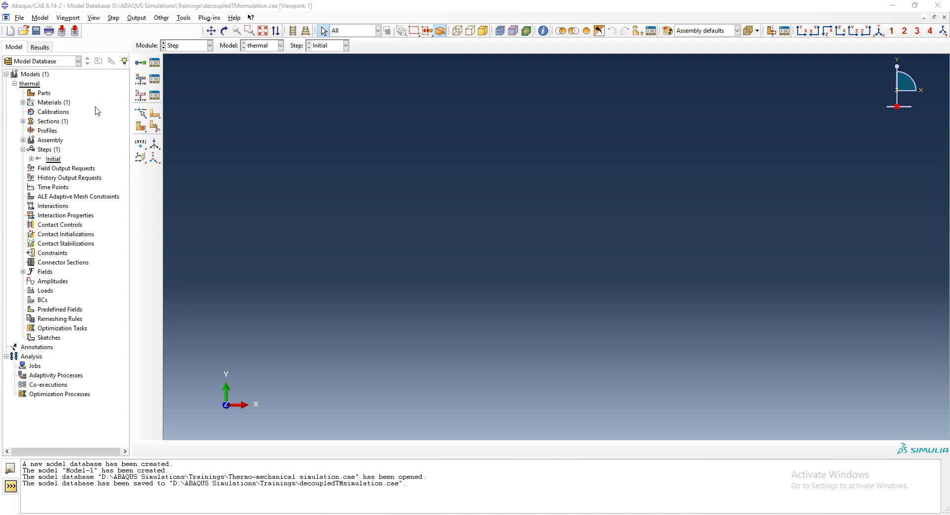
- Create a 2D planar deformable shell part named sample with an approximate size of 2
double_click(44, 93)
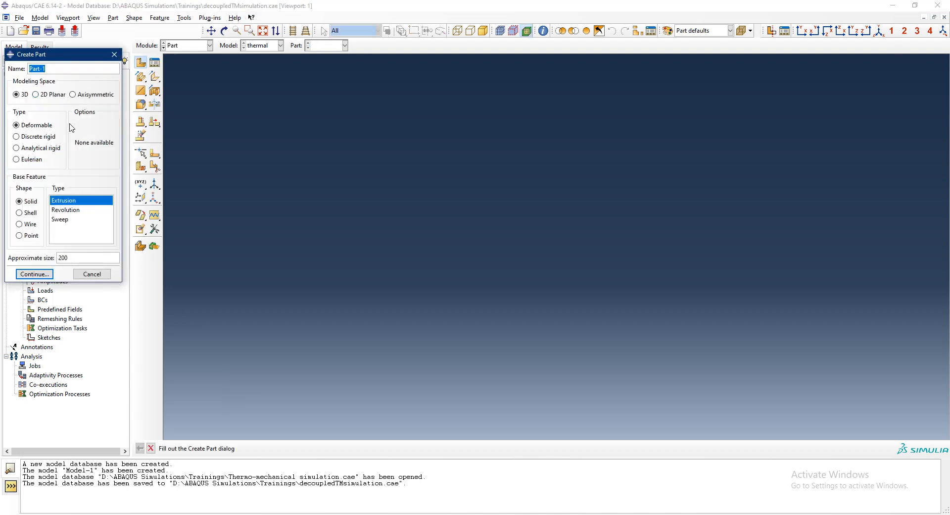
type("sample")
left_click(52, 95)
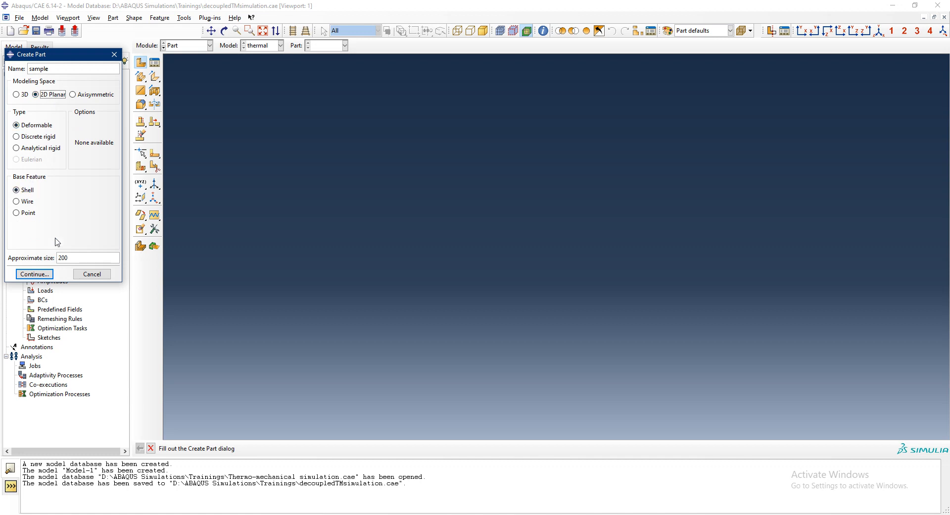
left_click(76, 257)
double_click(77, 257)
type("2")
left_click(34, 274)
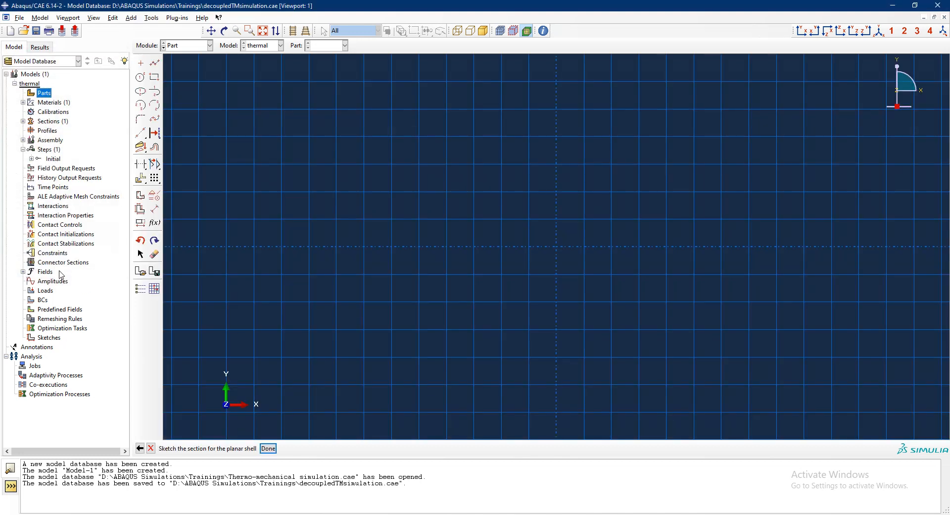
- Sketch two concentric circles centred on the origin, with radii of about 0.4 and 0.2
left_click(140, 77)
left_click(559, 249)
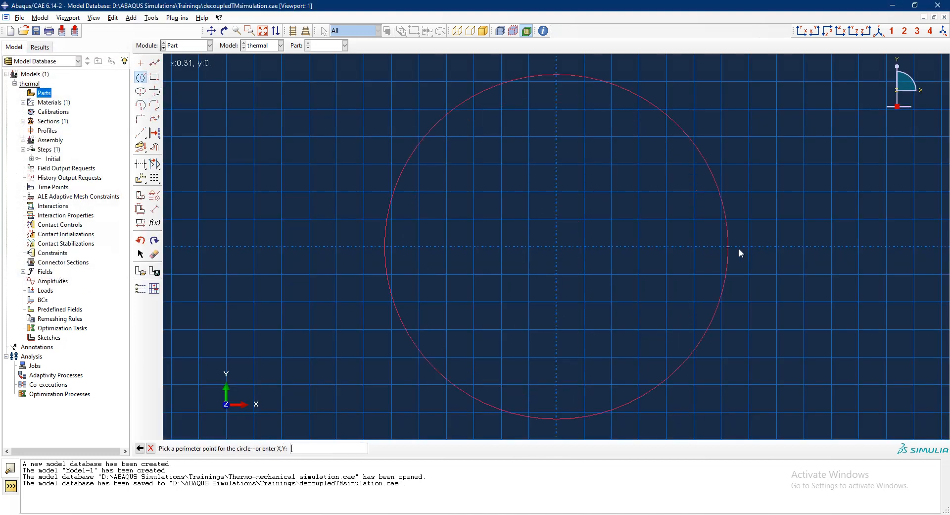
left_click(777, 247)
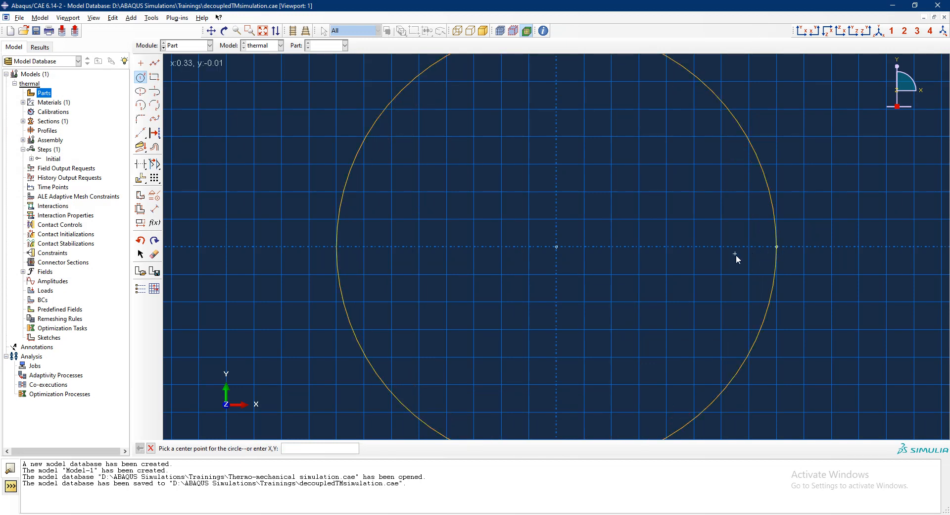
left_click(558, 248)
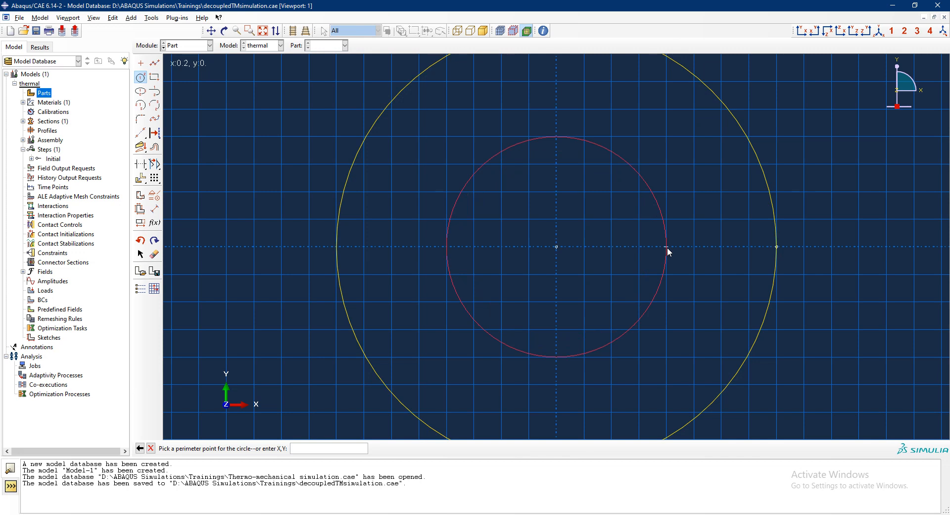
left_click(666, 247)
middle_click(668, 251)
scroll(397, 263, "down", 2)
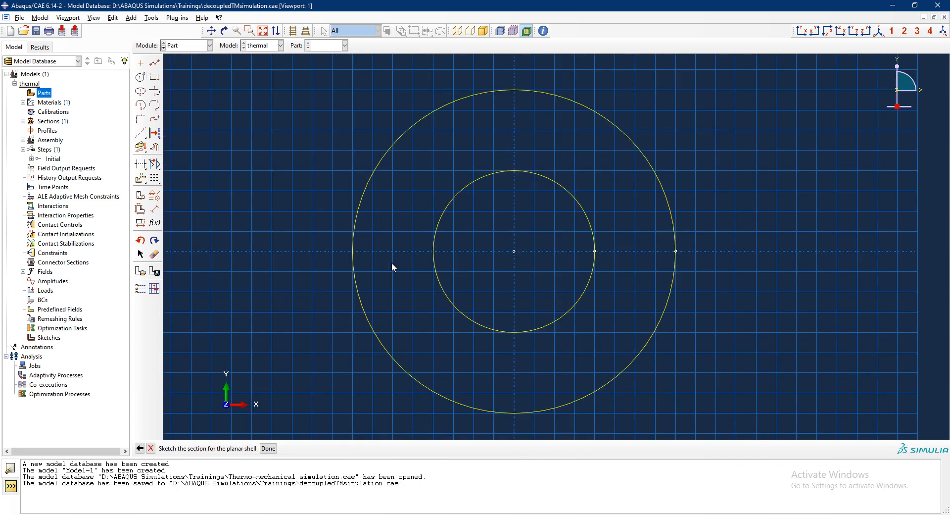
- Dimension the outer circle with a radius of 0.5
left_click(155, 208)
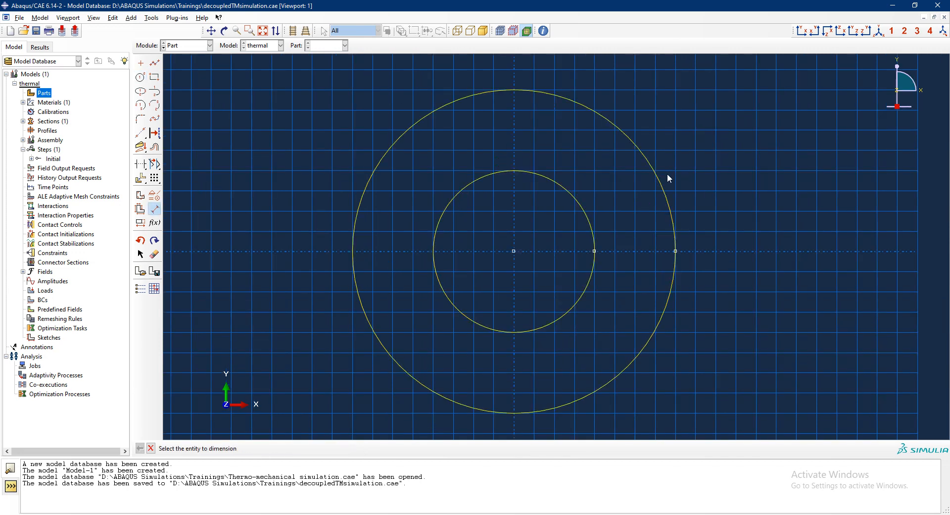
left_click(664, 186)
left_click(723, 193)
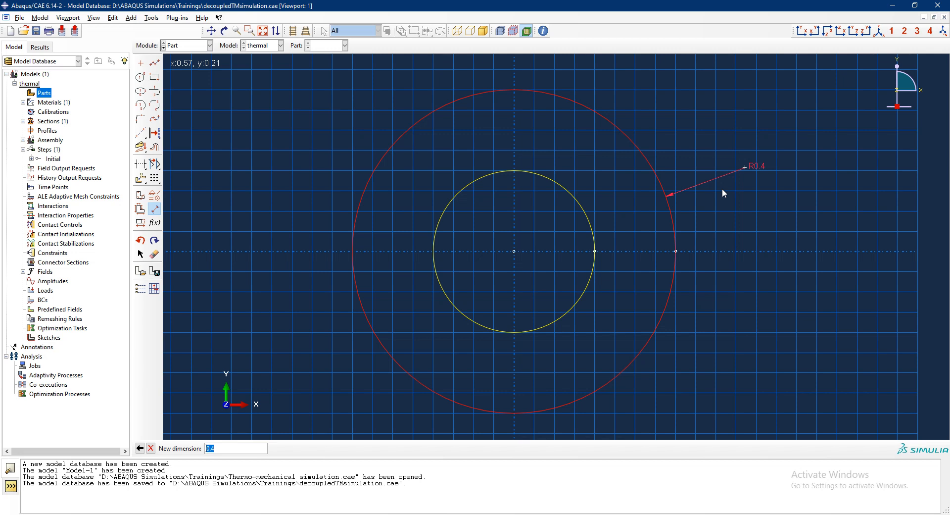
type("500")
key("Return")
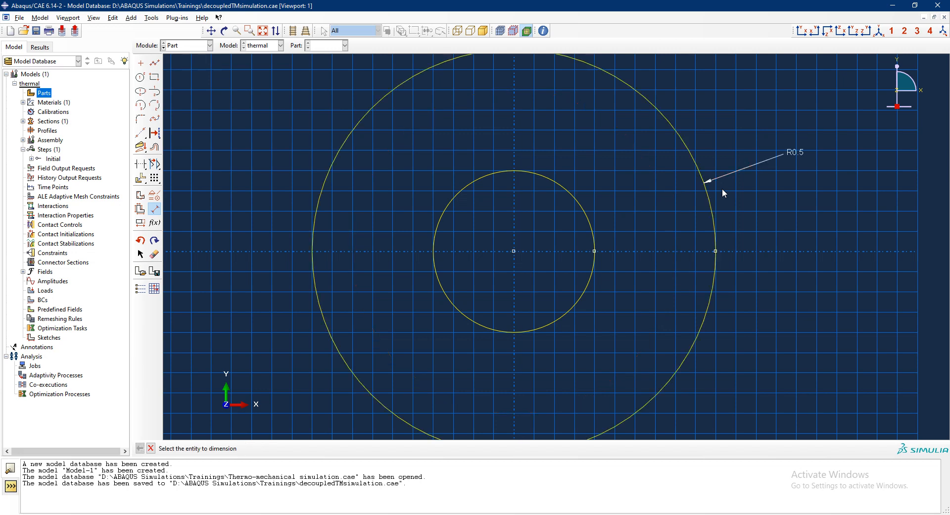
- Dimension the inner circle with a radius of 200e-3 and finish the part sketch
left_click(589, 224)
left_click(636, 186)
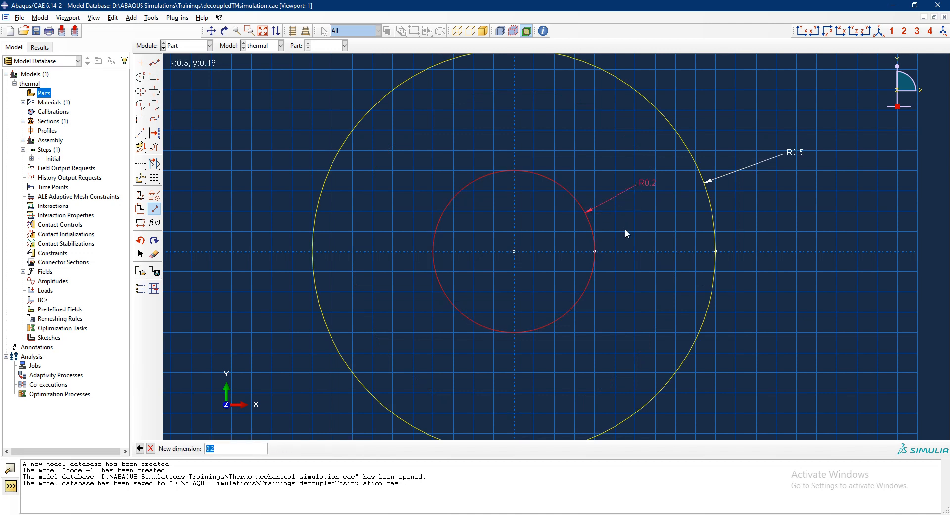
type("200e-3")
key("Return")
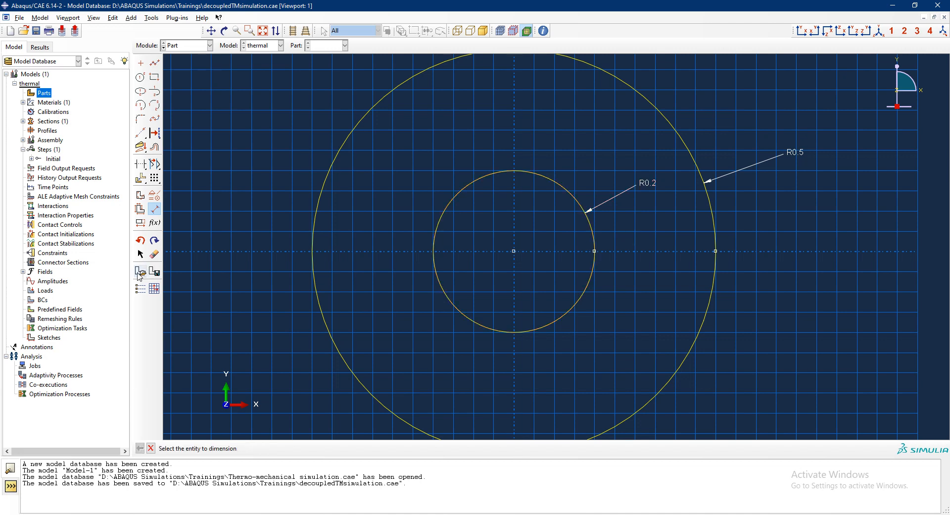
middle_click(274, 211)
middle_click(274, 211)
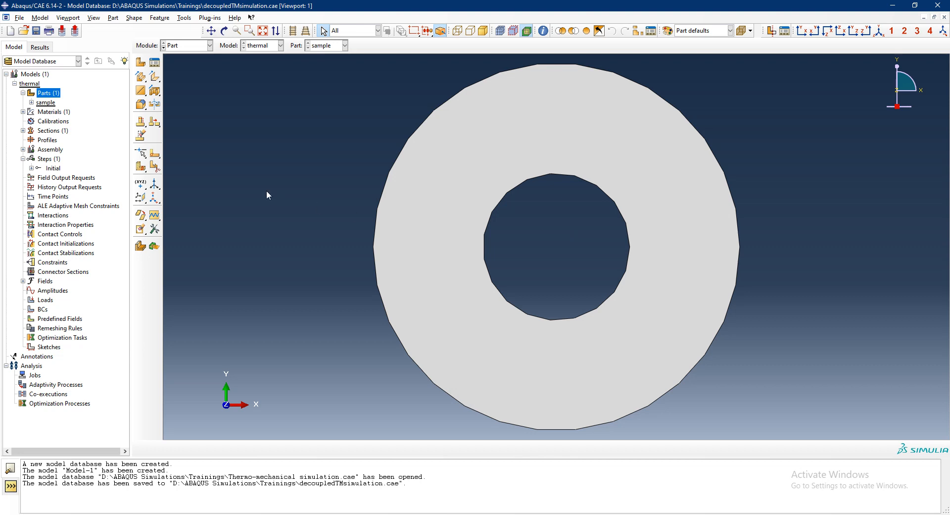
- Partition the ring face into upper and lower halves by sketching horizontal lines between the outer and inner circles on both sides
left_click(155, 166)
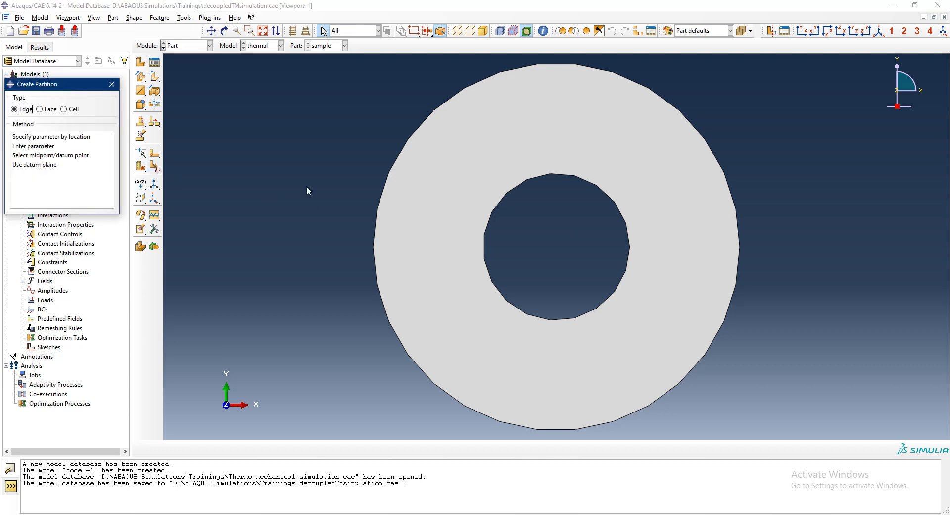
left_click(39, 109)
left_click(25, 136)
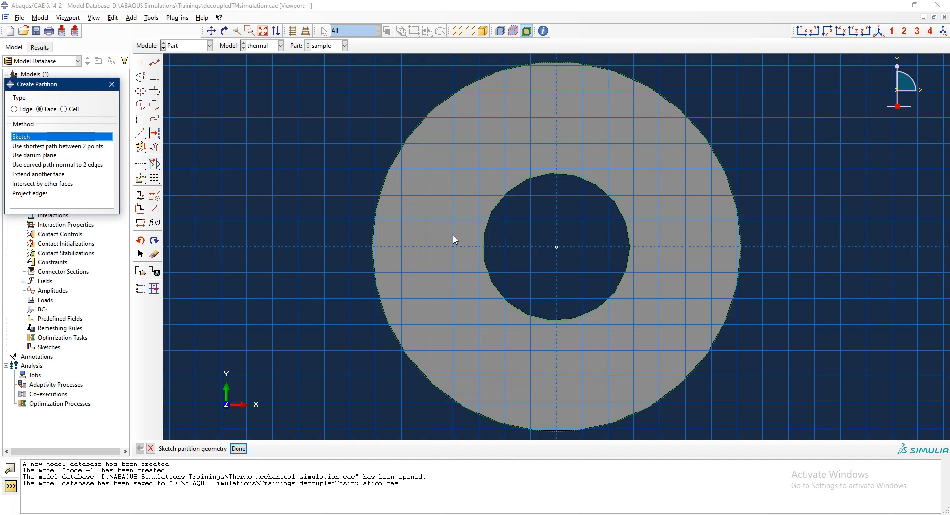
left_click(154, 63)
left_click(373, 247)
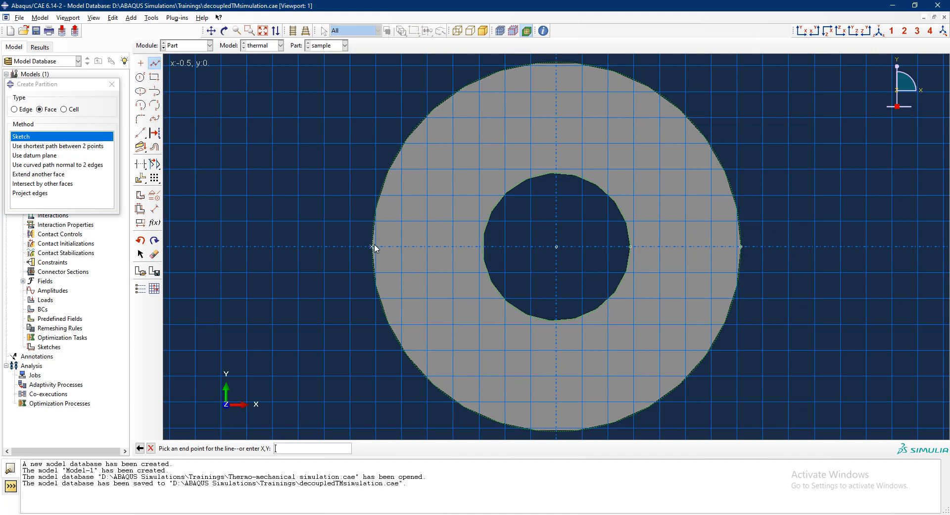
left_click(483, 246)
key("Escape")
left_click(632, 247)
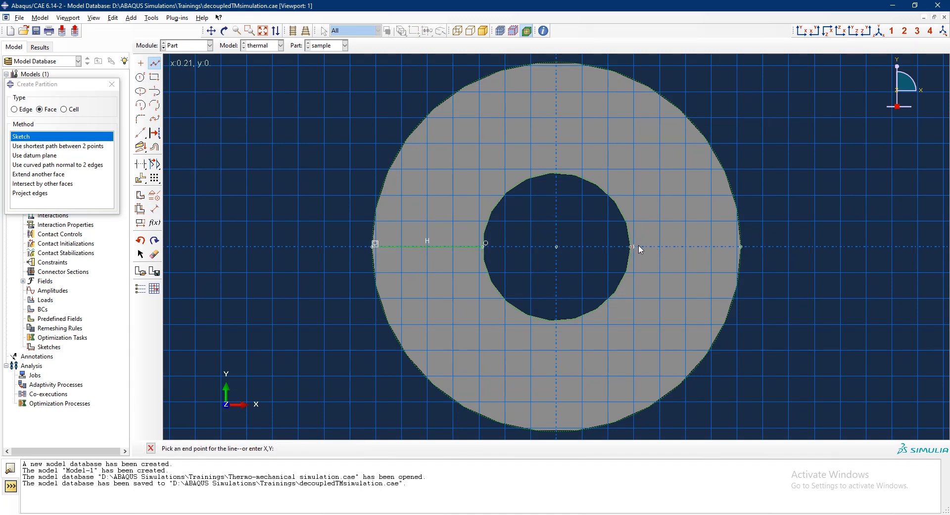
left_click(740, 247)
key("Escape")
key("Escape")
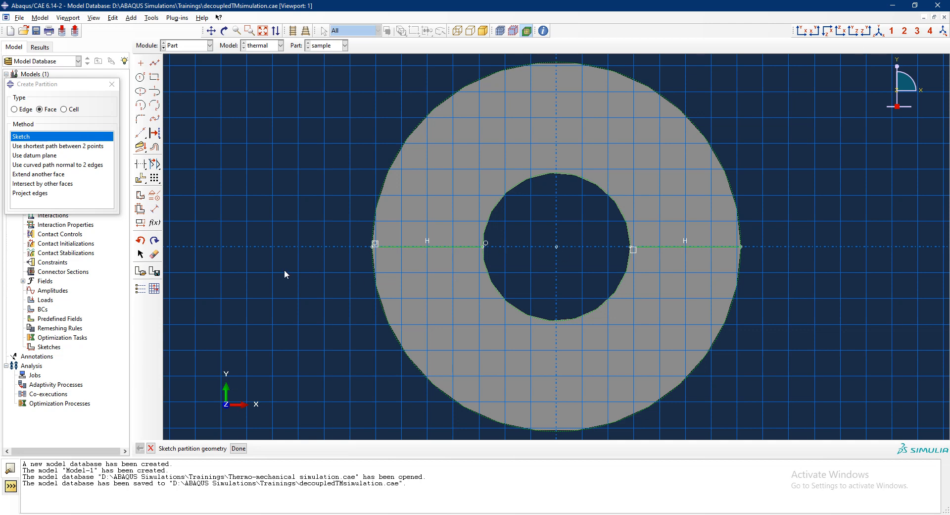
middle_click(300, 210)
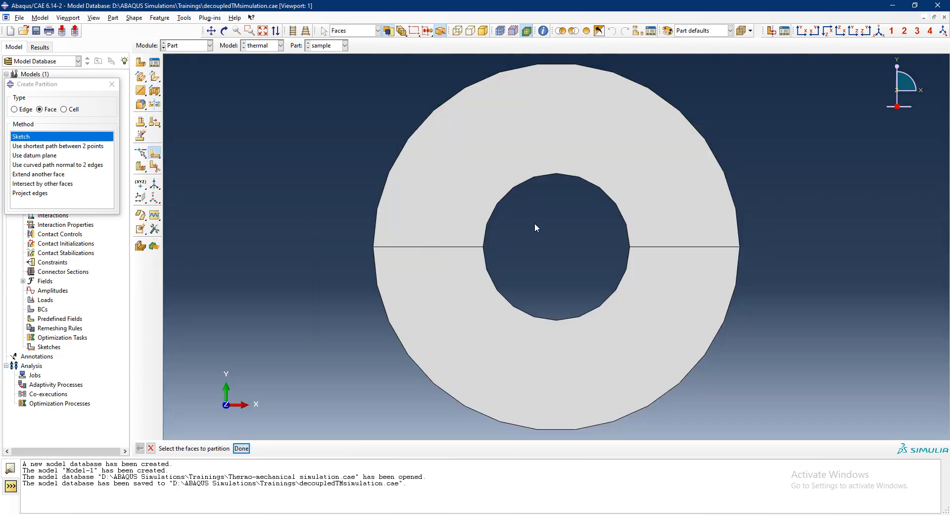
left_click(244, 448)
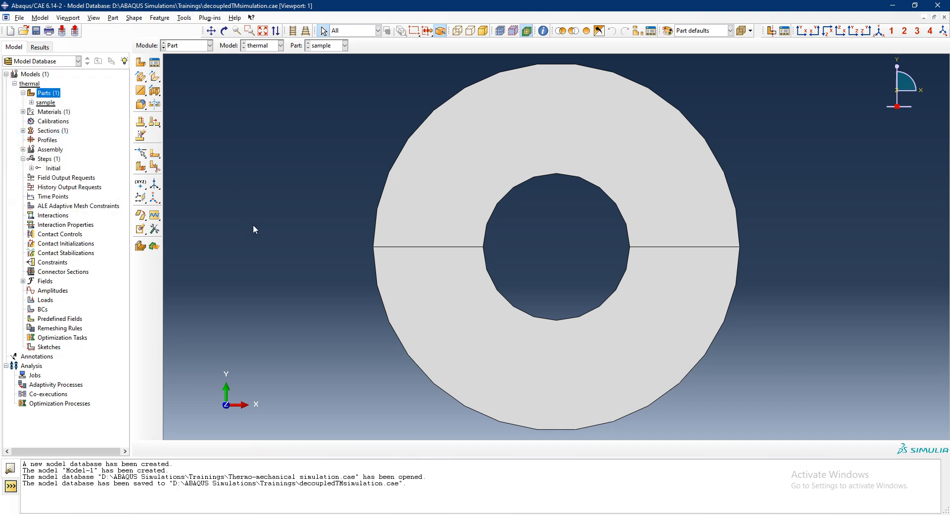
- Delete the existing steel section from the thermal model
double_click(26, 132)
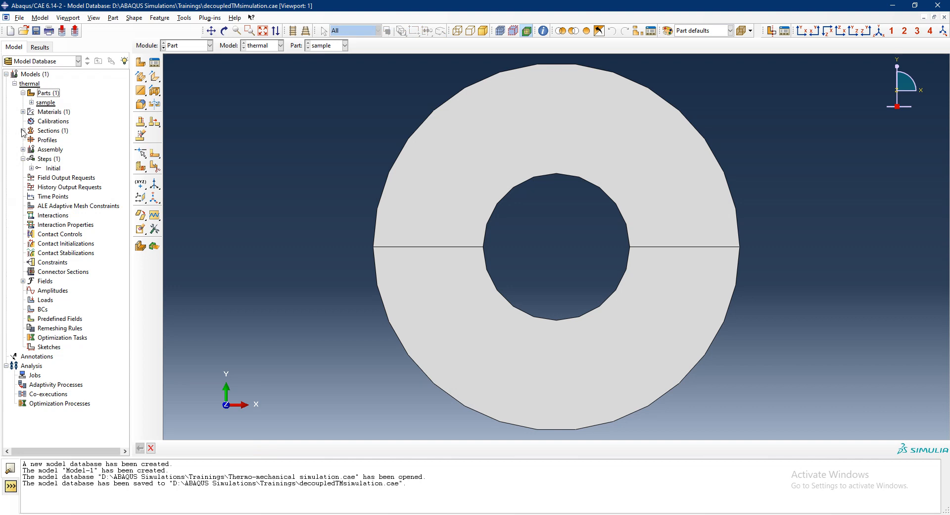
left_click(22, 131)
right_click(40, 140)
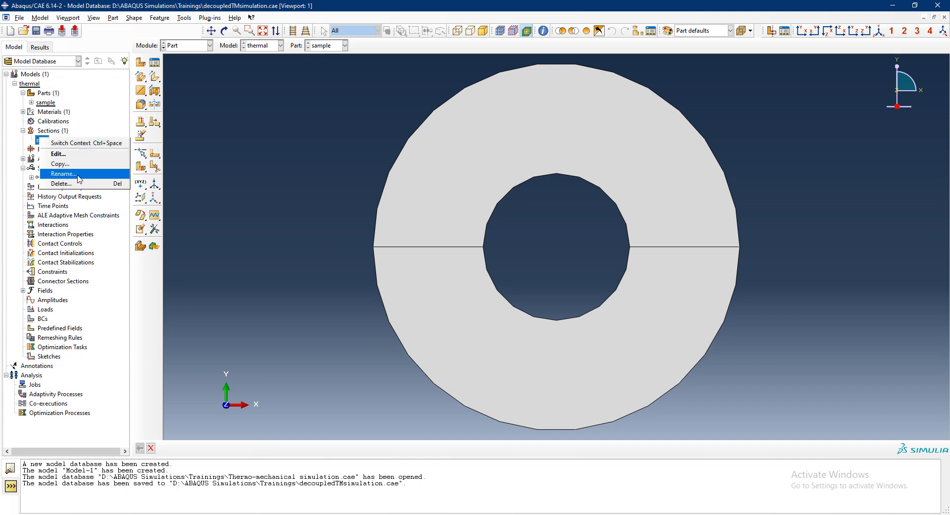
left_click(62, 184)
left_click(456, 273)
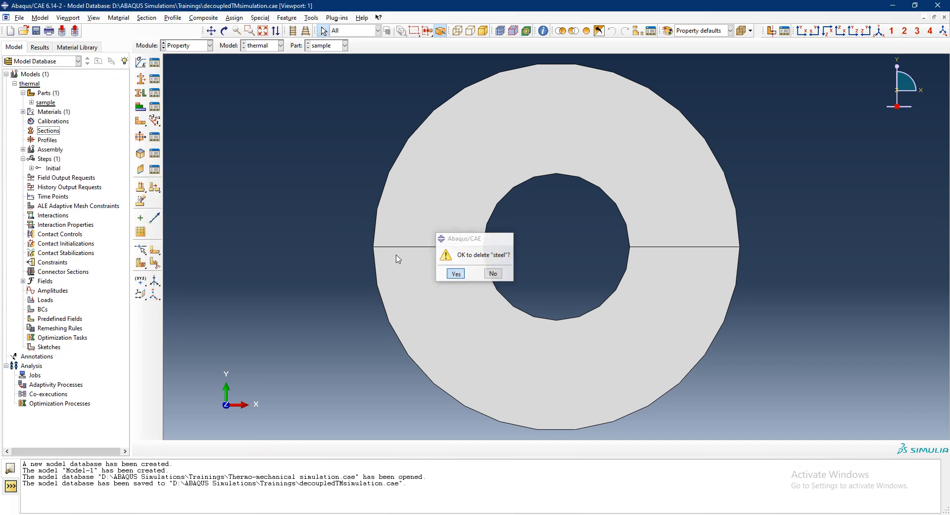
- Create a solid homogeneous section named steel using the modified 4340 material
double_click(48, 130)
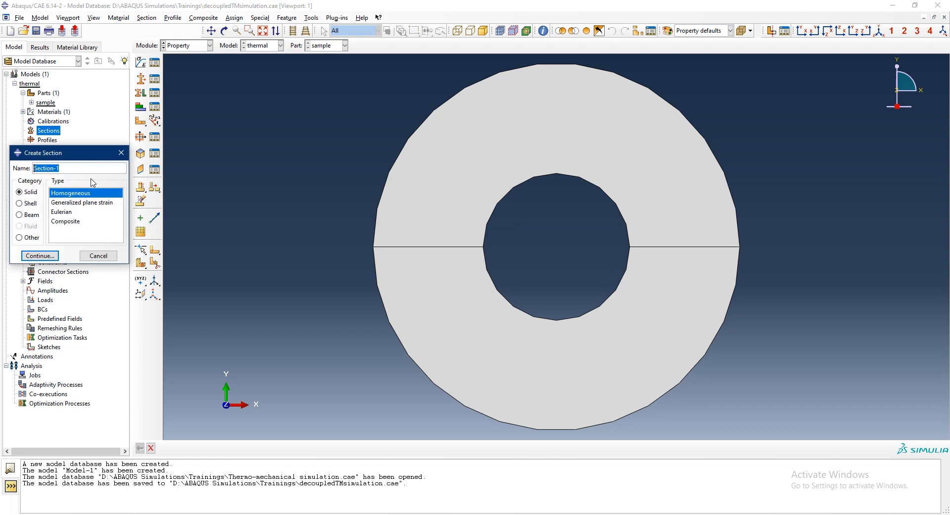
type("steel")
key("Return")
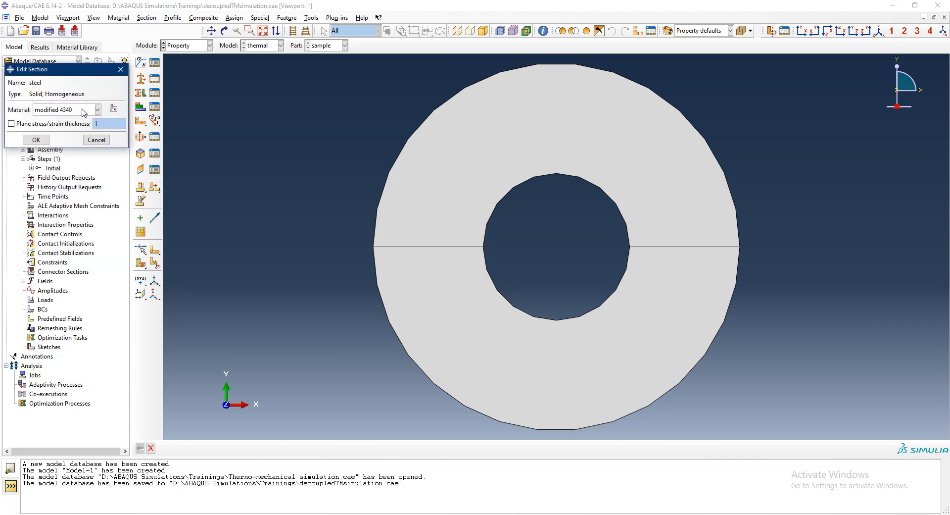
left_click(38, 138)
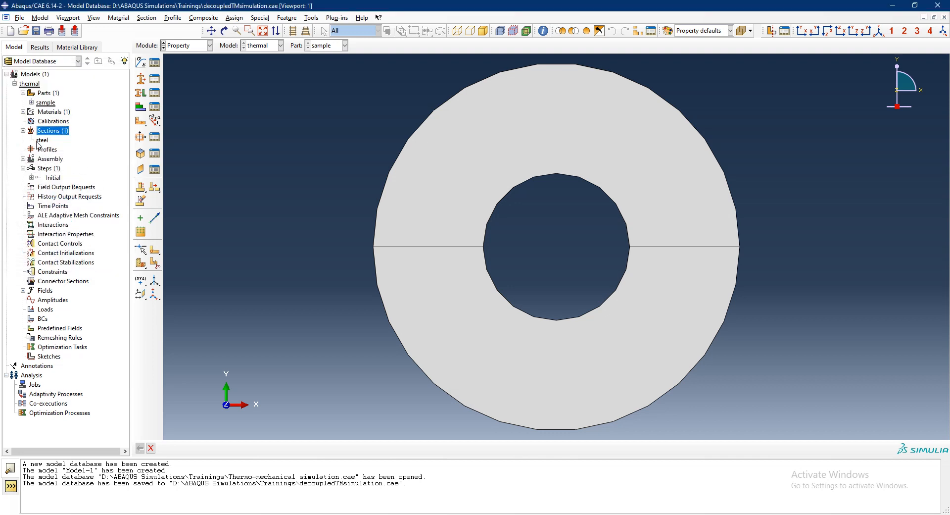
- Assign the steel section to both halves of the sample part without creating a set
left_click(31, 102)
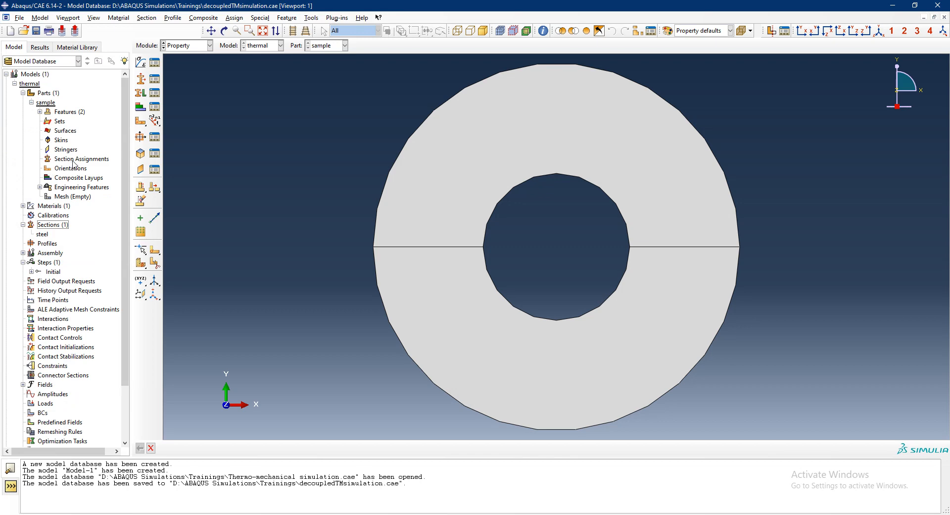
double_click(74, 160)
left_click(455, 343)
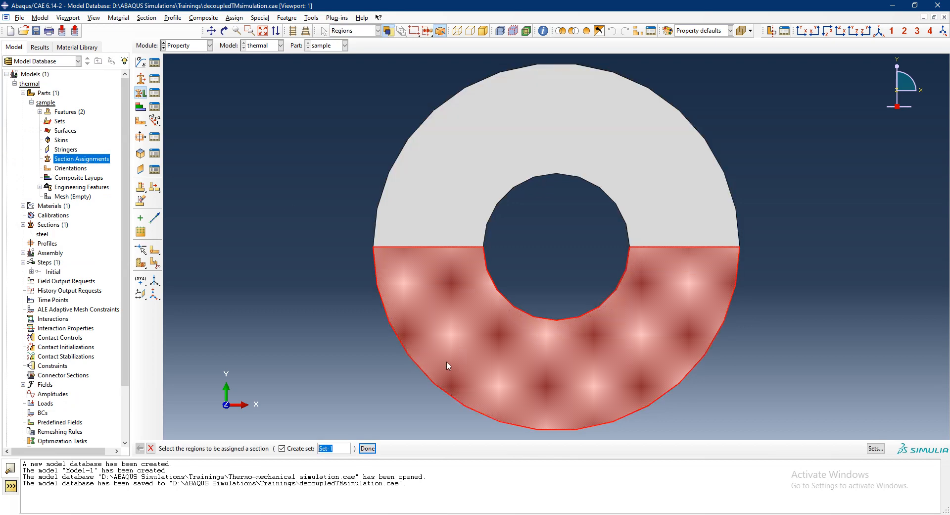
left_click(297, 451)
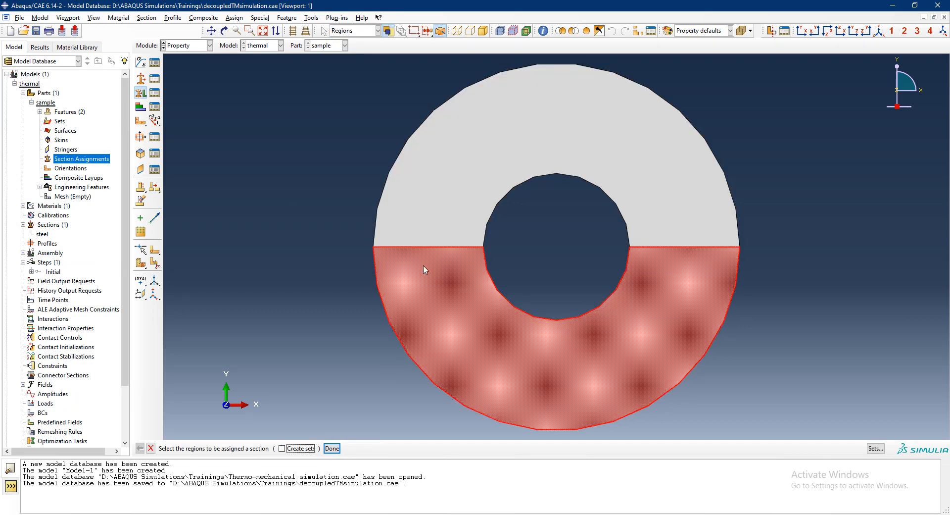
left_click(439, 201, "shift")
left_click(332, 448)
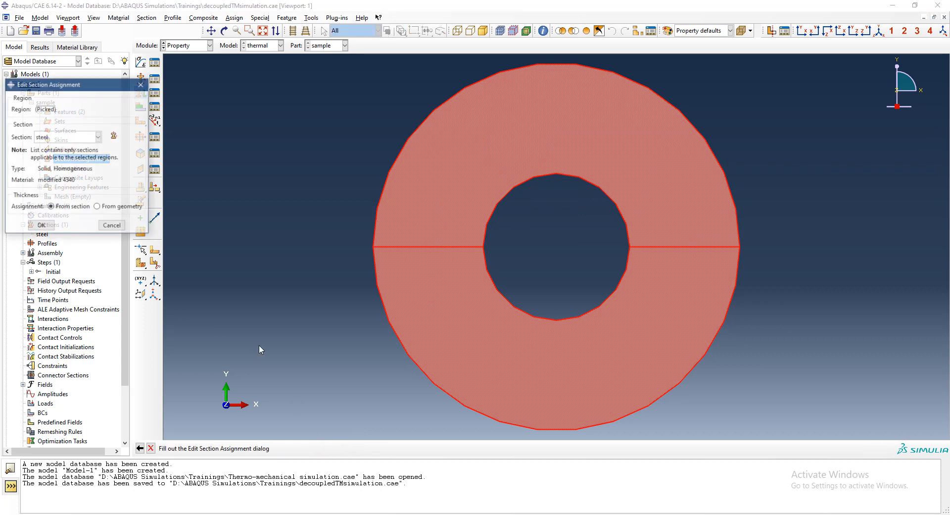
left_click(41, 226)
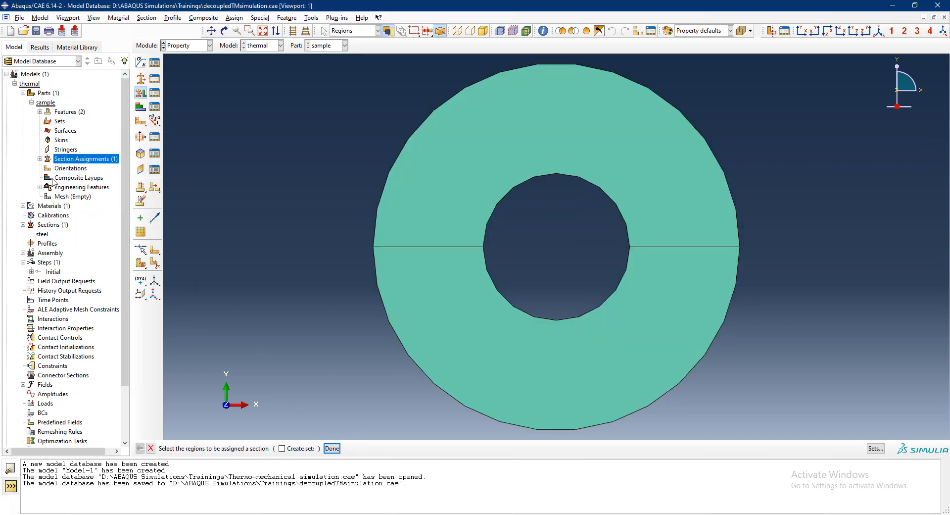
left_click(31, 102)
left_click(23, 93)
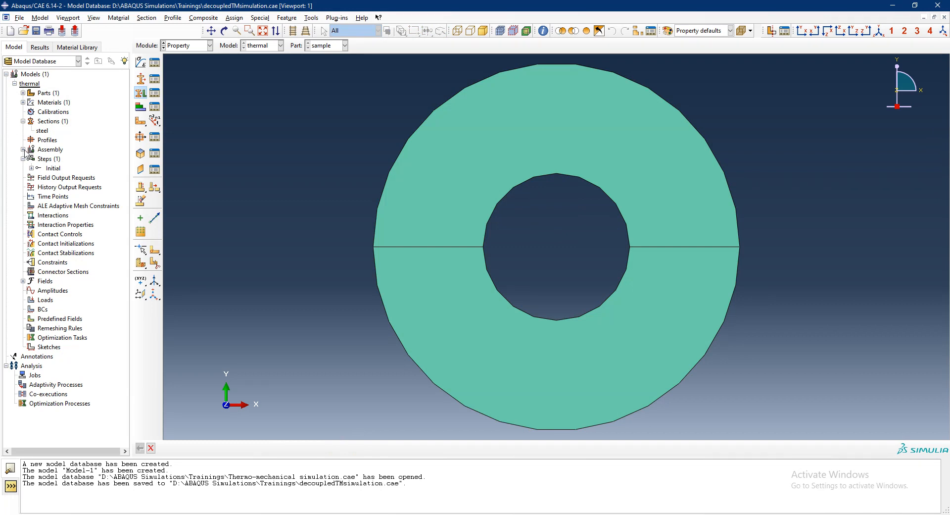
- Delete the old part instance from the assembly
left_click(23, 149)
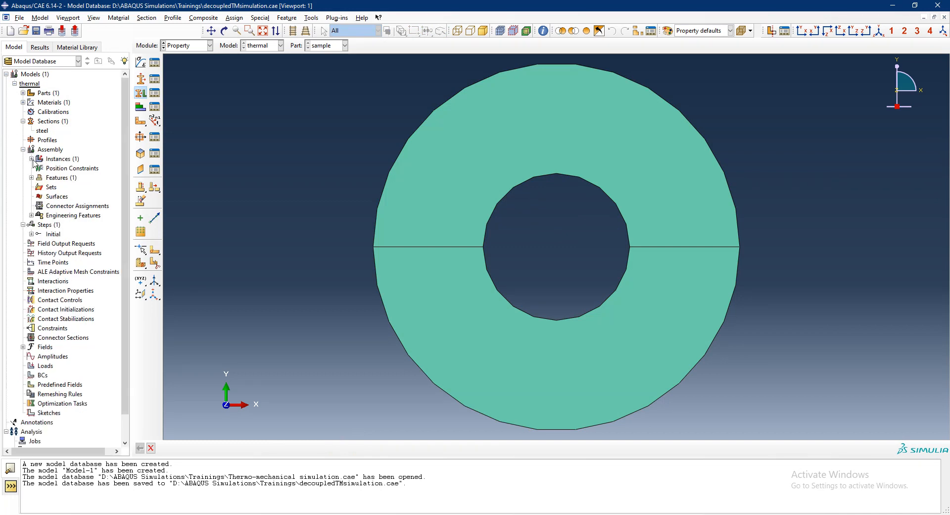
left_click(32, 159)
left_click(61, 169)
right_click(62, 169)
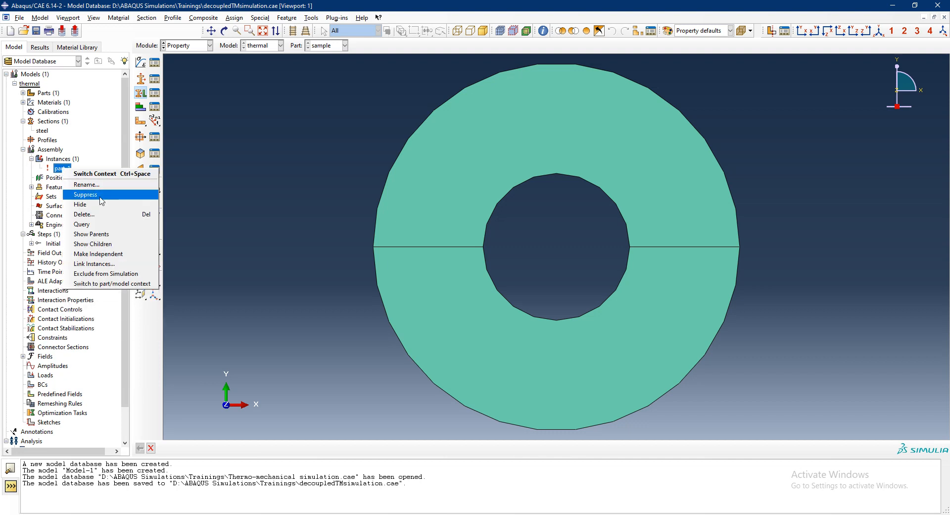
left_click(99, 214)
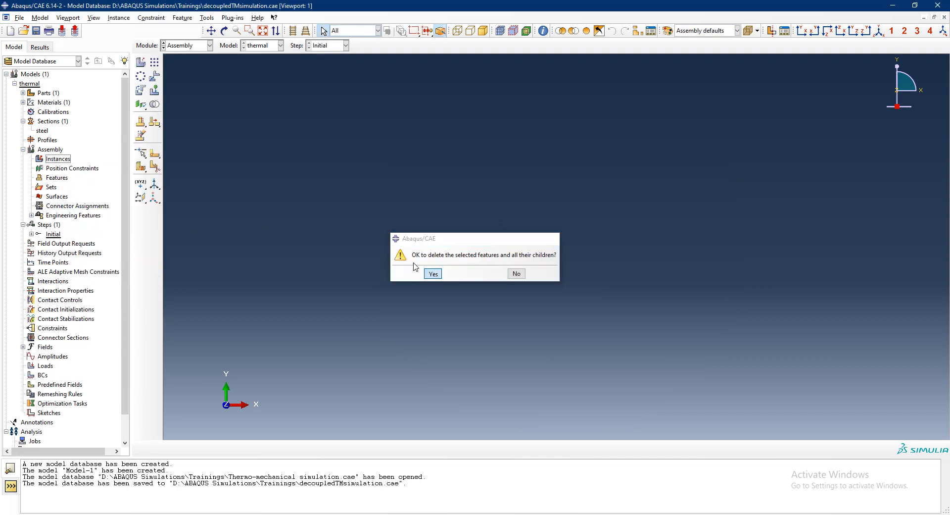
left_click(431, 272)
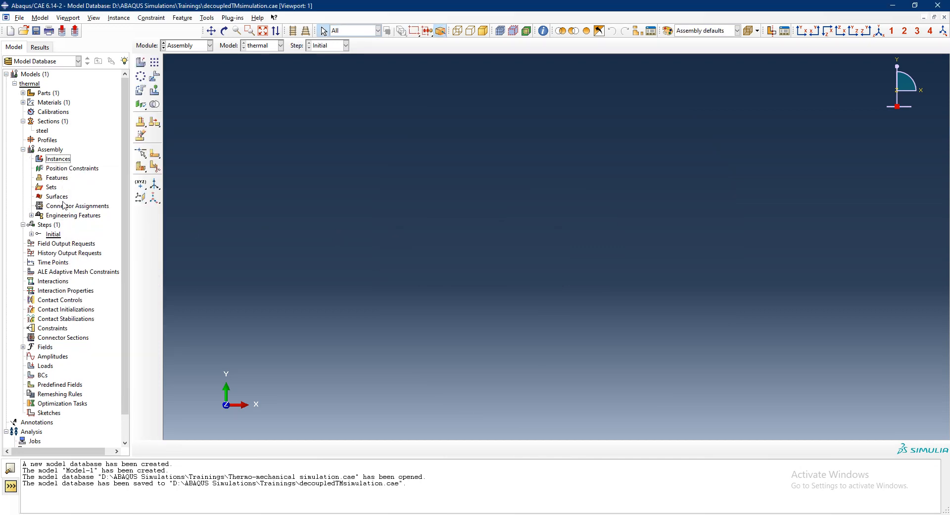
- Add a dependent instance of the sample part to the thermal model's assembly
double_click(57, 159)
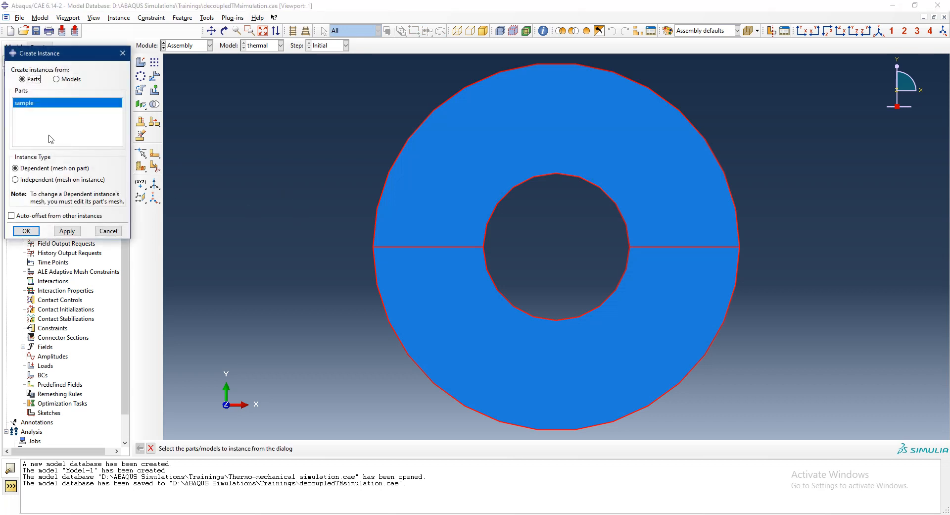
left_click(27, 231)
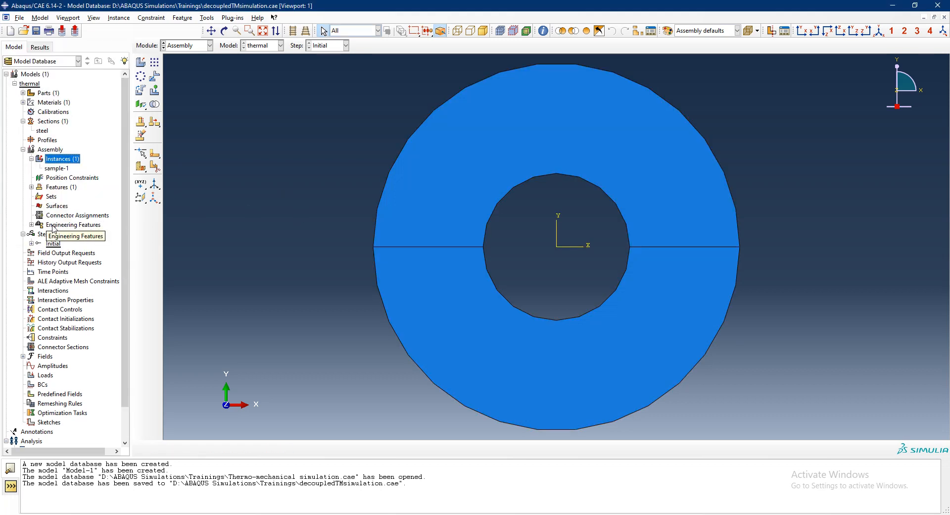
- Create a transient heat transfer step named temp after the Initial step, with a time period of 10
double_click(45, 235)
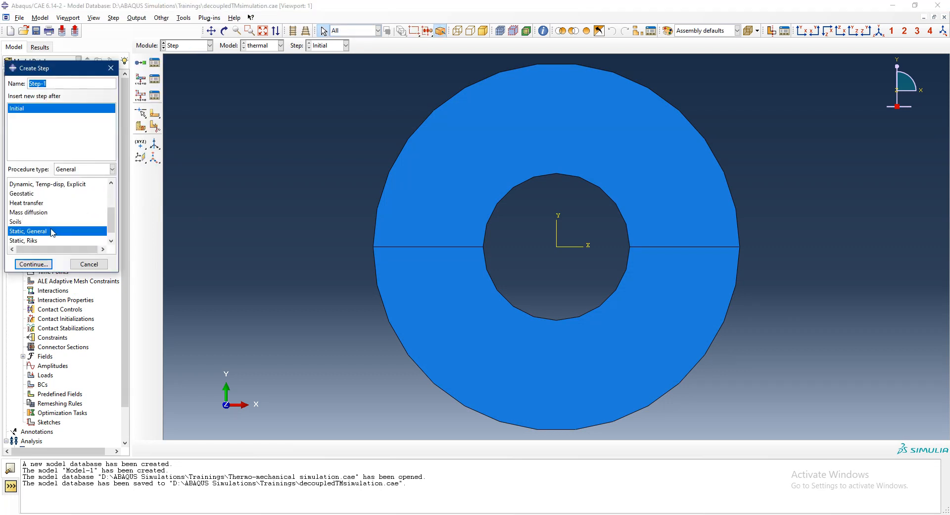
left_click(47, 203)
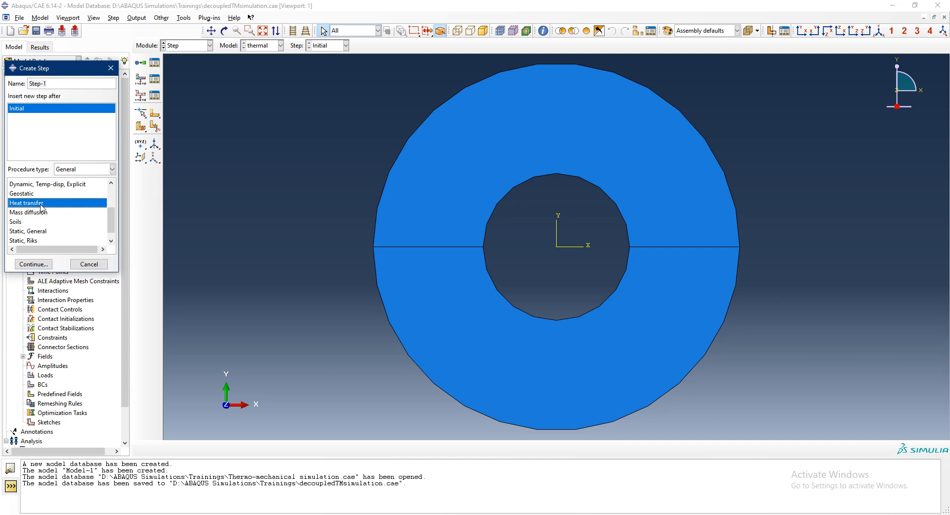
triple_click(60, 83)
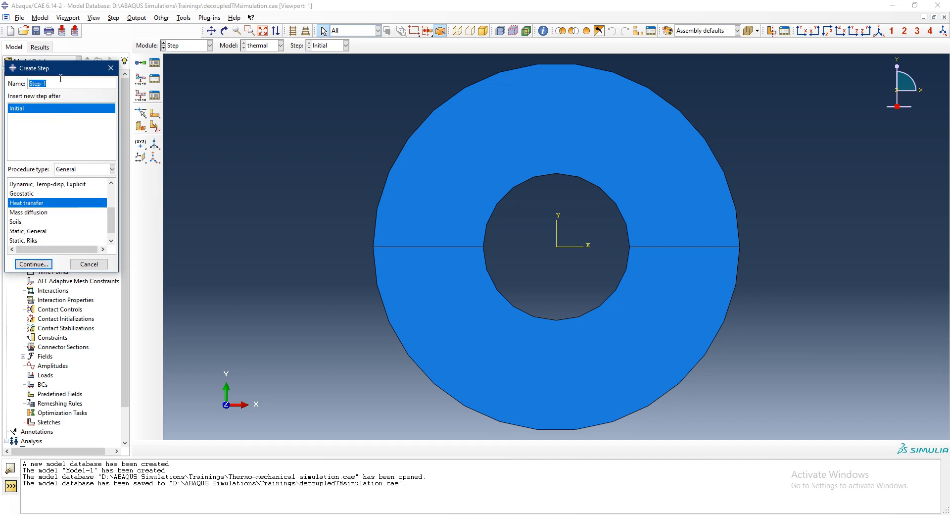
type("temp")
key("Return")
double_click(67, 295)
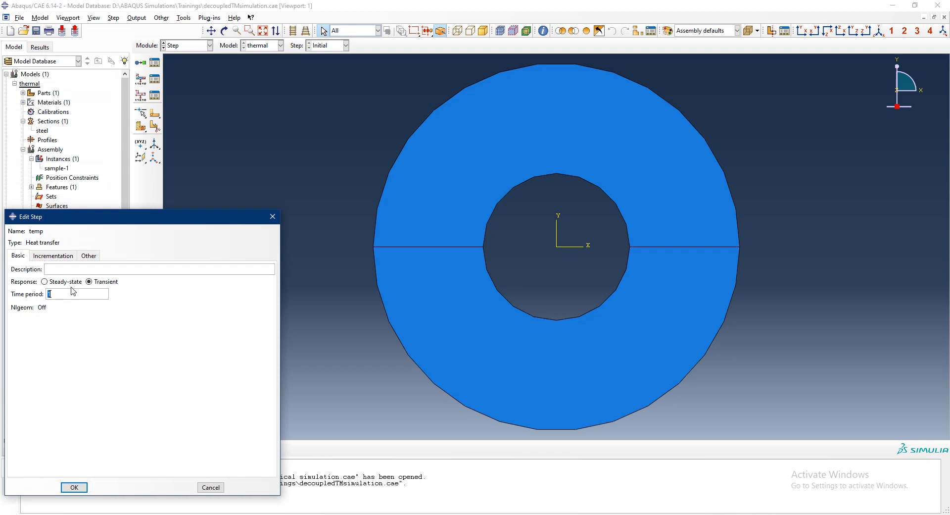
left_click_drag(105, 221, 137, 117)
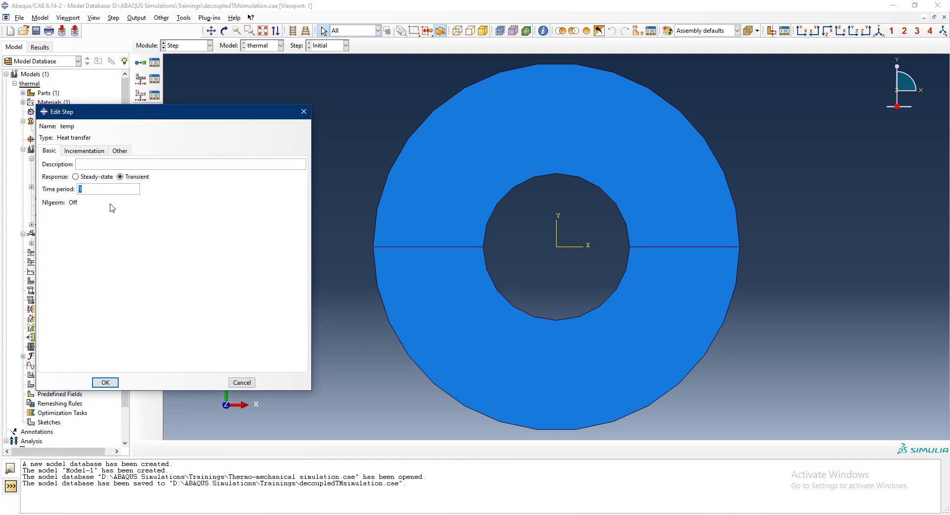
type("10")
- Set the temp step's maximum number of increments to 10000000 and its initial increment size to 0.001
left_click(89, 155)
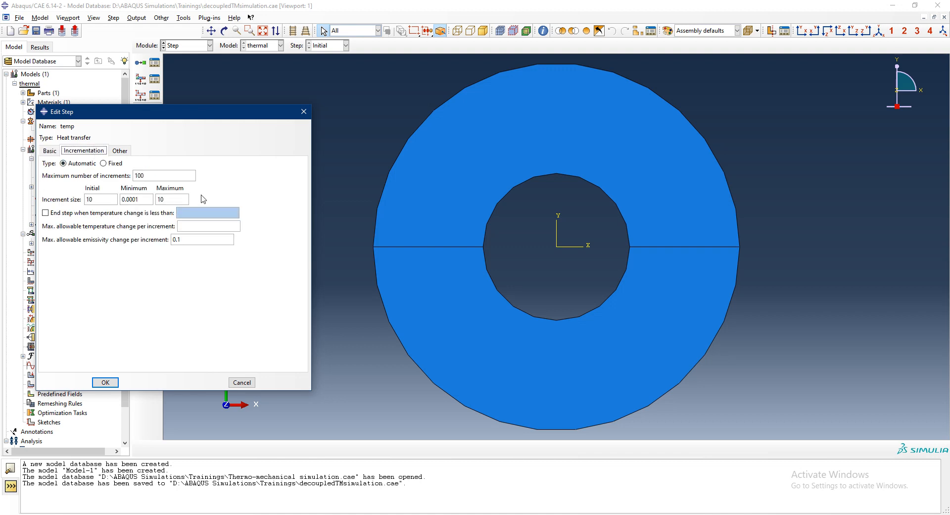
left_click(175, 176)
type("00000")
double_click(112, 196)
type("0.1")
key("BackSpace")
key("BackSpace")
type(".001")
key("Tab")
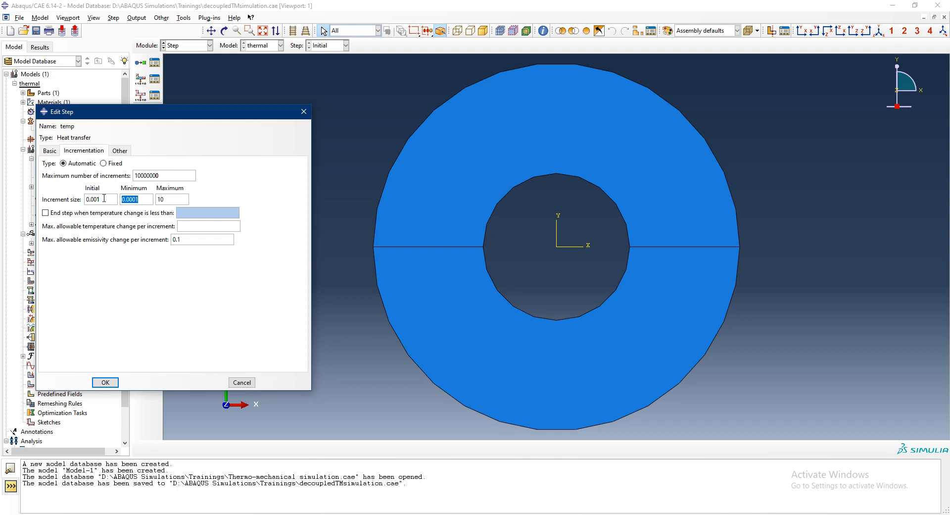
- Set the minimum increment size to 1e-10, enter a maximum increment size, and allow a temperature change of 20 per increment
type("1e-10")
key("Tab")
type("0.2")
key("BackSpace")
left_click(201, 226)
type("1")
key("BackSpace")
type("20")
left_click(113, 383)
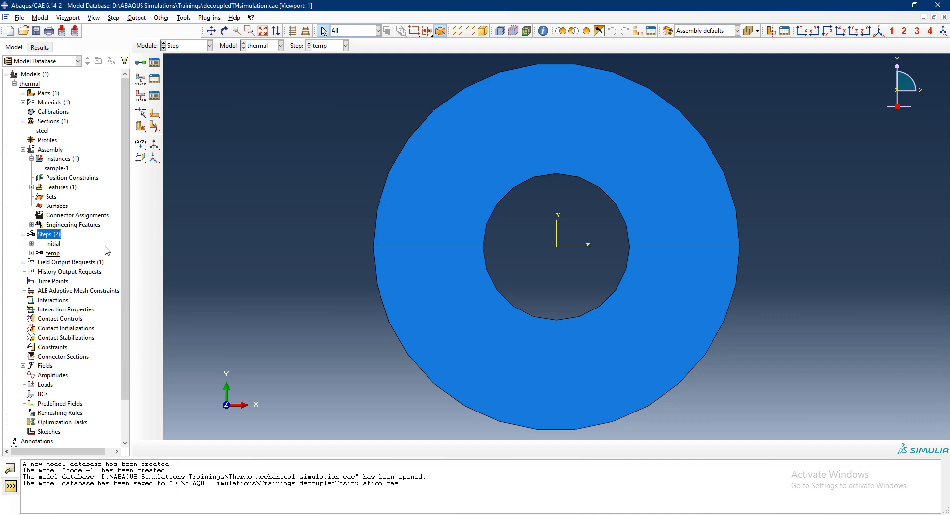
- Collapse the steps, instances, assembly and sections branches of the thermal model
left_click(23, 234)
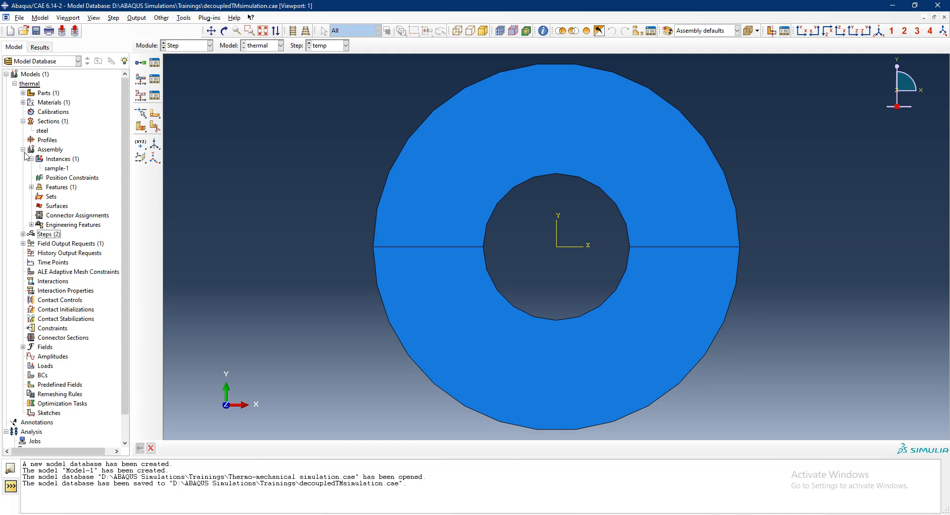
left_click(30, 158)
left_click(23, 149)
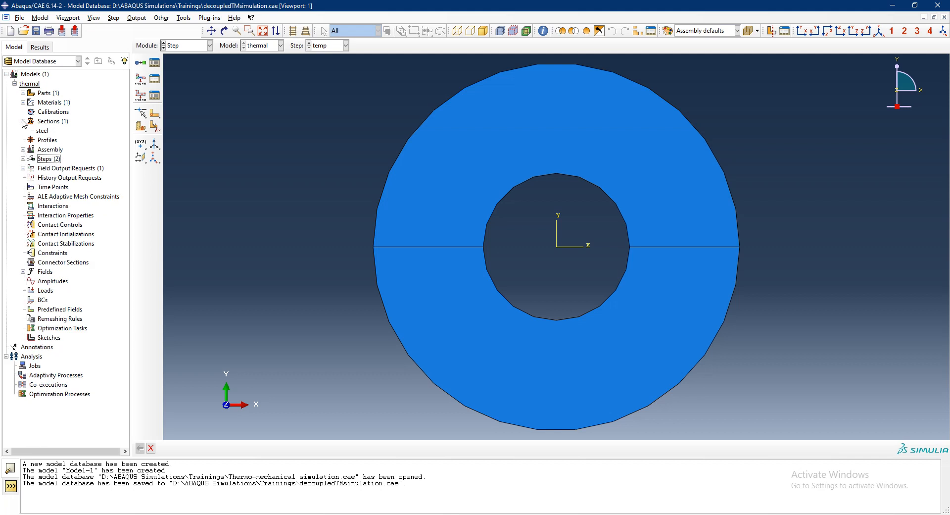
left_click(23, 121)
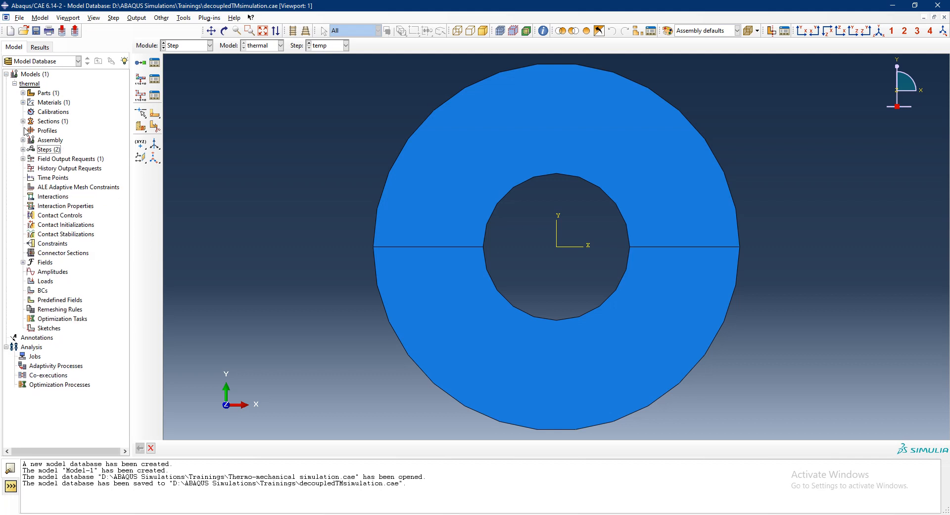
- Edit the existing field output request to drop RFL and HFL, keep nodal temperature NT and add element temperature TEMP
left_click(22, 159)
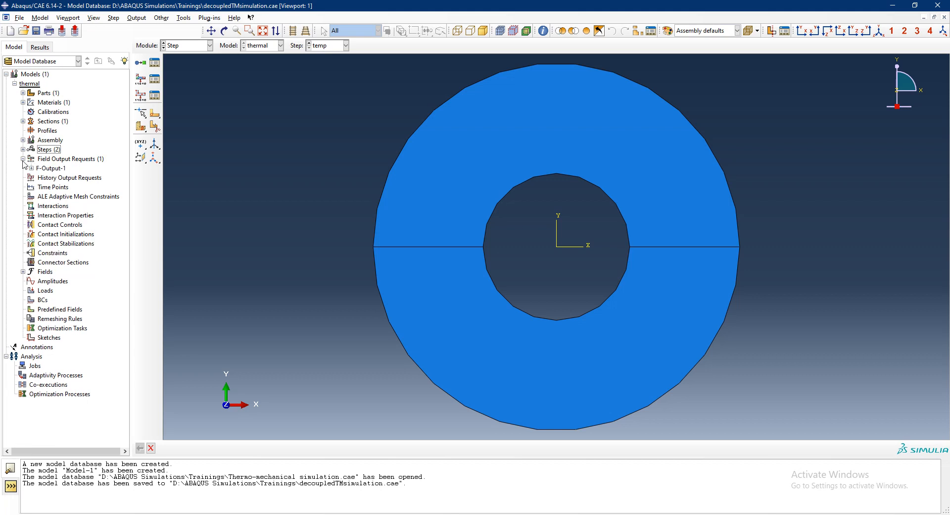
double_click(41, 169)
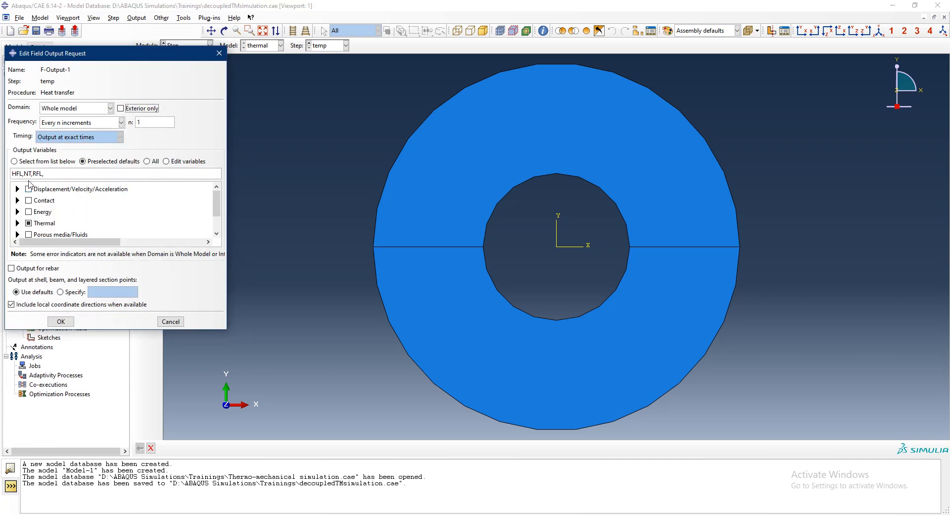
scroll(40, 207, "down", 1)
left_click(19, 198)
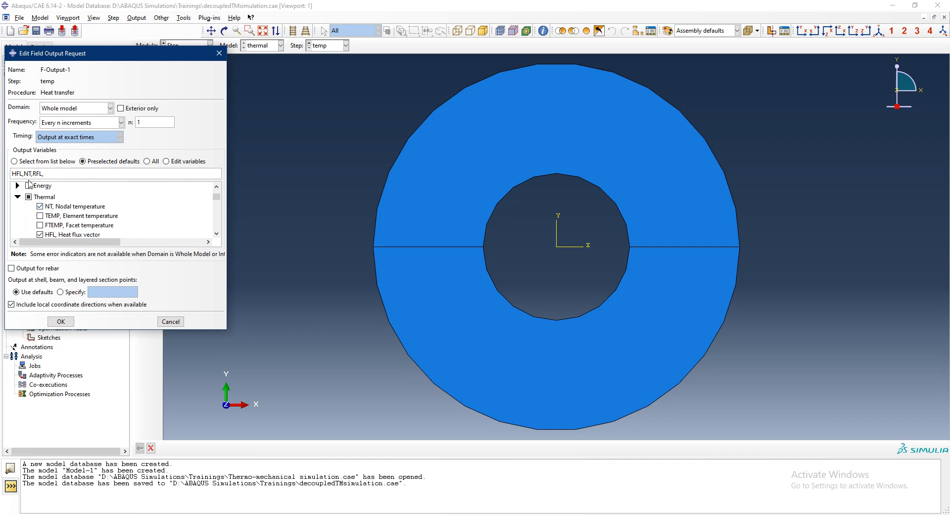
scroll(64, 217, "down", 1)
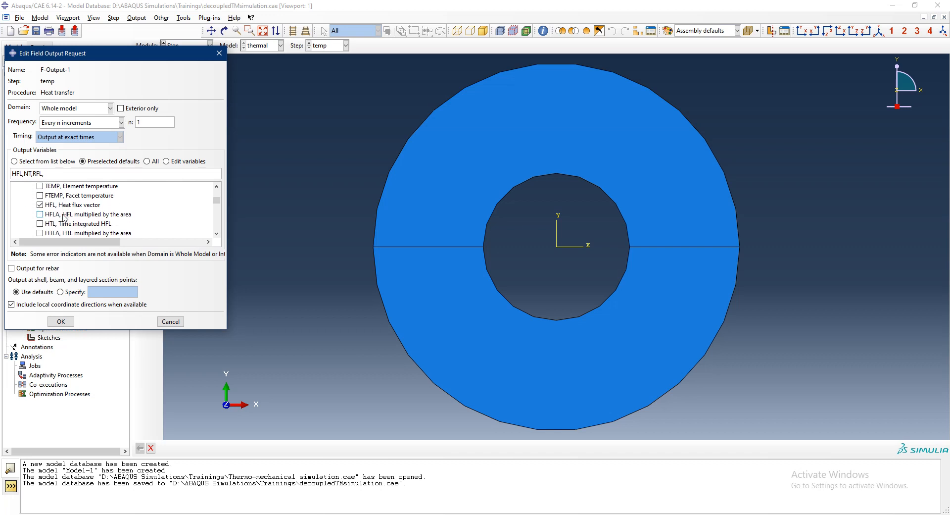
scroll(64, 218, "down", 1)
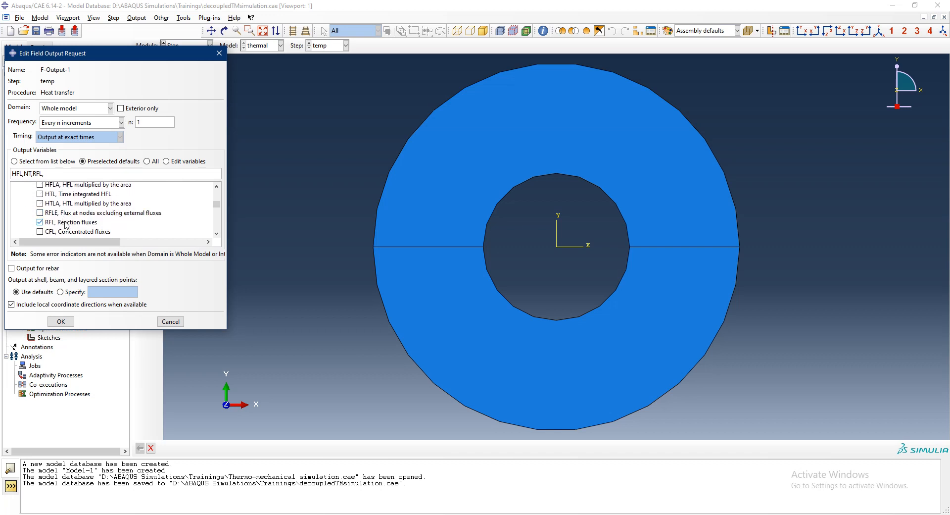
left_click(68, 222)
scroll(62, 212, "up", 1)
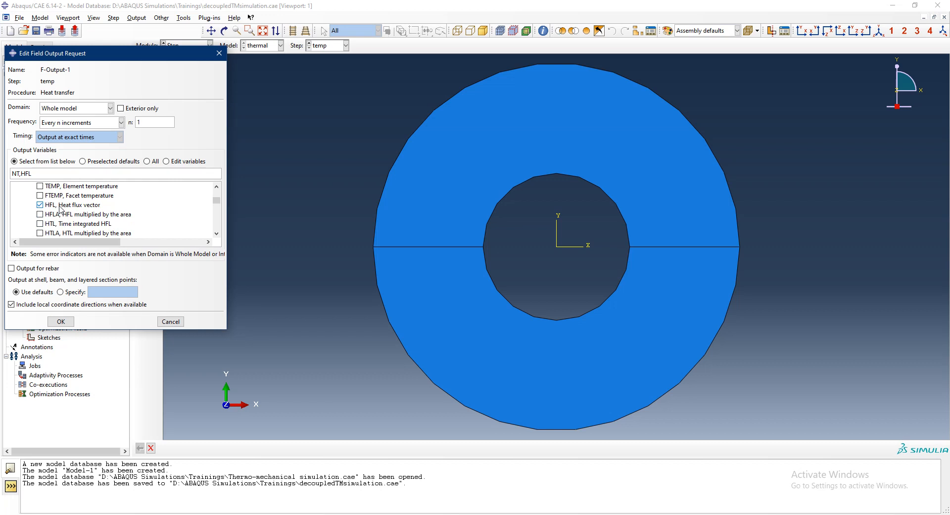
left_click(60, 207)
scroll(61, 209, "up", 1)
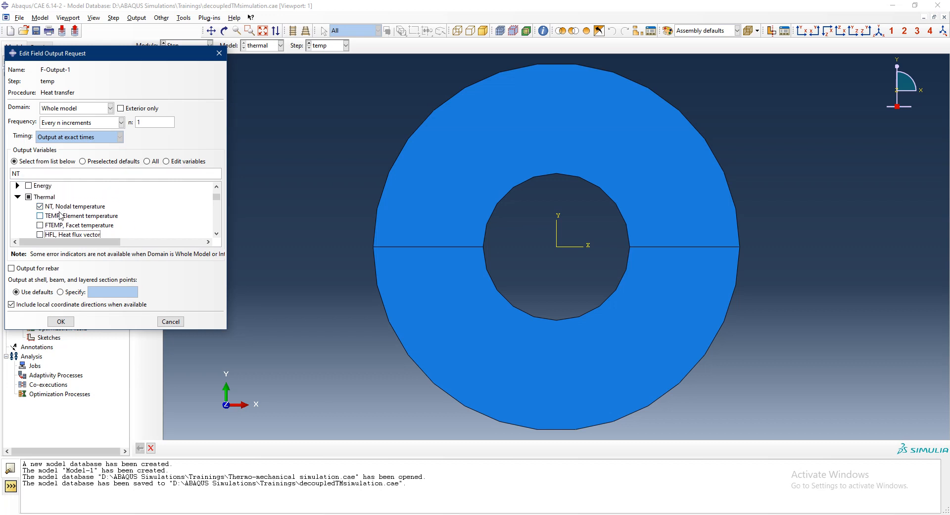
left_click(62, 216)
left_click(61, 322)
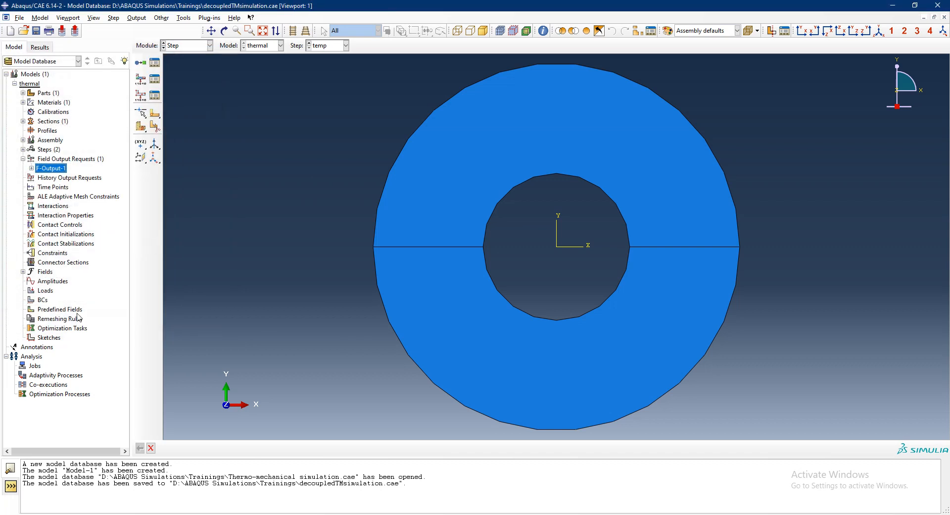
- Create a history output request for the whole model in the temp step, using the preselected defaults
double_click(77, 178)
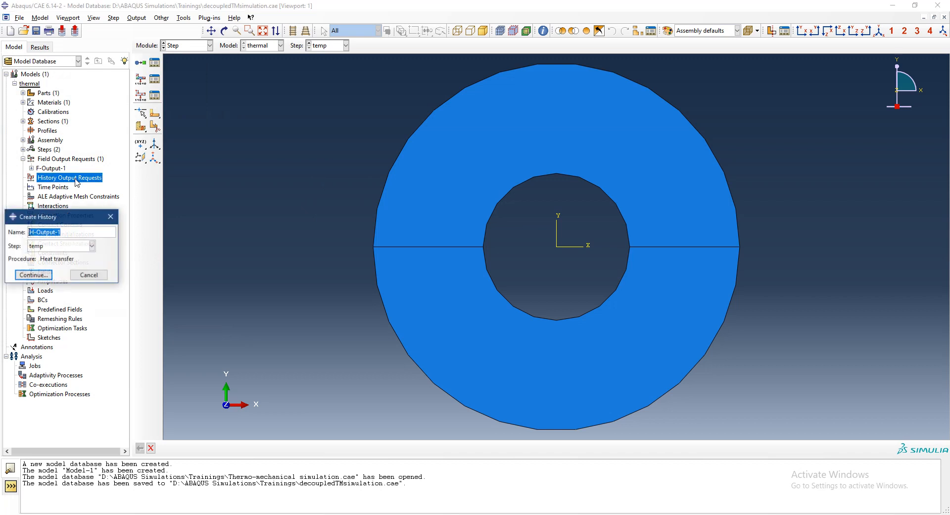
left_click(39, 275)
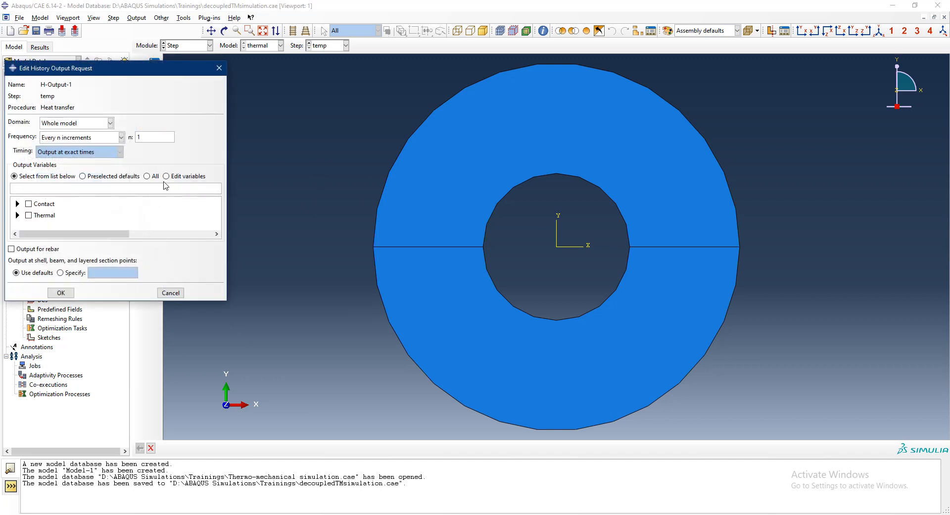
left_click(110, 177)
left_click(18, 214)
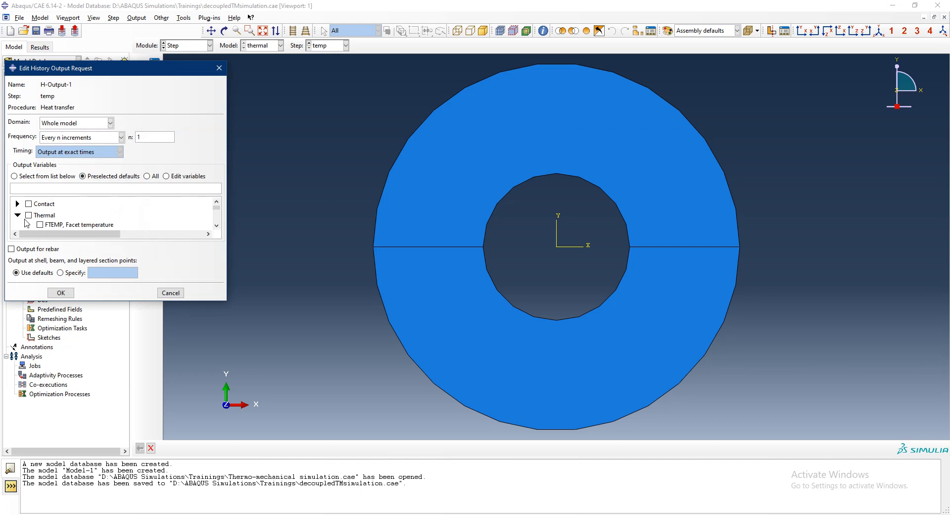
scroll(60, 223, "down", 3)
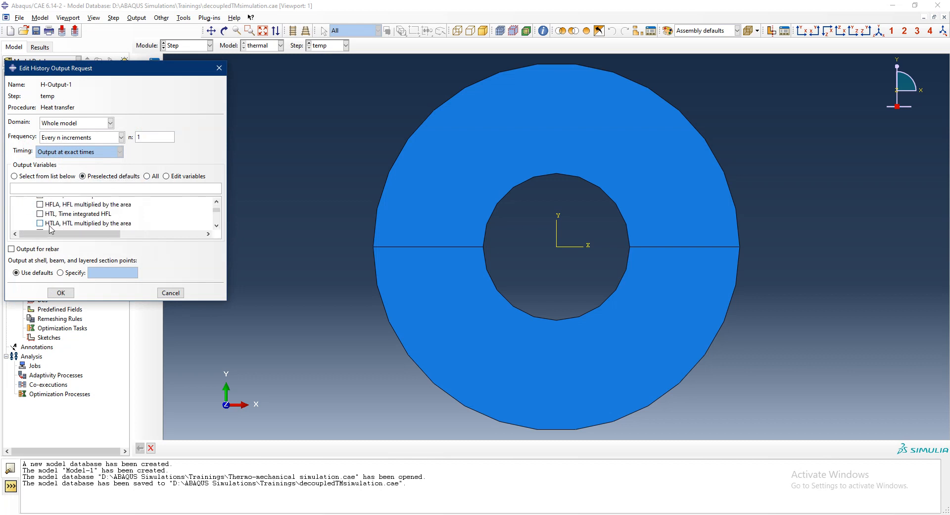
scroll(56, 225, "down", 3)
scroll(56, 224, "down", 3)
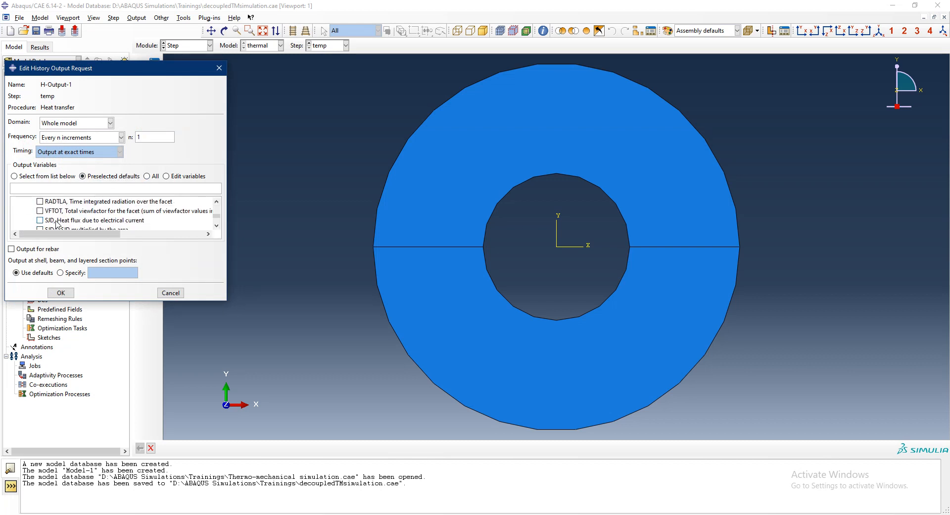
scroll(57, 223, "down", 3)
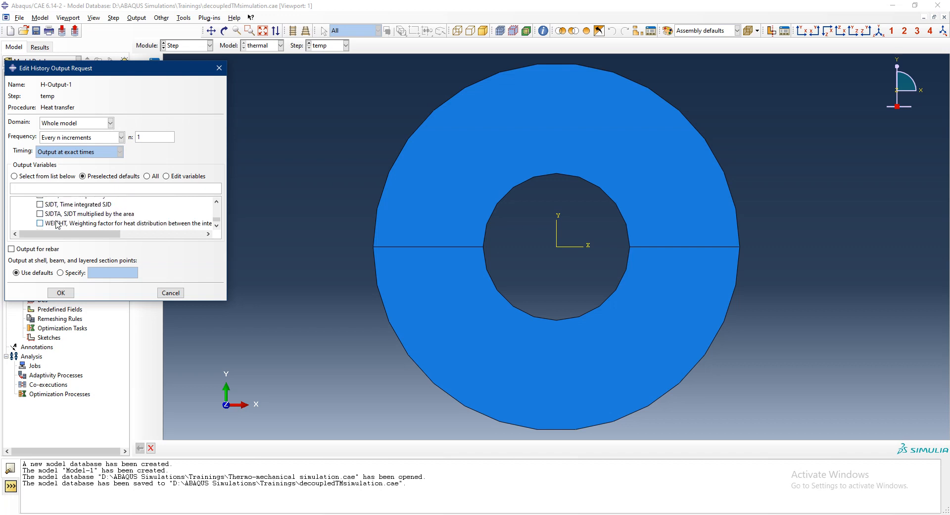
scroll(57, 225, "up", 10)
left_click(61, 292)
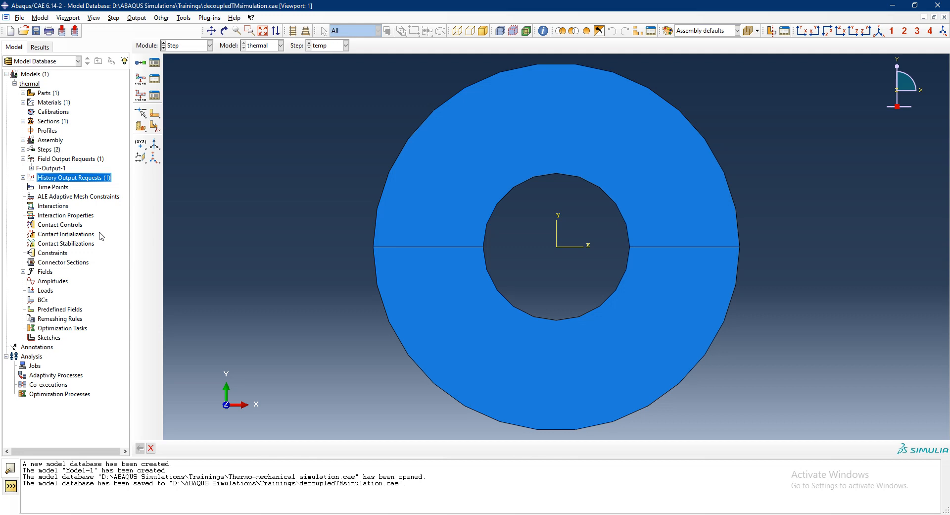
double_click(75, 220)
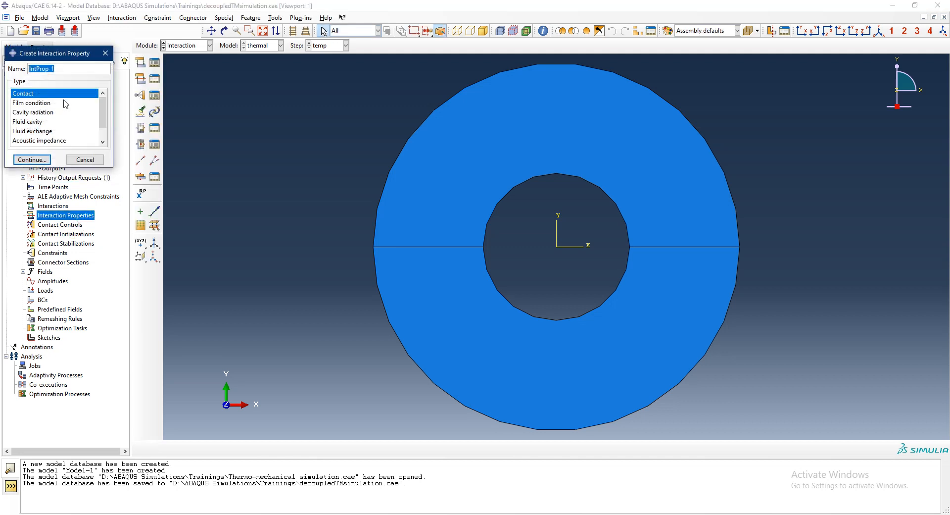
left_click(42, 104)
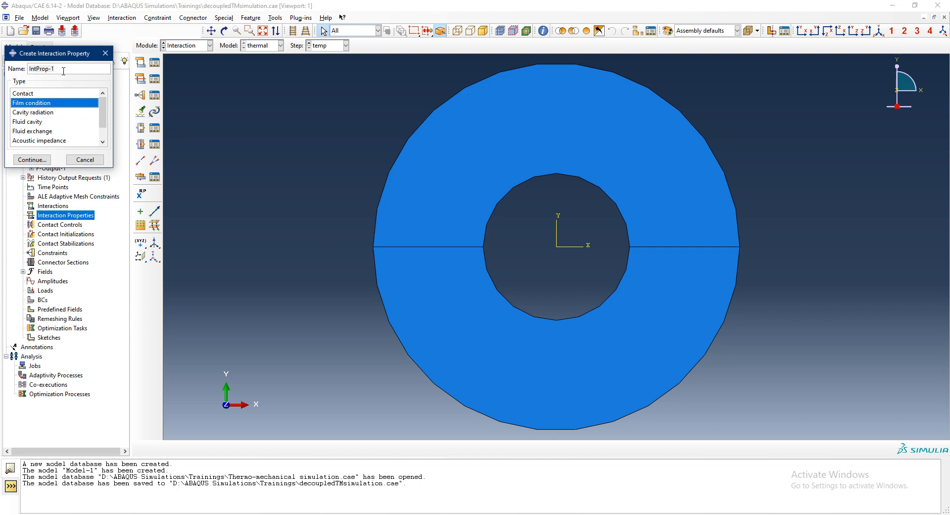
left_click(85, 159)
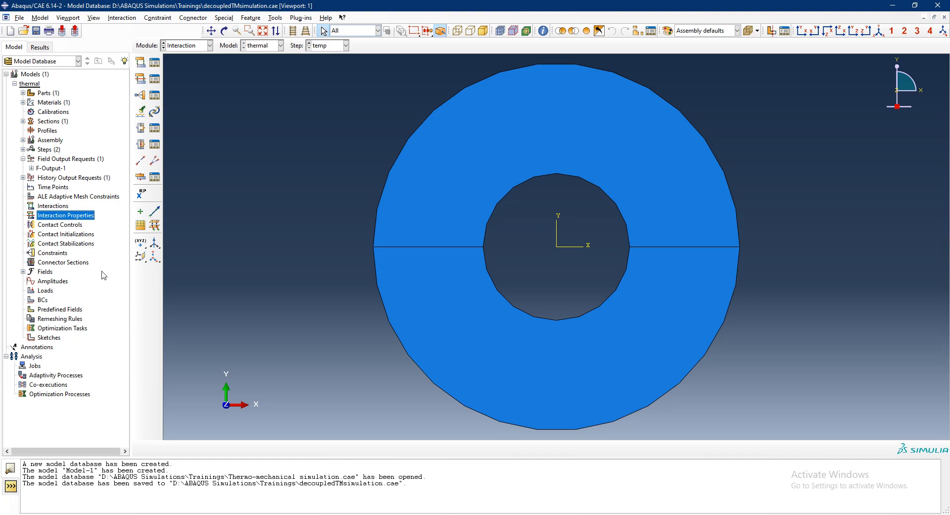
- Create a mechanical Symmetry/Antisymmetry/Encastre boundary condition named pin in the Initial step
double_click(44, 302)
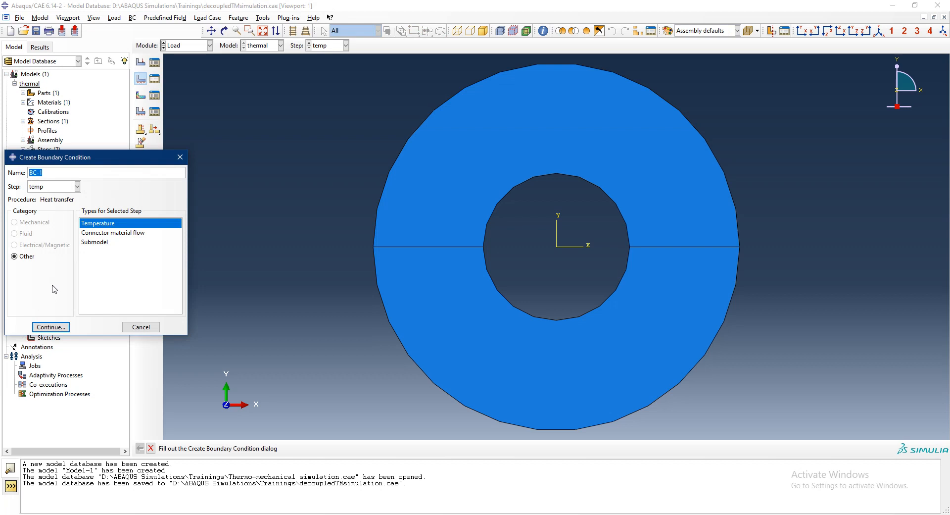
left_click(76, 186)
left_click(58, 196)
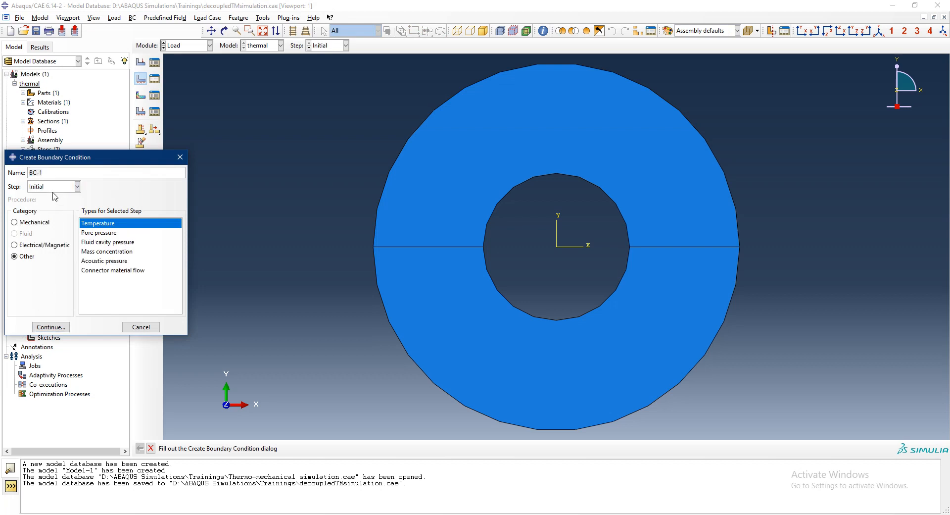
left_click(45, 223)
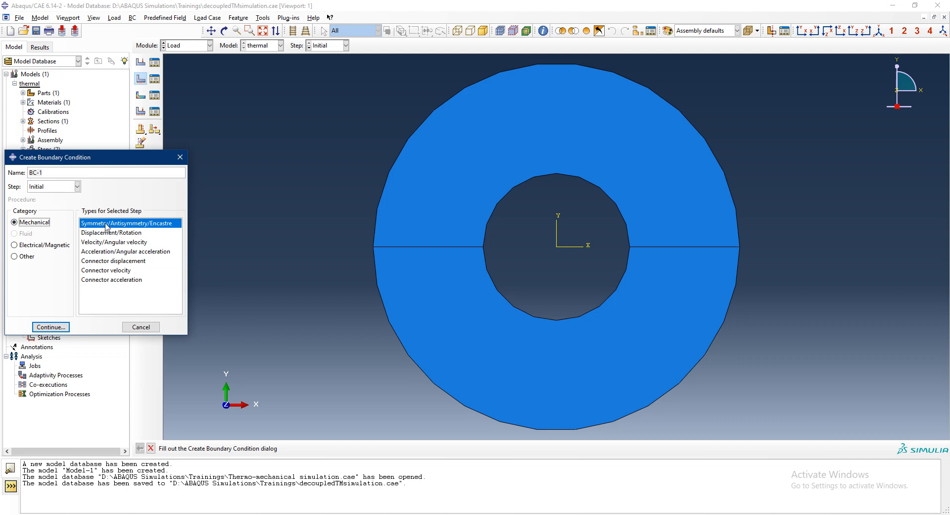
triple_click(50, 175)
type("pin")
left_click(50, 327)
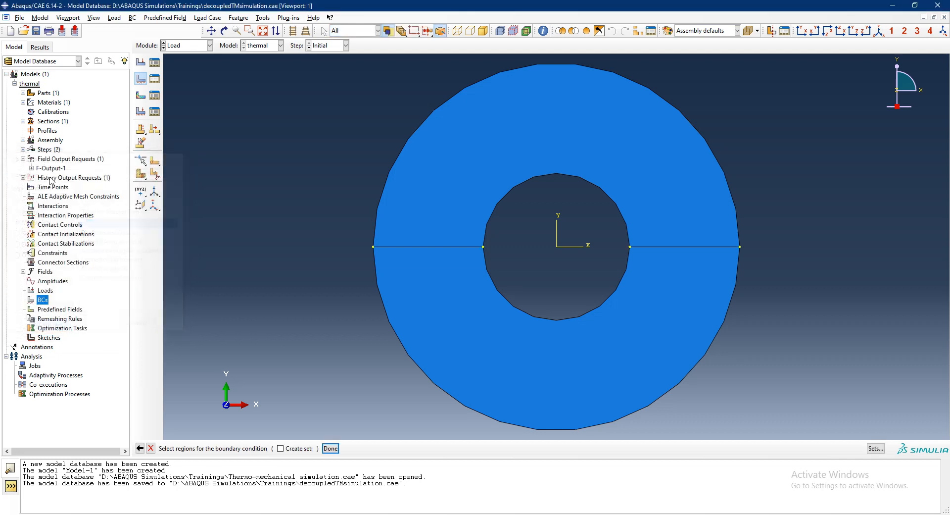
- Apply the pin boundary condition as ENCASTRE to the ring's outer vertex on the negative X side
left_click(373, 246)
left_click(331, 448)
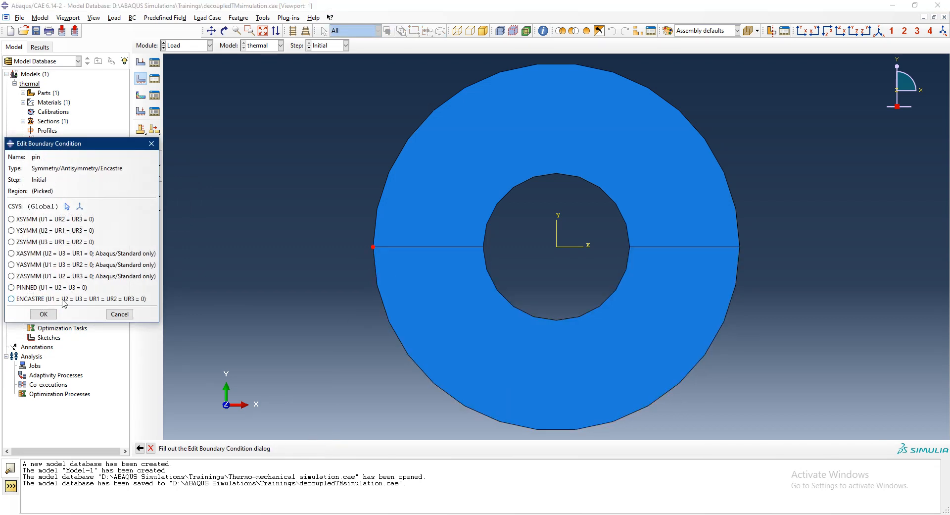
left_click(63, 300)
left_click(44, 314)
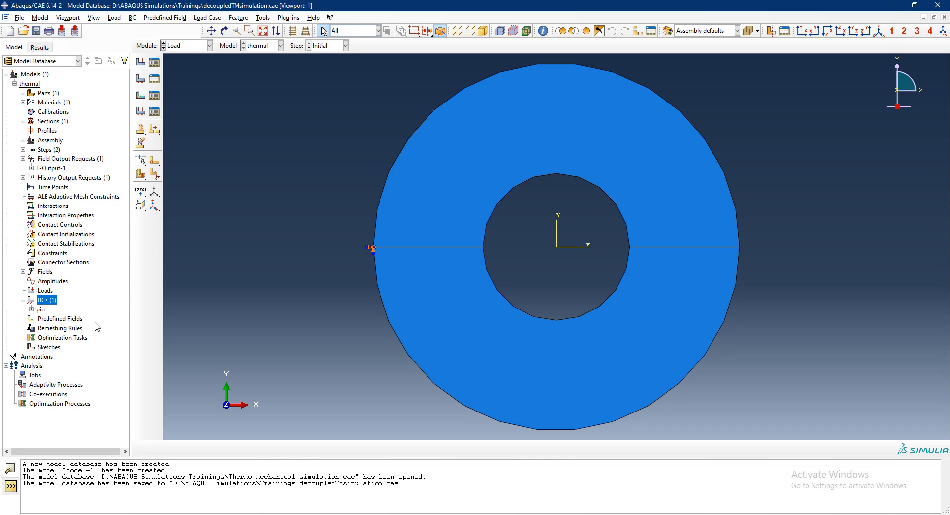
- Switch to the 10thermal.cae session and copy the first rows of the heatFluxAmp amplitude data
key("alt+Tab")
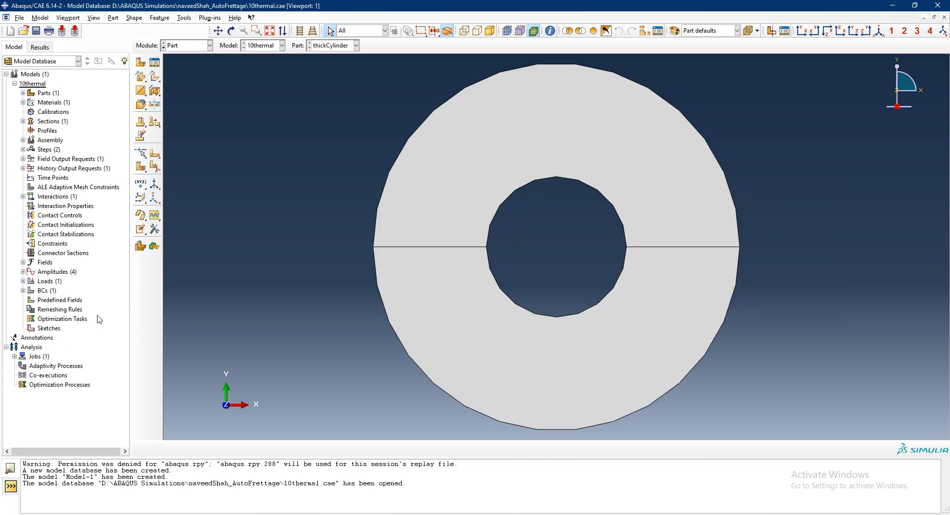
left_click(23, 272)
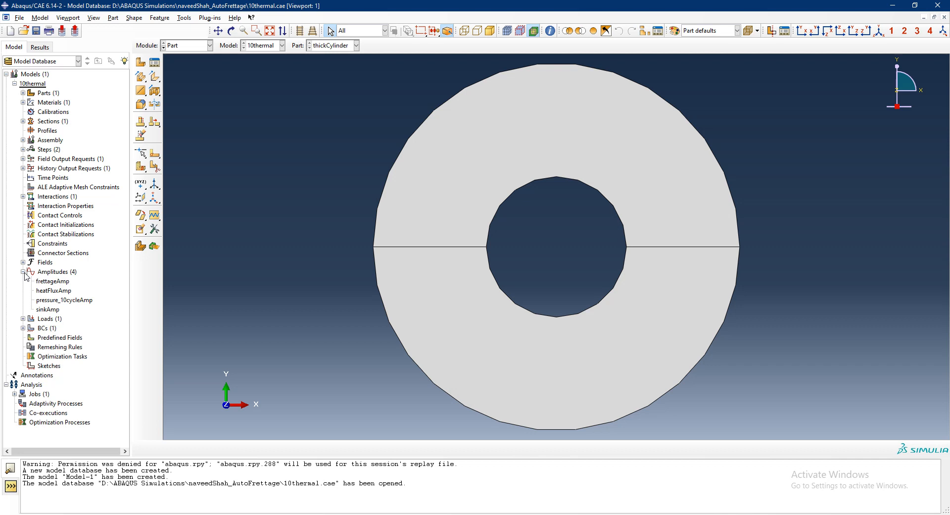
double_click(50, 291)
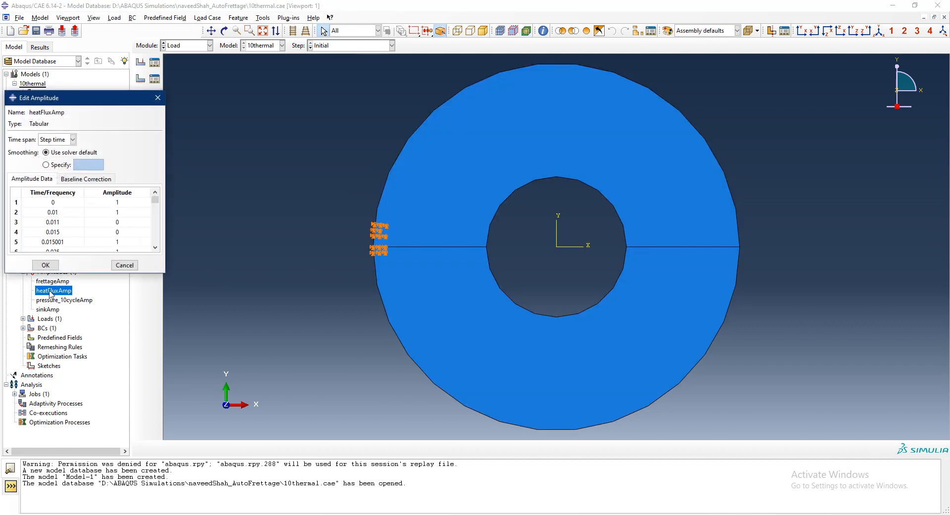
left_click_drag(49, 203, 129, 242)
key("ctrl+c")
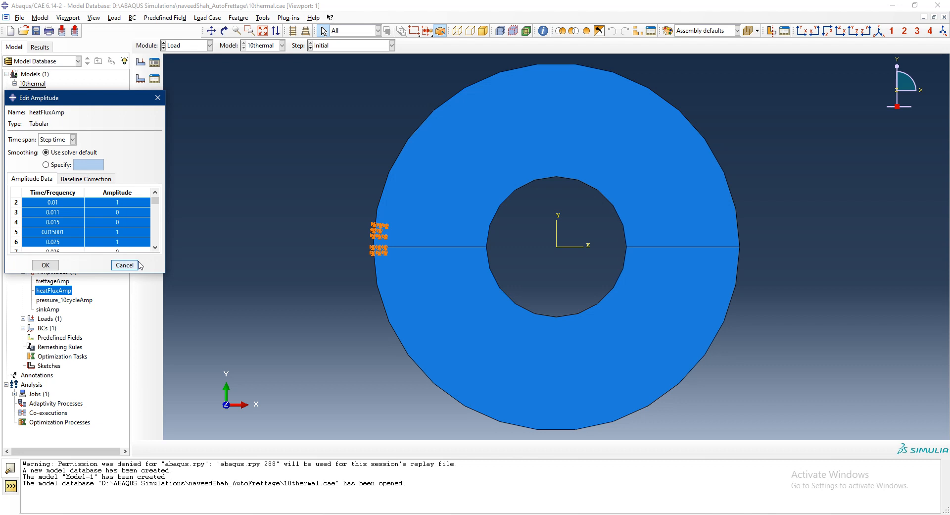
- Back in decoupledTMsimulation.cae, create a tabular amplitude named heatfluxAmp and paste the copied data from time 0 to 0.025
key("alt+Tab")
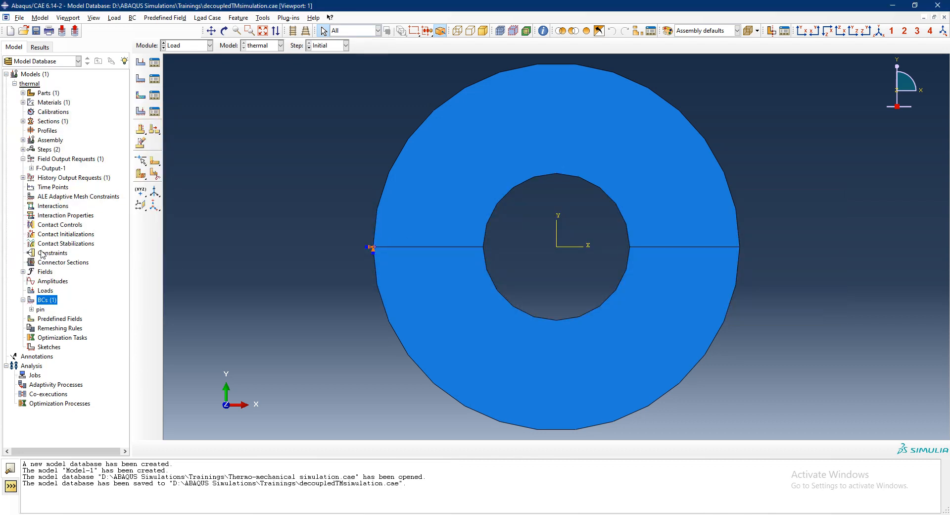
double_click(64, 281)
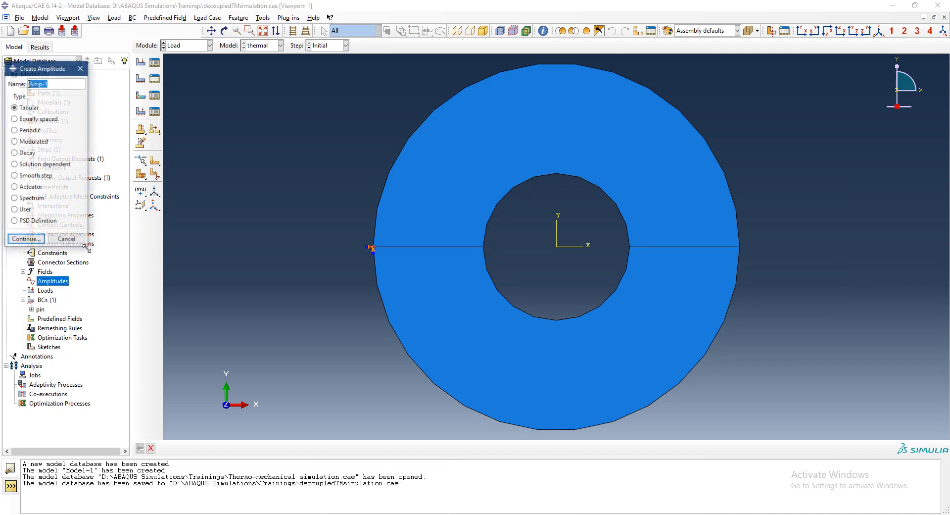
type("hea")
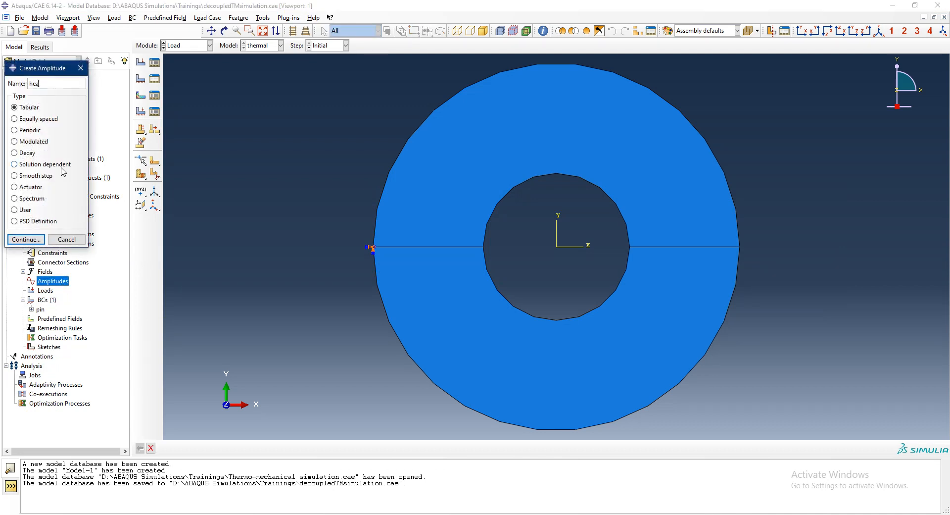
type("tfluxAmp")
key("Return")
left_click(64, 203)
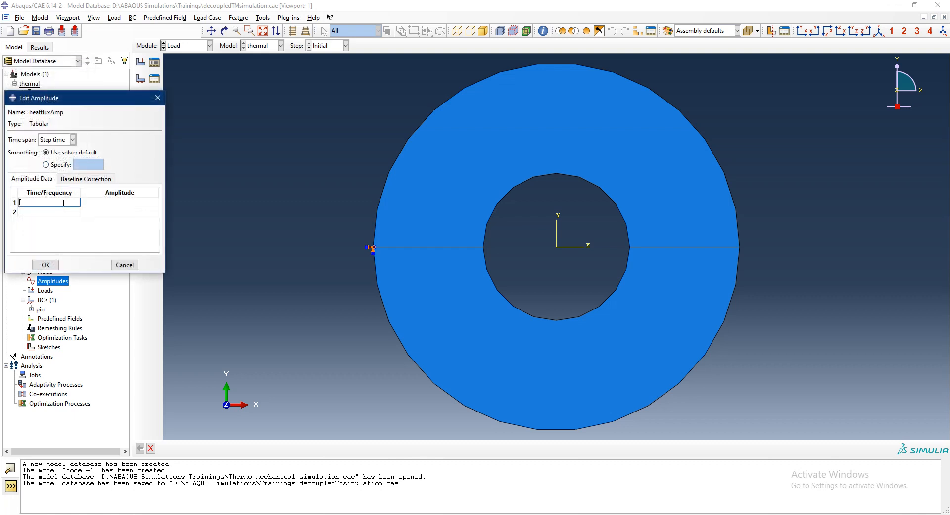
key("ctrl+v")
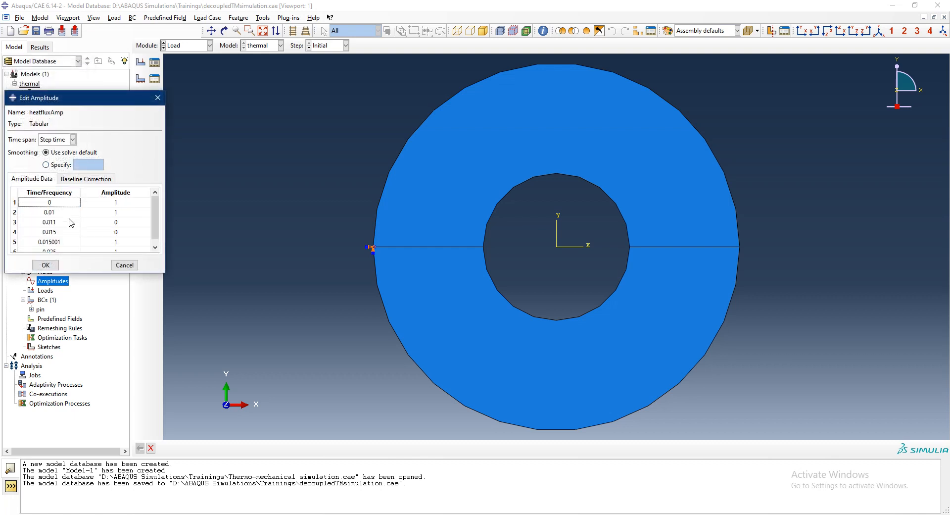
scroll(72, 224, "down", 1)
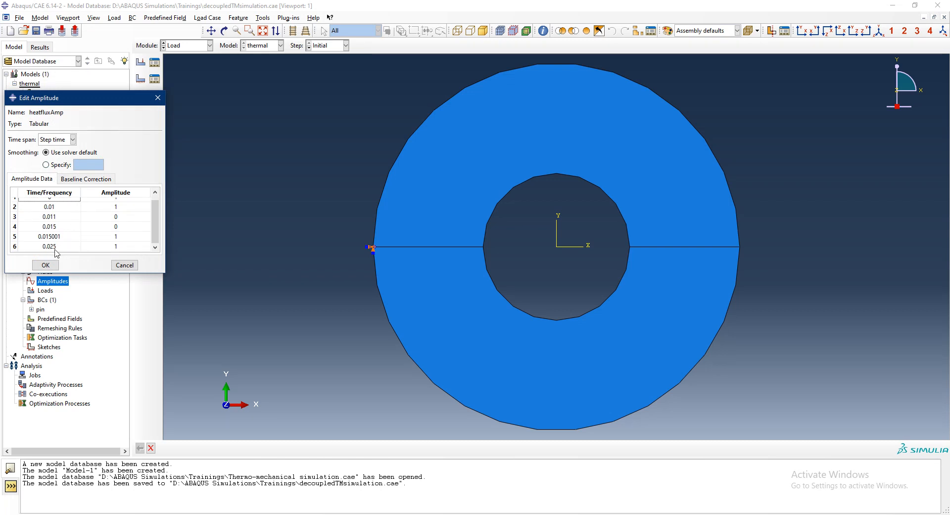
left_click(46, 264)
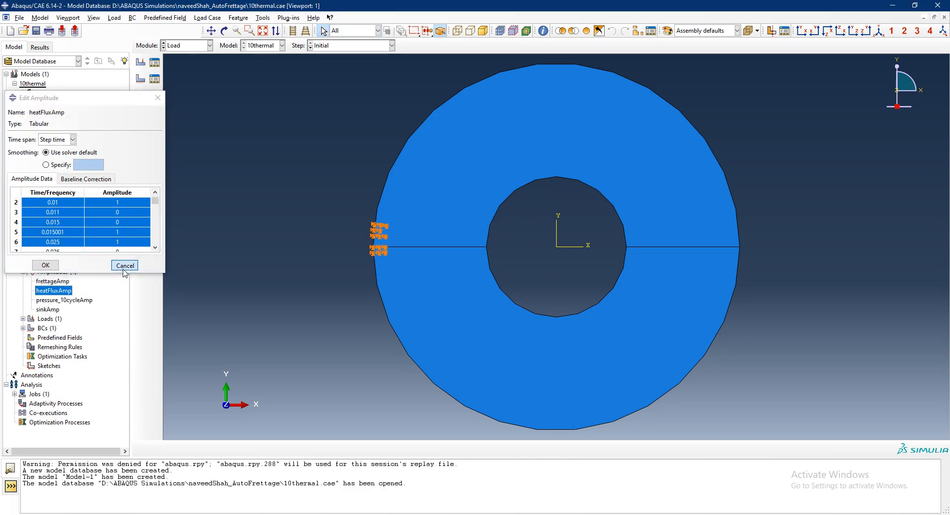
- In the 10thermal.cae session, close the heatFluxAmp amplitude without changes and review the termal_10cycles load's settings
left_click(125, 265)
left_click(23, 318)
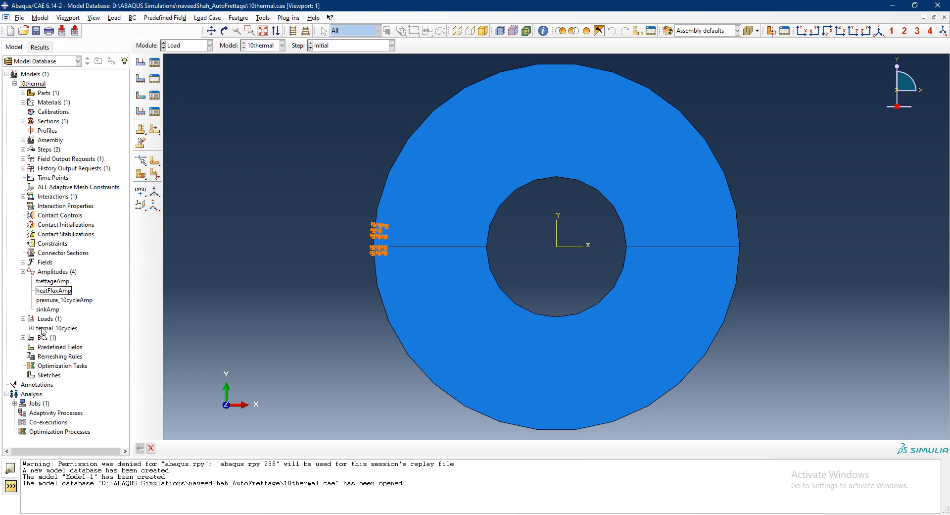
double_click(43, 328)
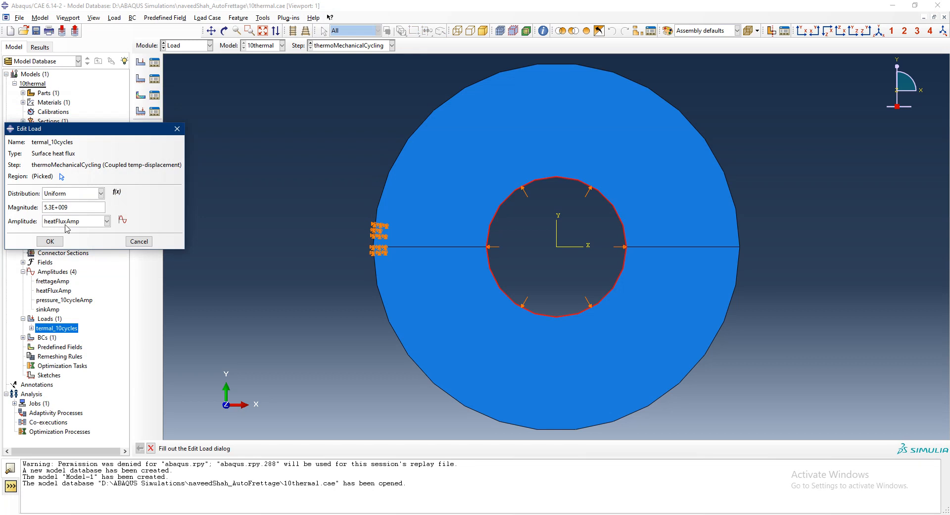
left_click(139, 241)
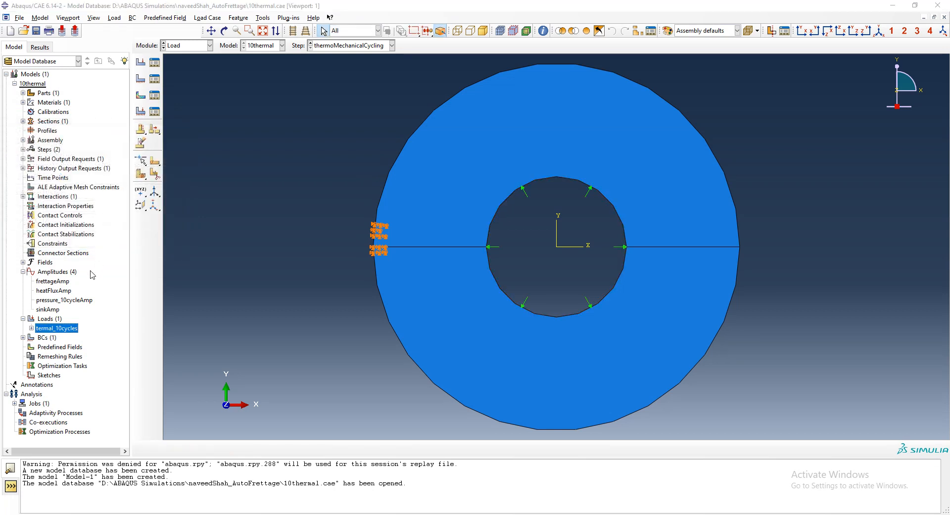
- In decoupledTMsimulation.cae, create a surface heat flux load named heatFlux in the temp step on both edges of the inner hole
key("alt+Tab")
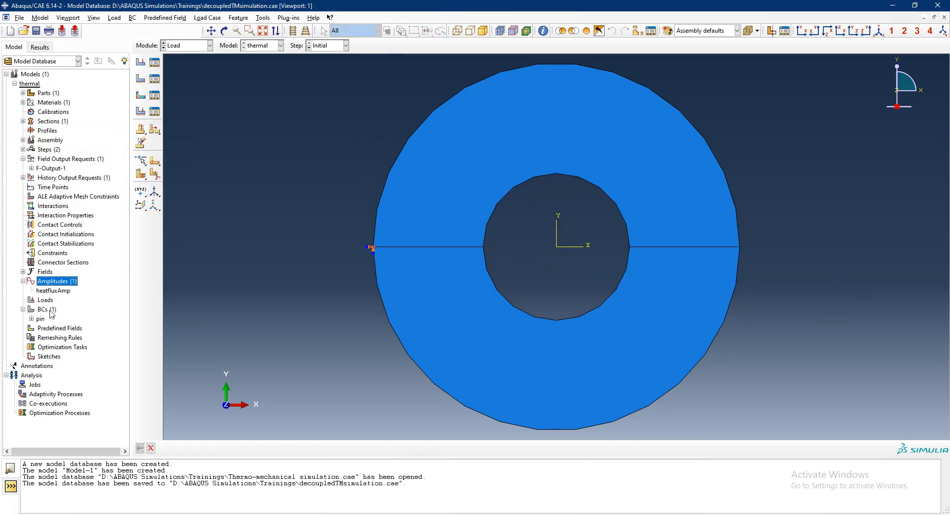
double_click(45, 299)
left_click(52, 127)
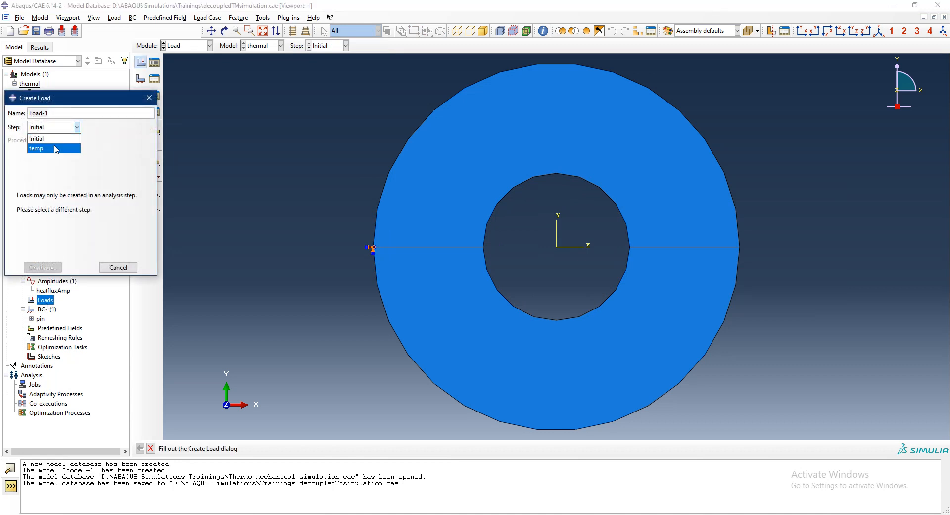
left_click(55, 148)
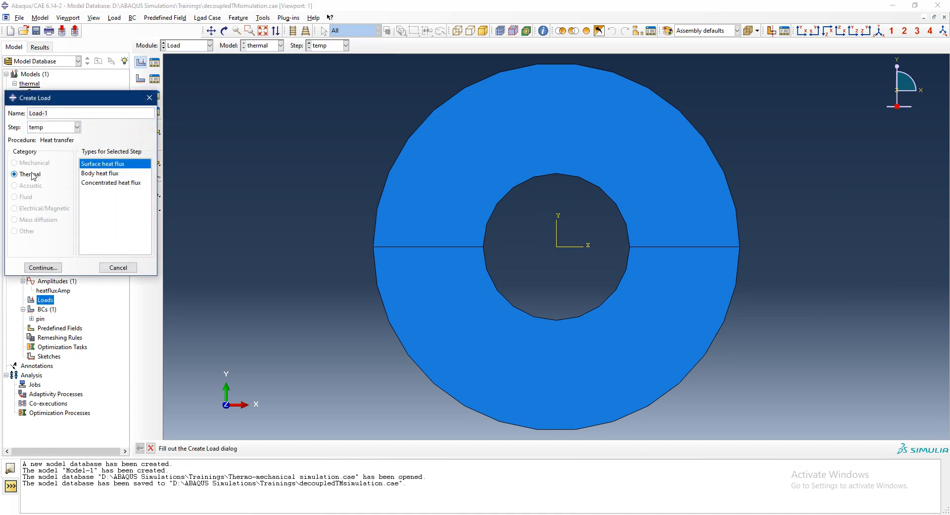
triple_click(58, 112)
type("heatflux")
key("Return")
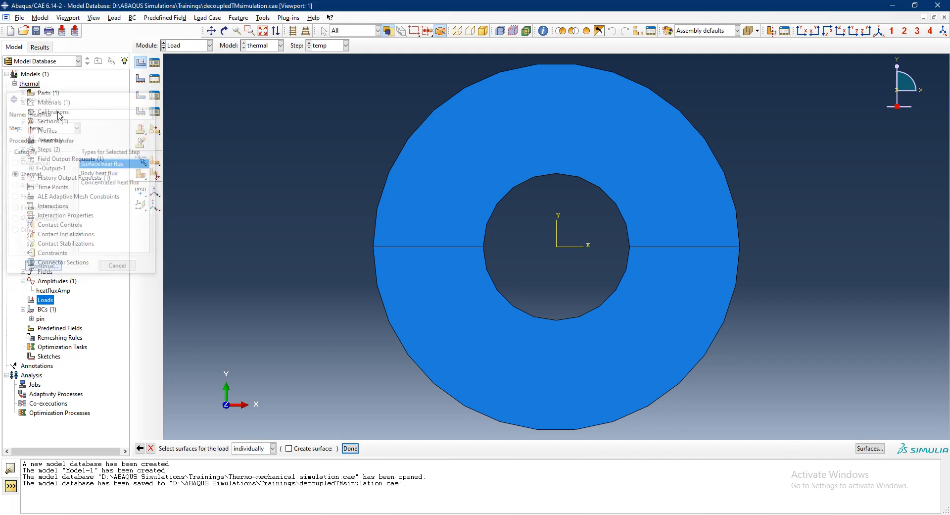
left_click(484, 271)
left_click(484, 230, "shift")
left_click(350, 448)
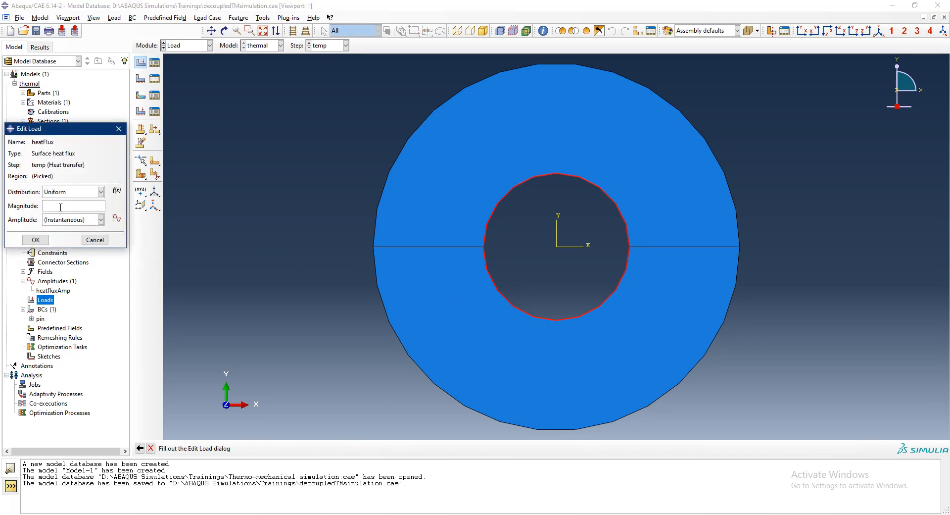
- Set the heatFlux load's magnitude to 5e9 and assign it the heatfluxAmp amplitude
type("5.3")
key("BackSpace")
key("BackSpace")
key("BackSpace")
type("5e9")
left_click(86, 220)
left_click(64, 241)
left_click(33, 240)
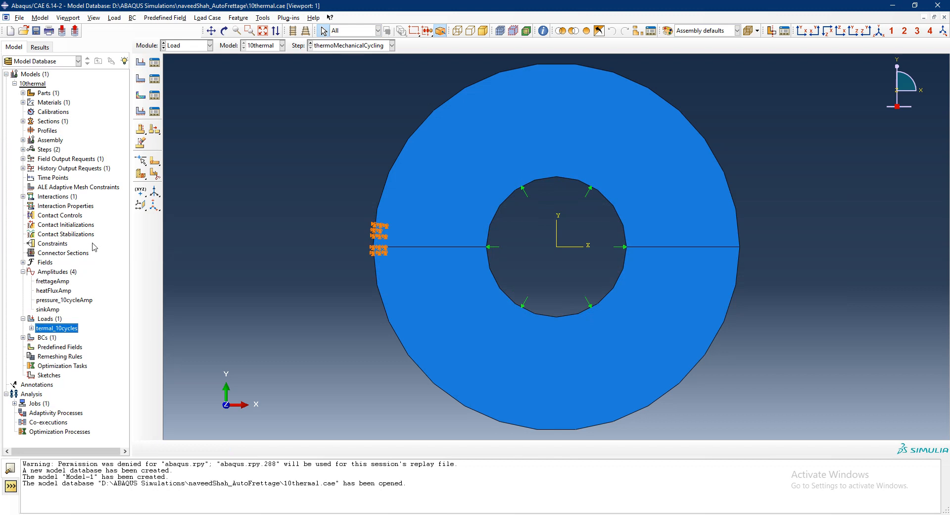
- In the 10thermal.cae session, review the surfaceFilmCond interaction's film coefficient and sink temperature settings
left_click(23, 196)
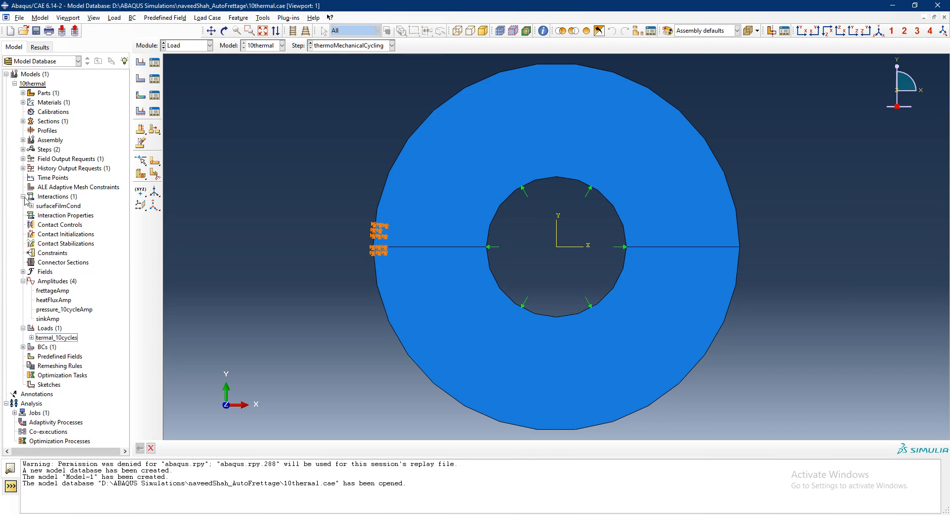
double_click(59, 206)
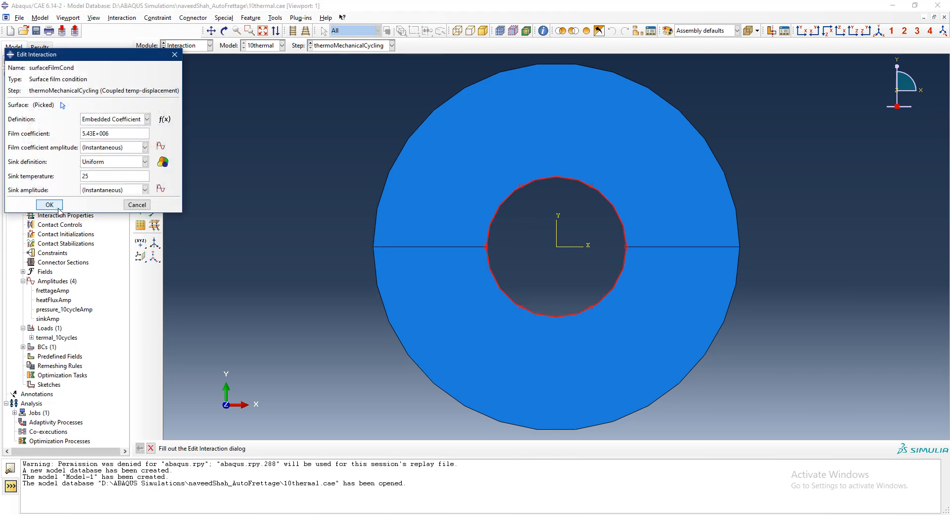
left_click(49, 204)
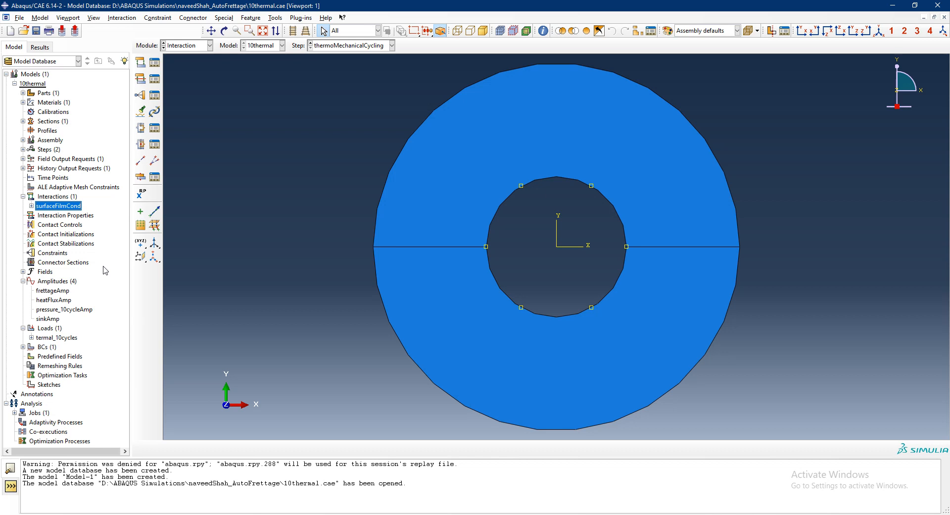
double_click(72, 206)
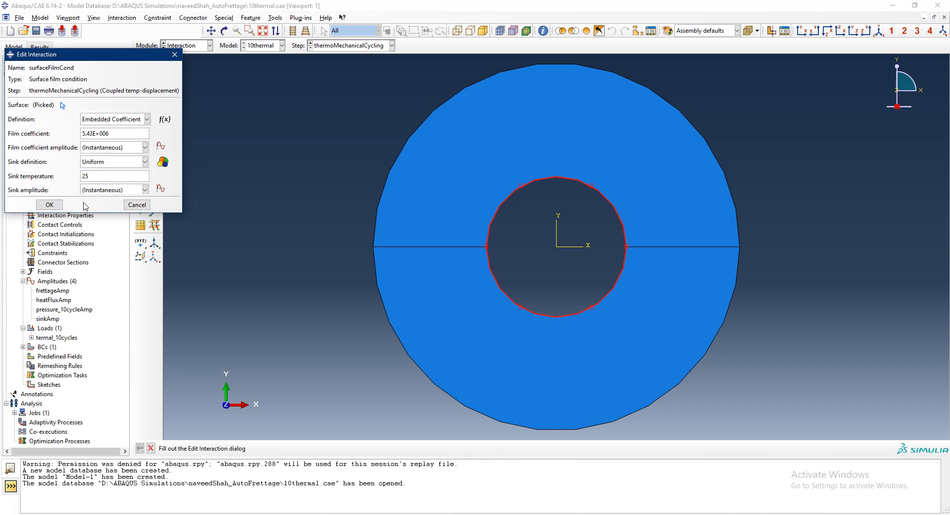
left_click(137, 205)
- In decoupledTMsimulation.cae, create a surface film condition named filmCond in the temp step on both edges of the inner hole
key("alt+Tab")
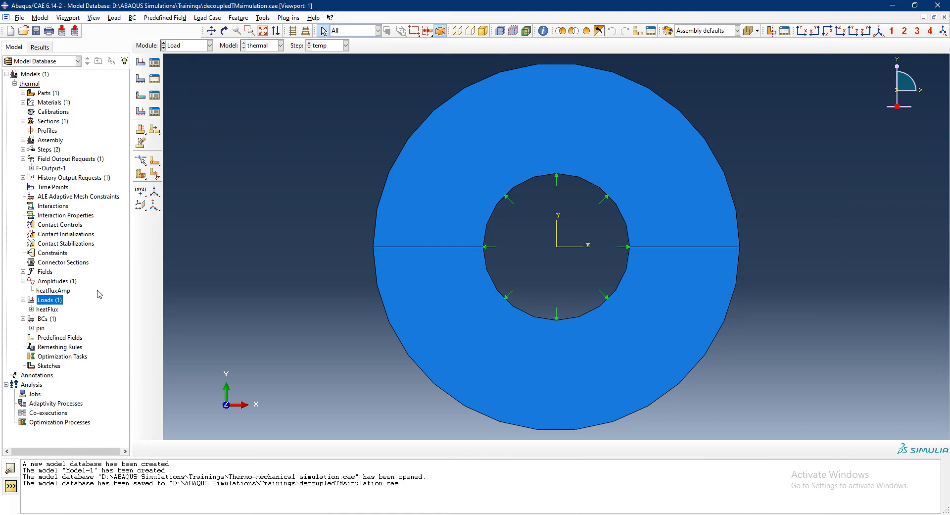
double_click(53, 206)
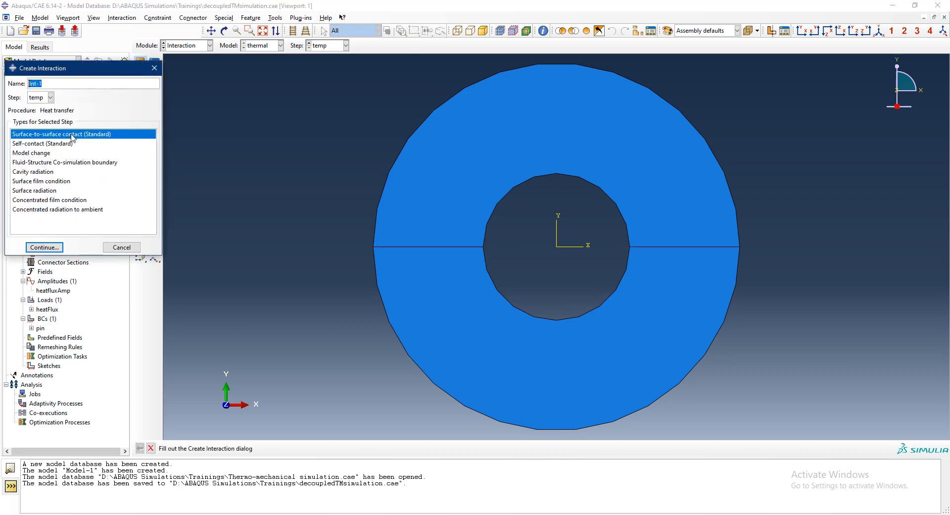
left_click(63, 180)
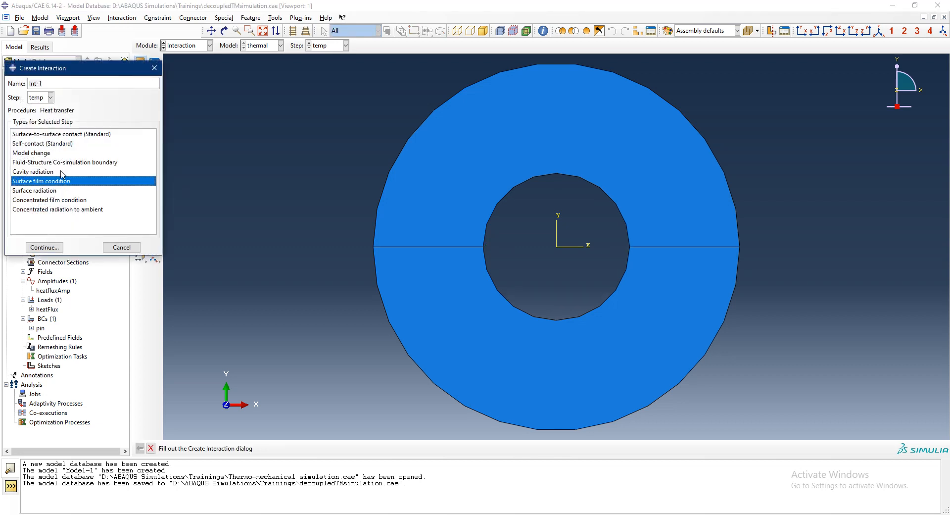
double_click(49, 84)
type("filmCo")
key("Return")
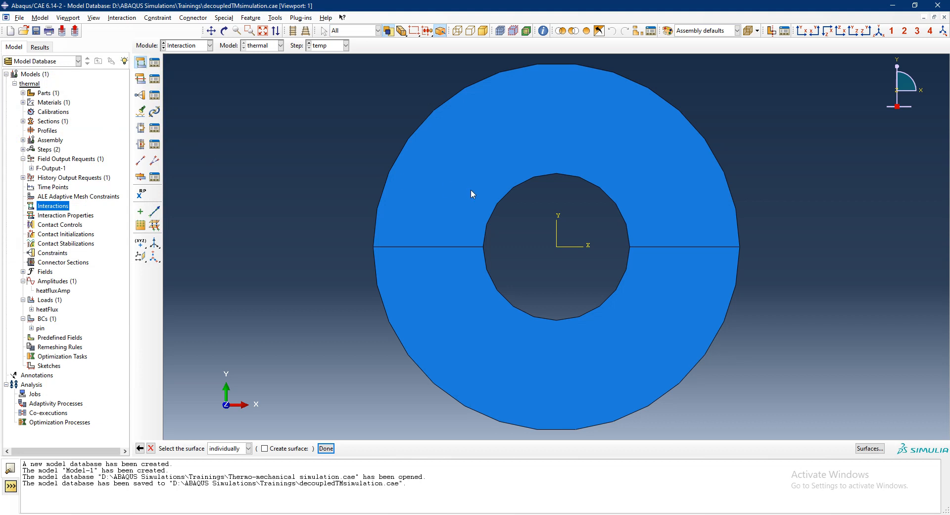
left_click(495, 204)
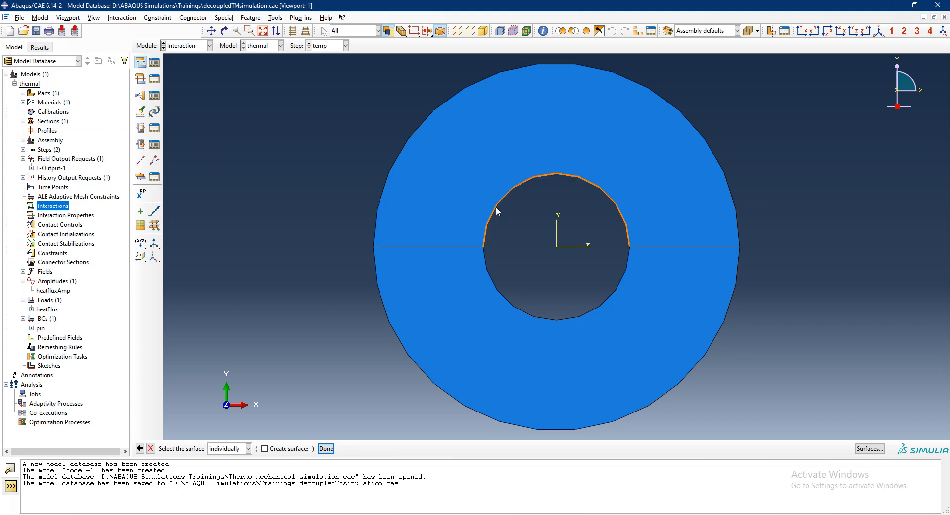
left_click(489, 275, "shift")
left_click(326, 448)
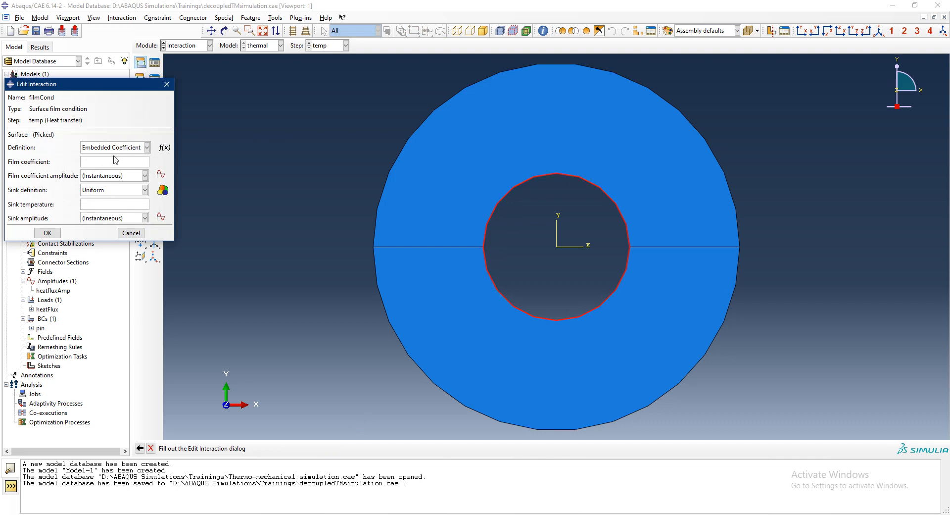
- Set the filmCond interaction's film coefficient to 5.4e6
left_click(113, 159)
type("5.4e6")
- In the 10thermal.cae session, review the surfaceFilmCond interaction's settings and close it without changes
key("alt+Tab")
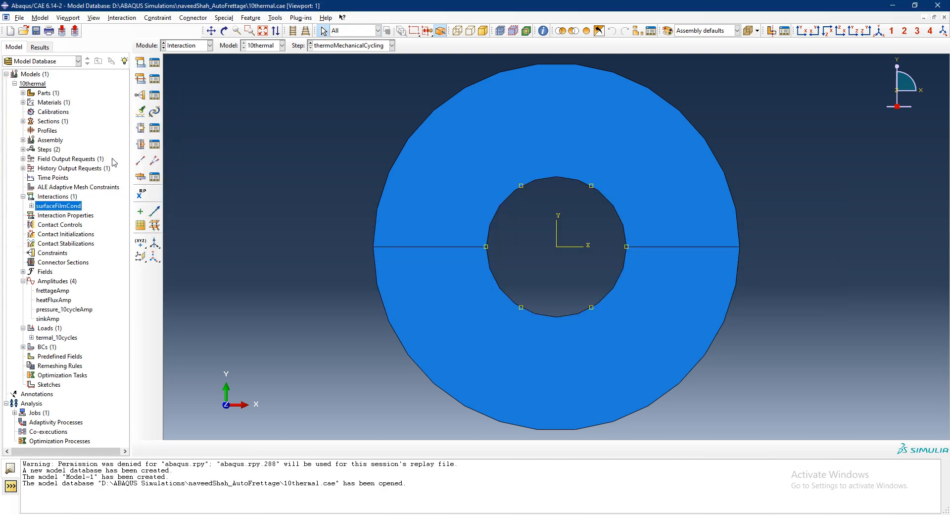
double_click(62, 207)
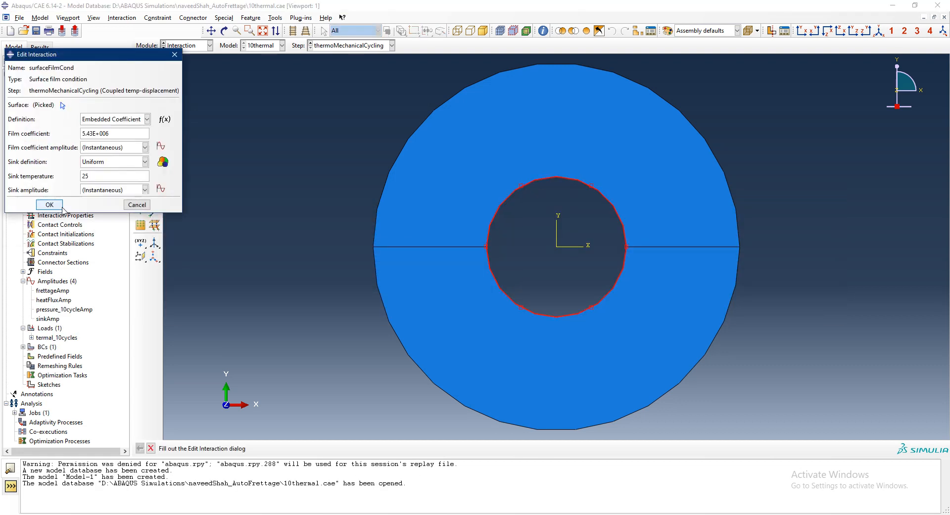
left_click(131, 210)
- Back in decoupledTMsimulation.cae, set filmCond's sink temperature to 25 and finish creating the interaction
key("alt+Tab")
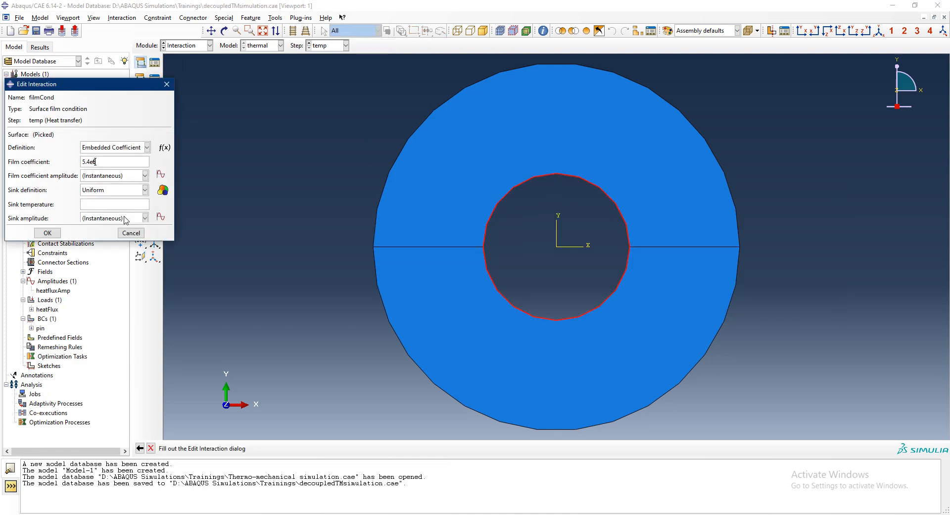
left_click(107, 201)
type("25")
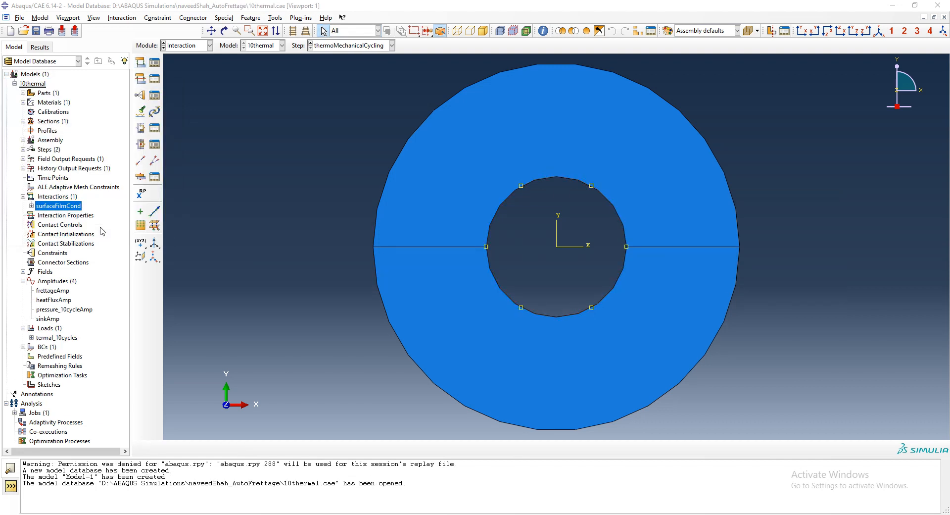
double_click(69, 207)
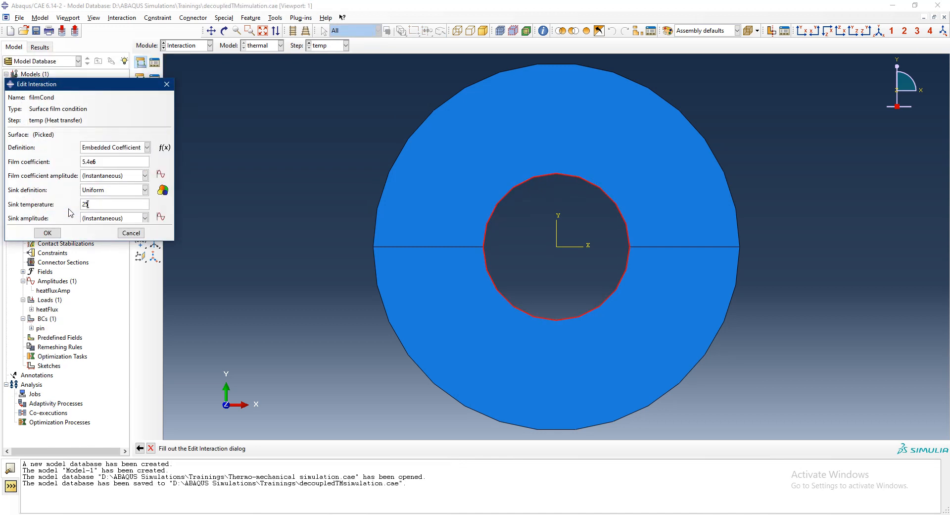
left_click(49, 233)
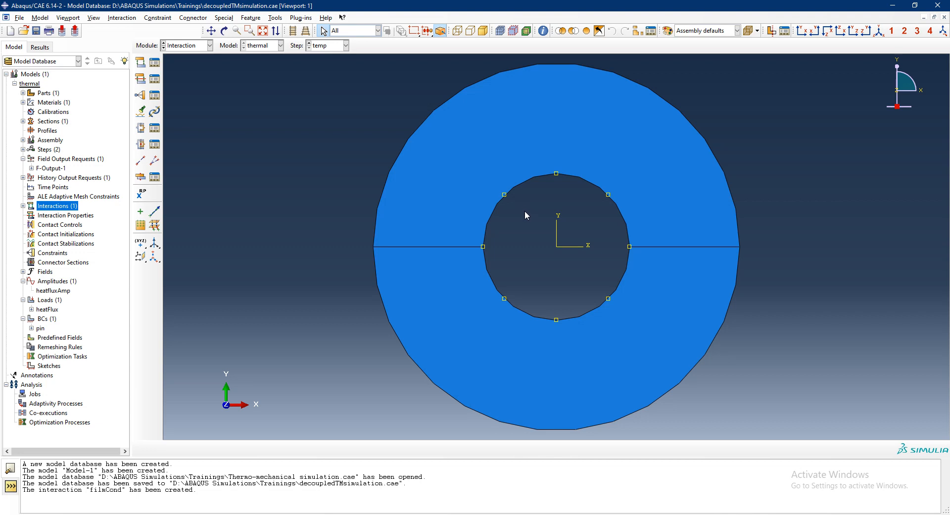
- Collapse the amplitudes, loads, boundary conditions and field output requests in the model tree
left_click(23, 281)
left_click(23, 290)
left_click(22, 299)
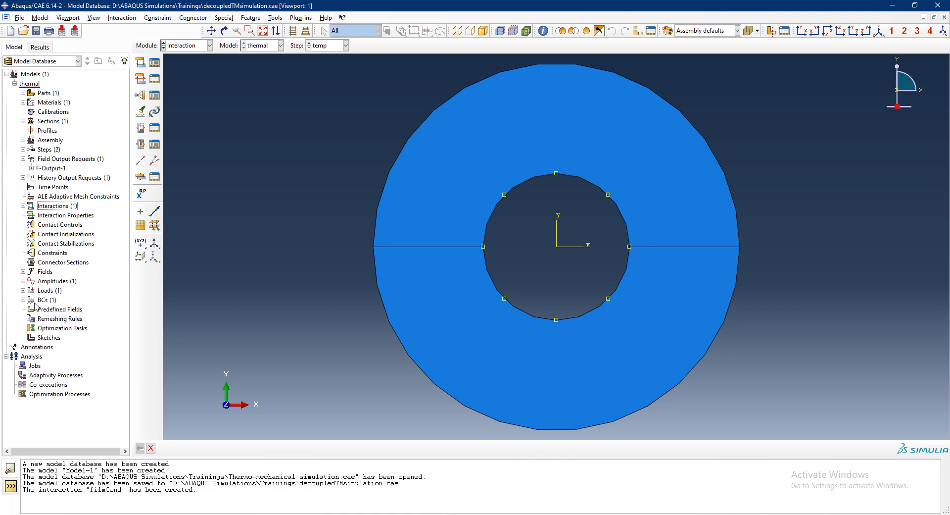
left_click(23, 158)
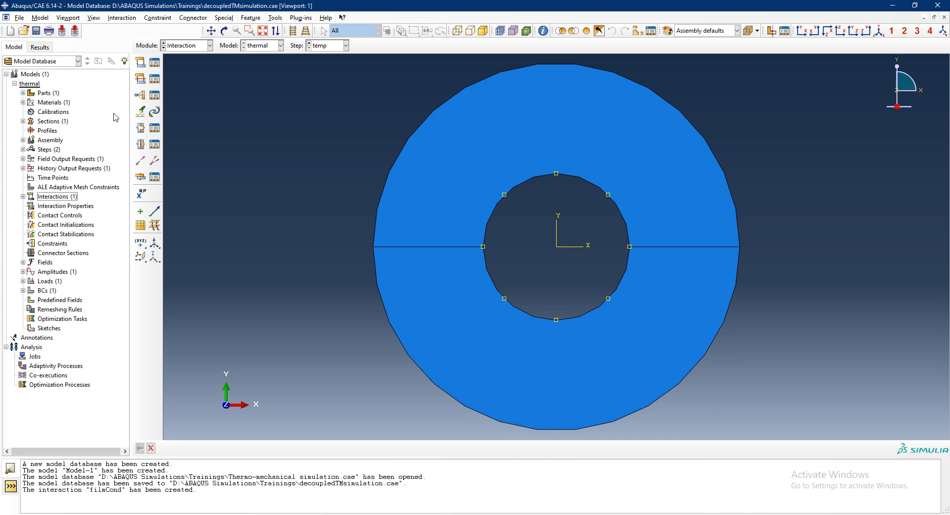
- Switch to the Mesh module and work on the sample part instead of the assembly
left_click(205, 45)
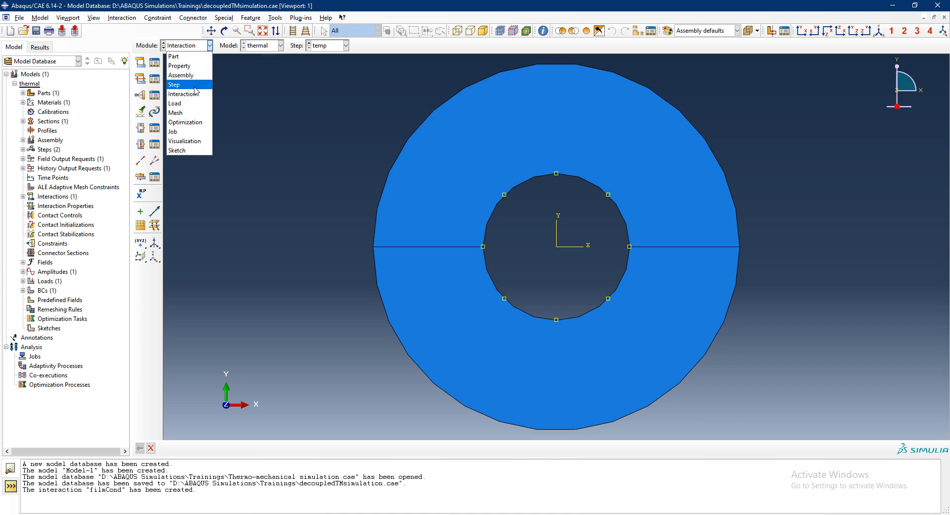
left_click(189, 113)
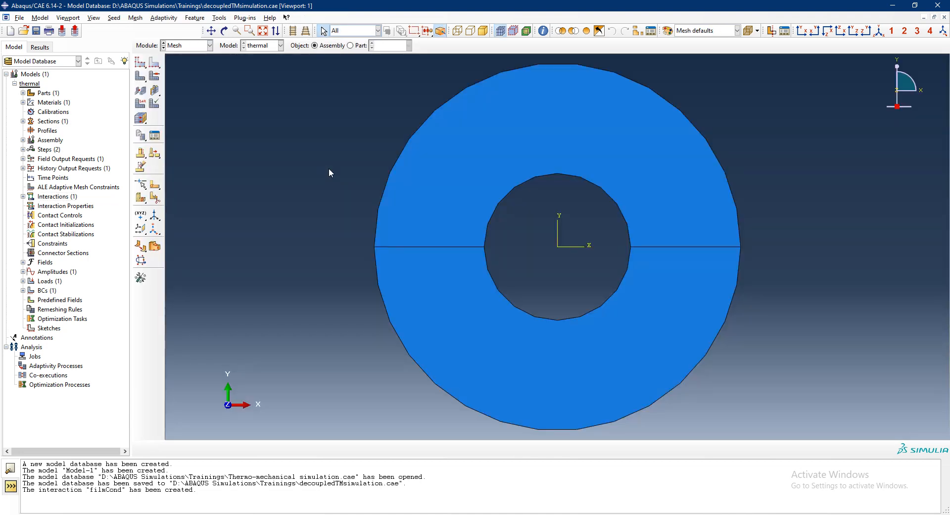
left_click(351, 46)
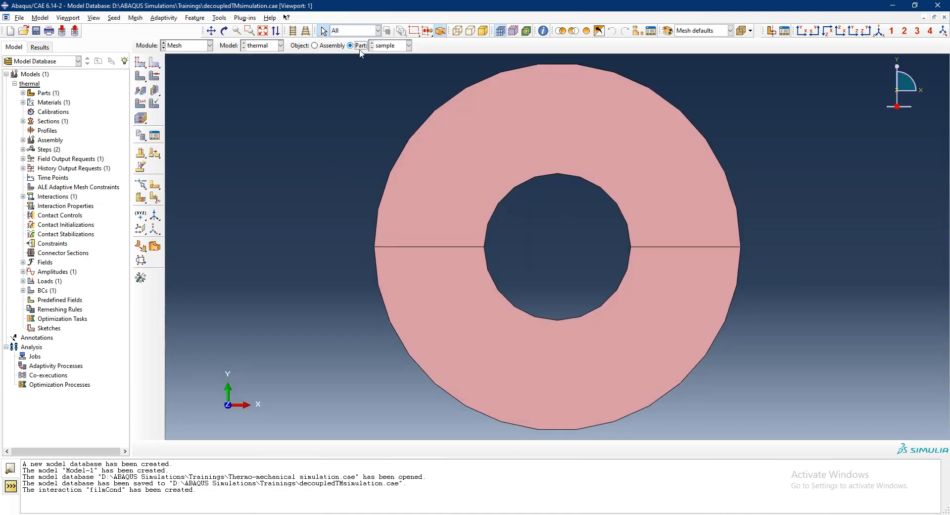
- Assign mesh controls with quad elements and the structured technique to both halves of the ring
left_click(135, 17)
left_click(148, 59)
left_click_drag(456, 168, 471, 322)
left_click(356, 448)
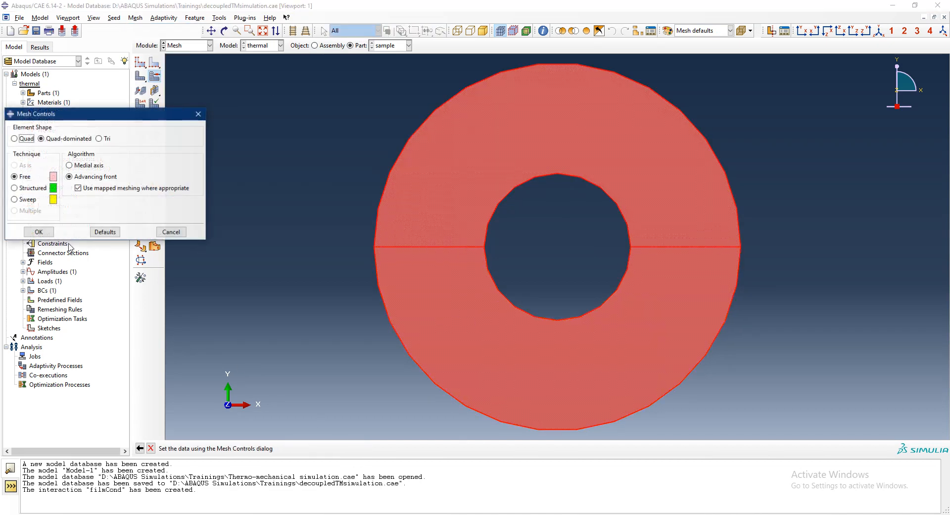
left_click(24, 139)
left_click(14, 188)
left_click(38, 232)
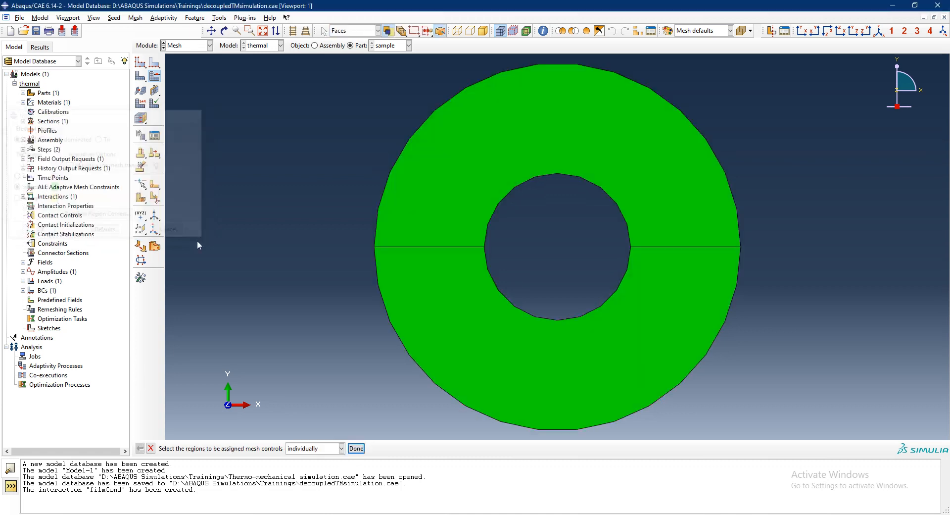
- Set up local seeds for the ring's inner and outer circular edges, choosing a seed constraint and the by-number method
left_click(153, 66)
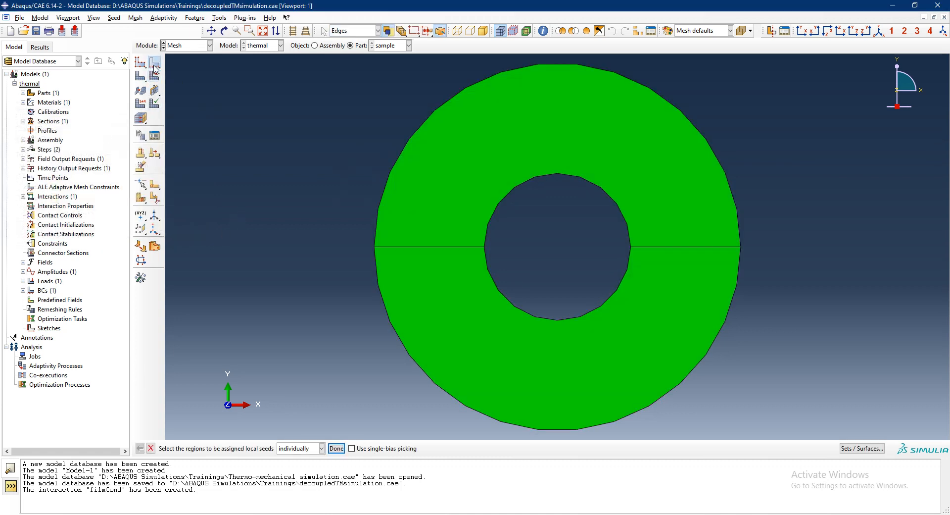
left_click(548, 176)
left_click(595, 317, "shift")
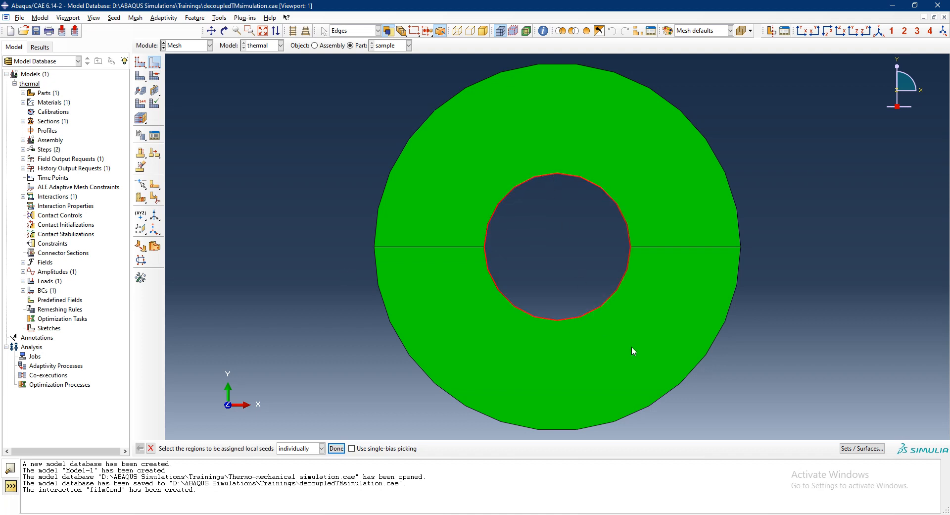
left_click(685, 378, "shift")
left_click(739, 215, "shift")
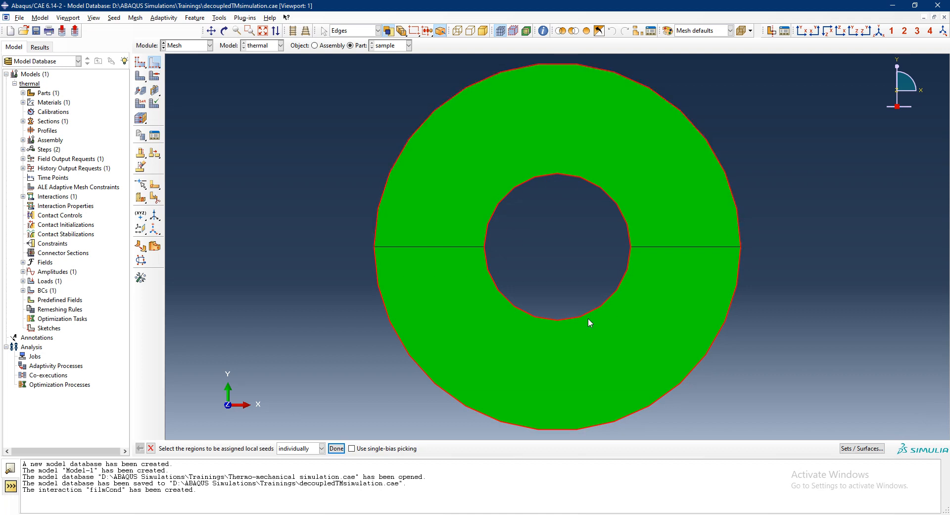
left_click(337, 448)
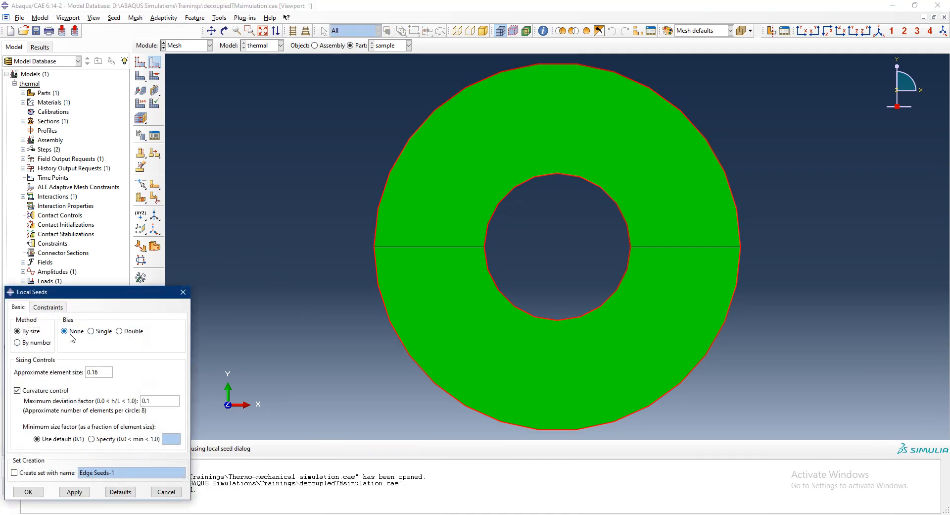
left_click(48, 307)
left_click(20, 349)
left_click(18, 307)
left_click(37, 342)
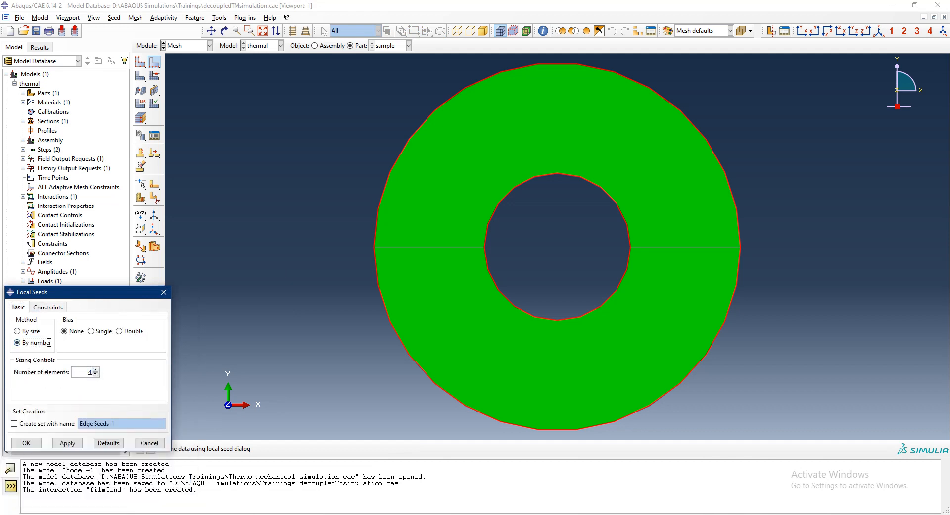
- Try 100 and 50 elements per edge as local seeds on the ring's circular edges
double_click(88, 372)
type("100")
left_click(67, 443)
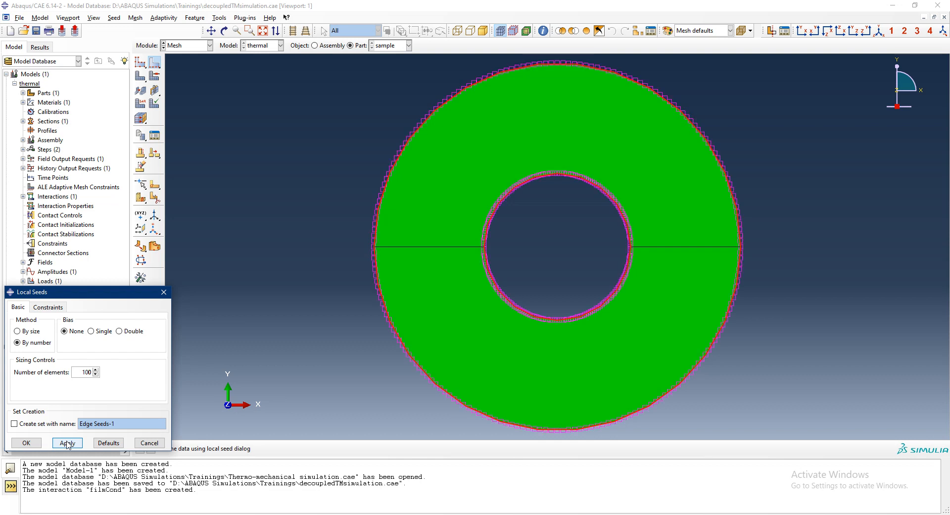
double_click(75, 372)
type("50")
left_click(68, 443)
- Seed each of the ring's circular edges with 40 elements
double_click(84, 371)
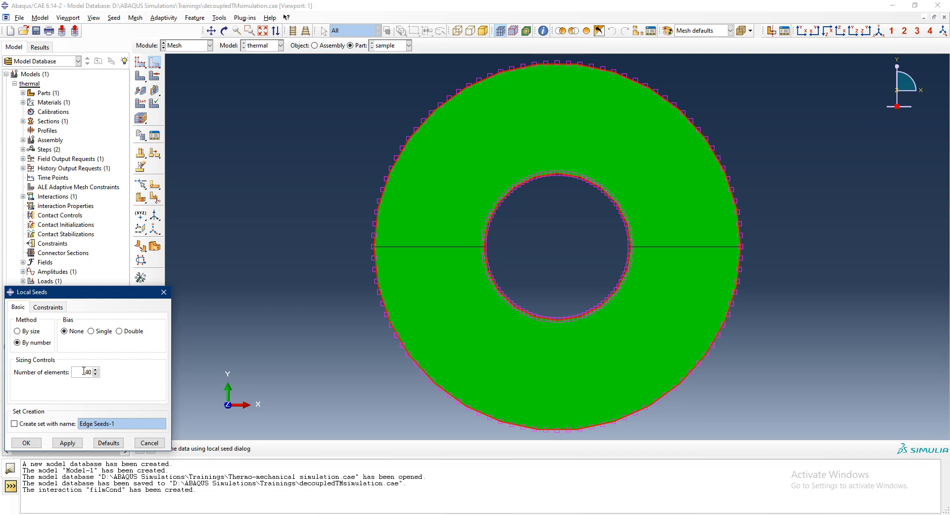
left_click(70, 443)
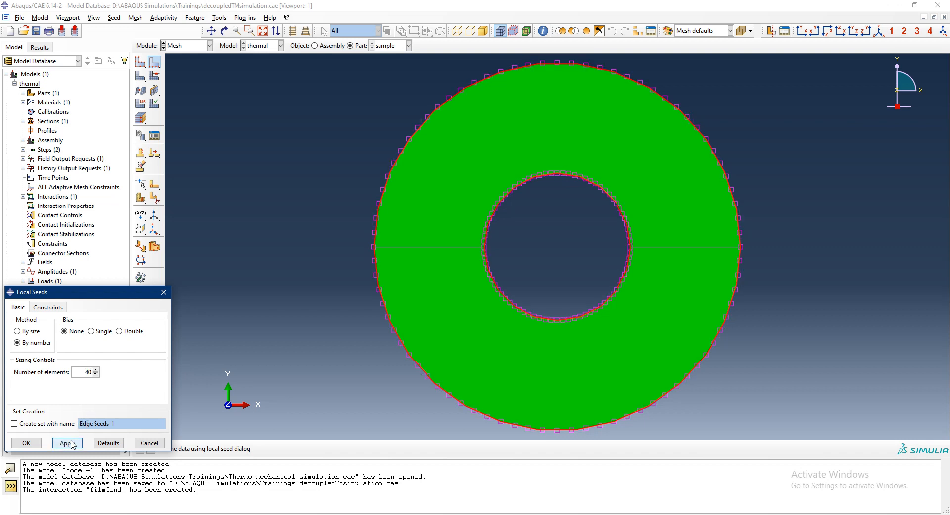
left_click(37, 444)
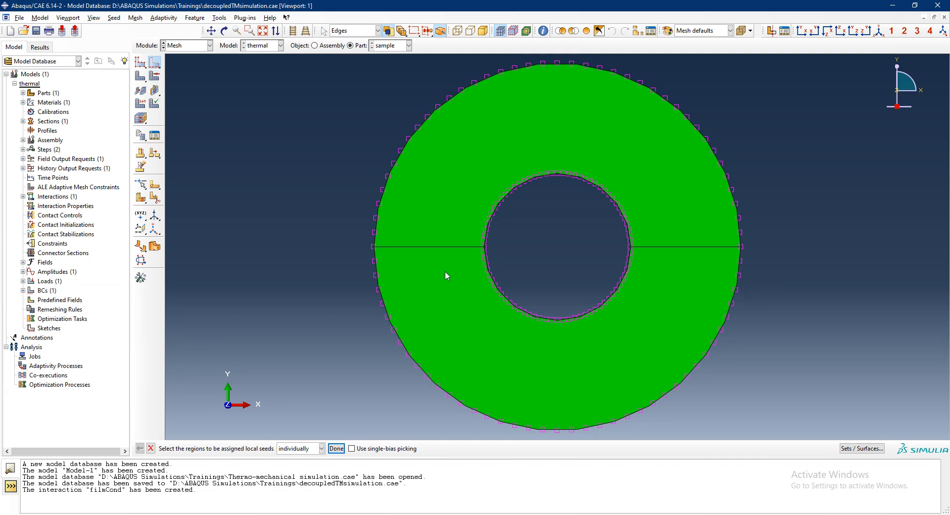
- Set up single-bias local seeds on both horizontal partition edges, flipping the right edge's bias so both point toward the hole
left_click(655, 248, "shift")
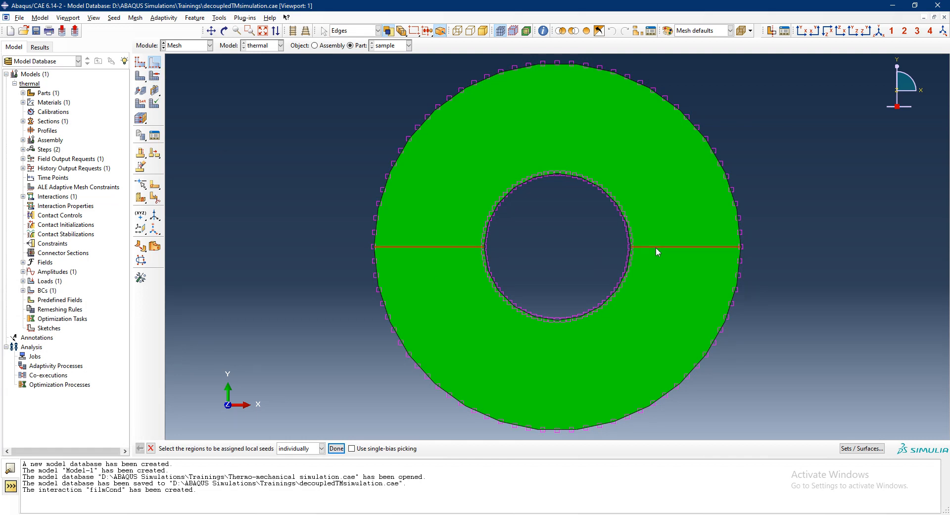
left_click(343, 444)
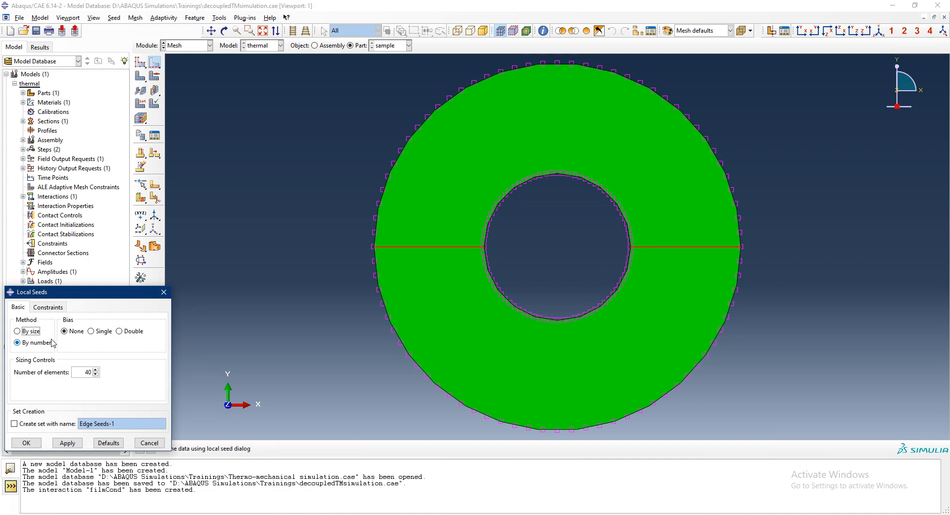
left_click(92, 331)
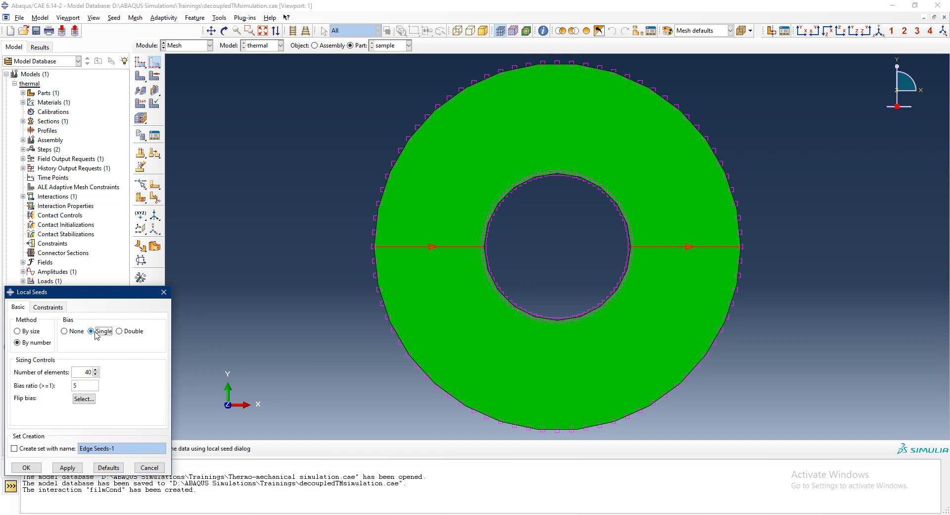
left_click(84, 399)
left_click(673, 253)
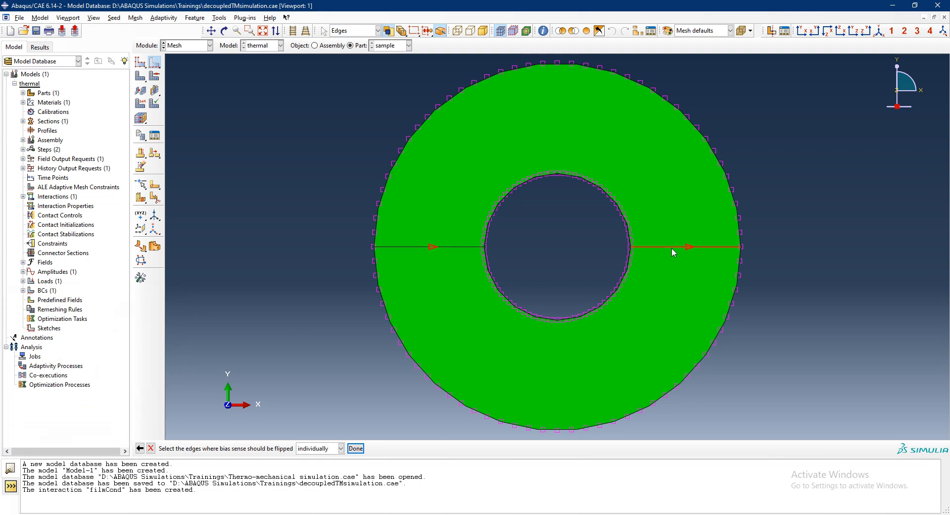
left_click(354, 449)
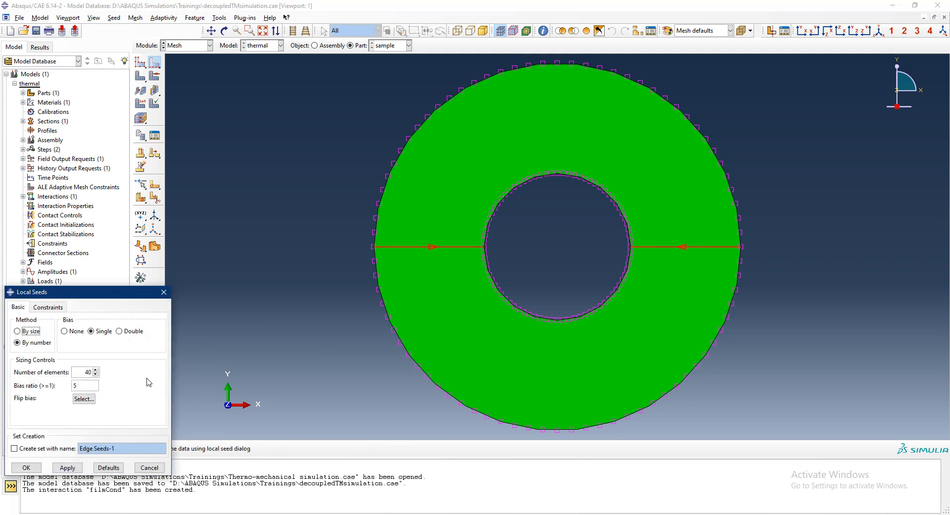
- Apply 20 elements to the two horizontal partition edges and inspect the seed spacing
left_click(57, 308)
left_click(18, 307)
double_click(79, 371)
type("20")
left_click(68, 468)
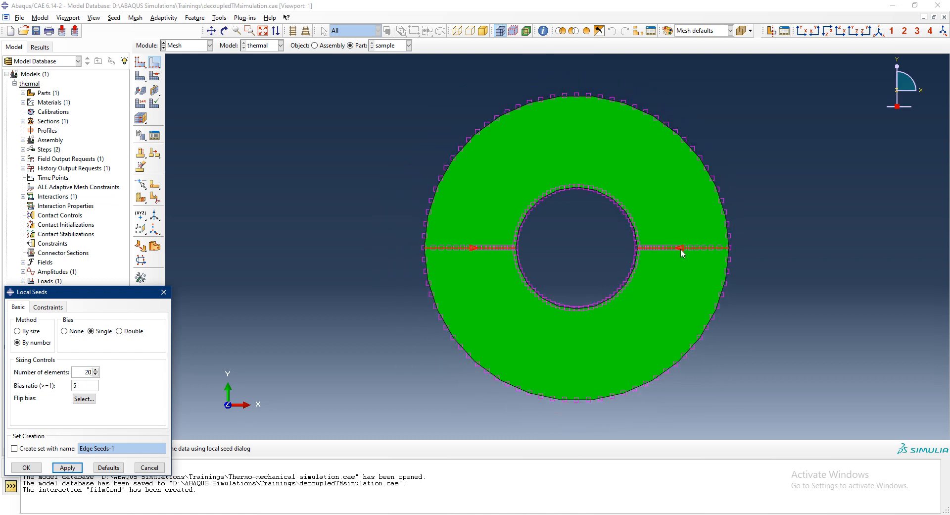
scroll(693, 247, "up", 5)
scroll(716, 285, "down", 1)
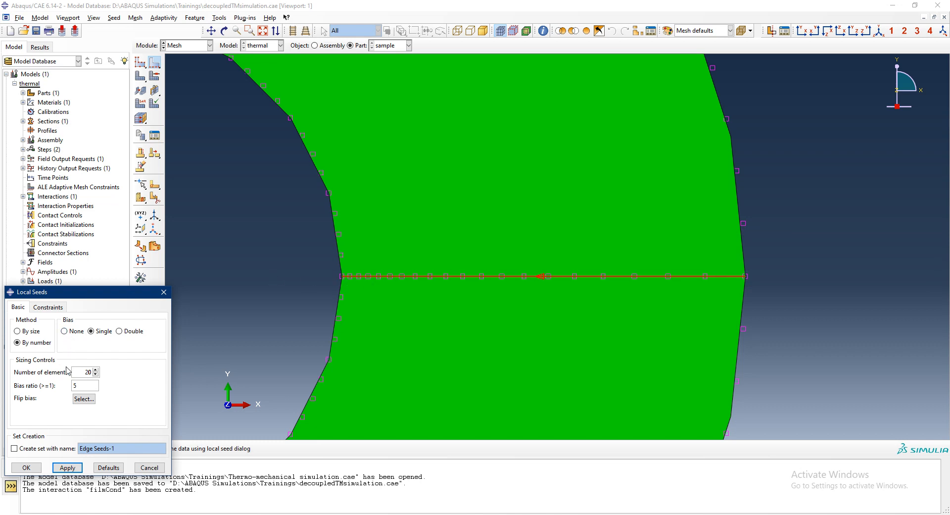
- Try 10 elements as local seeds on the two horizontal partition edges
left_click(84, 372)
double_click(83, 372)
type("10")
left_click(74, 467)
- Apply 15 elements with a bias ratio of 3 to the two horizontal partition edges
double_click(80, 372)
type("15")
left_click(73, 469)
double_click(83, 385)
type("3")
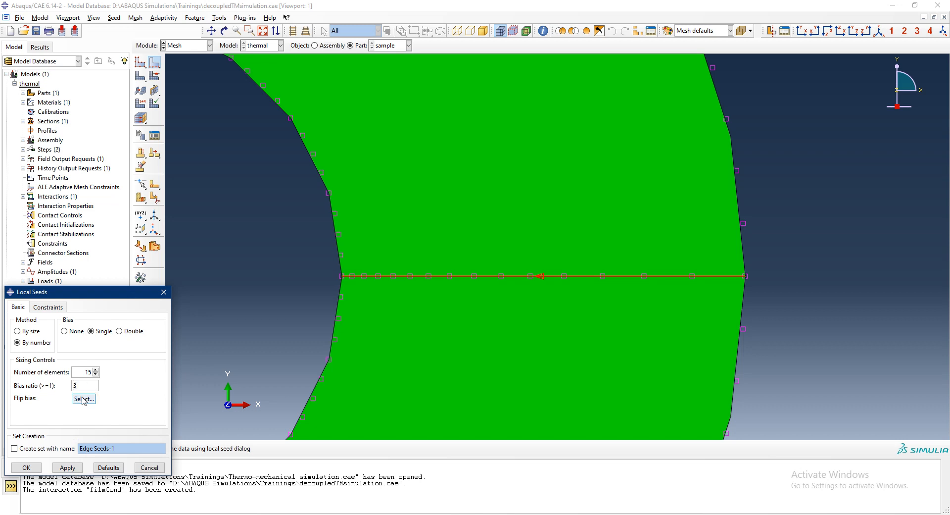
left_click(80, 468)
- Try reducing the biased seeds on the horizontal partition edges to 10 elements
left_click_drag(91, 372, 85, 372)
type("10")
left_click(73, 469)
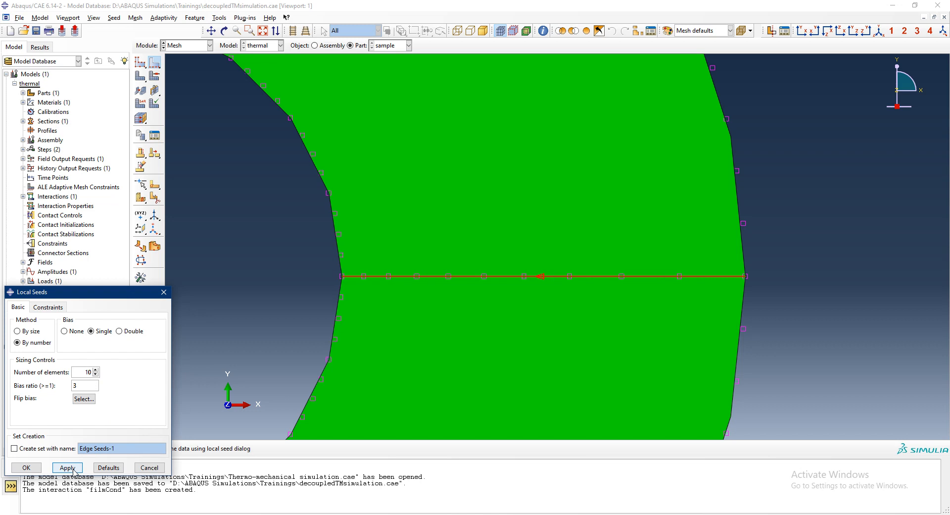
- Set the horizontal partition edges to 12 elements, check the seed spacing on both sides, and accept the local seeds
left_click_drag(92, 371, 84, 372)
type("12")
left_click(66, 467)
scroll(726, 277, "up", 5)
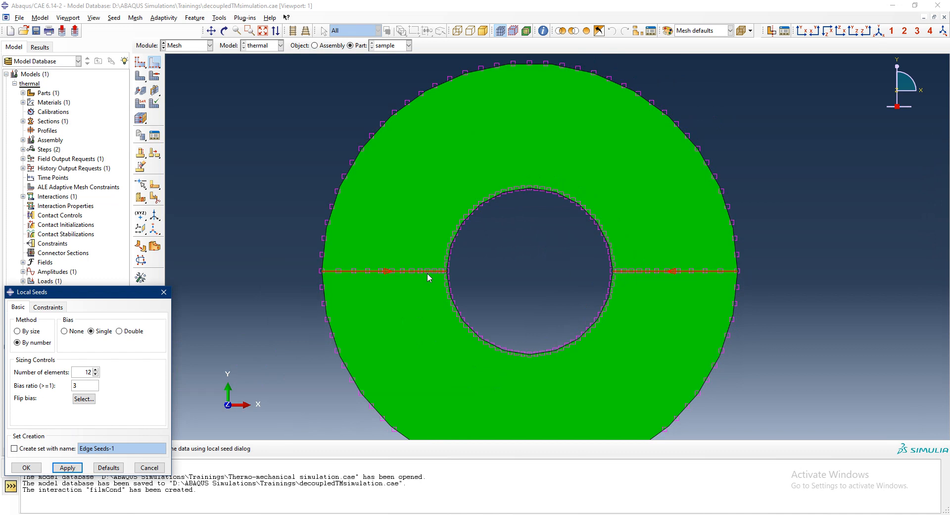
scroll(376, 272, "down", 5)
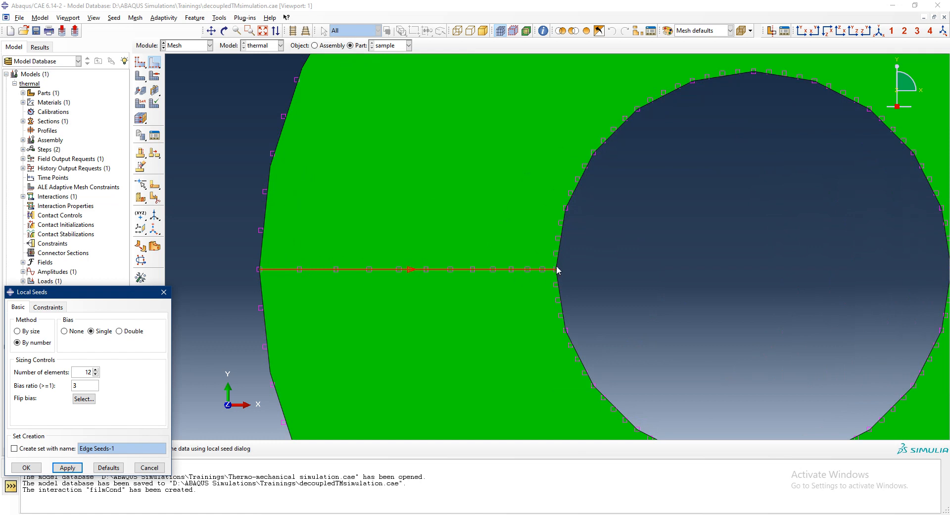
scroll(486, 270, "down", 5)
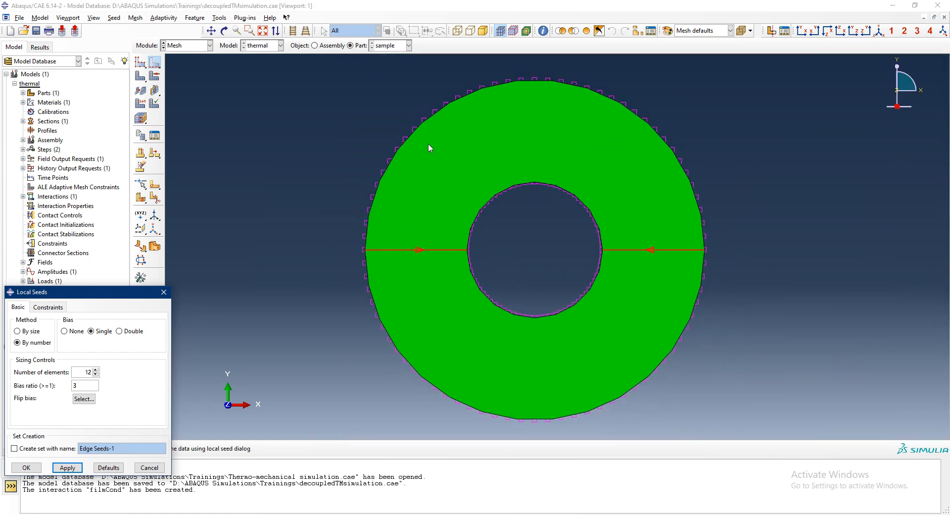
left_click(26, 467)
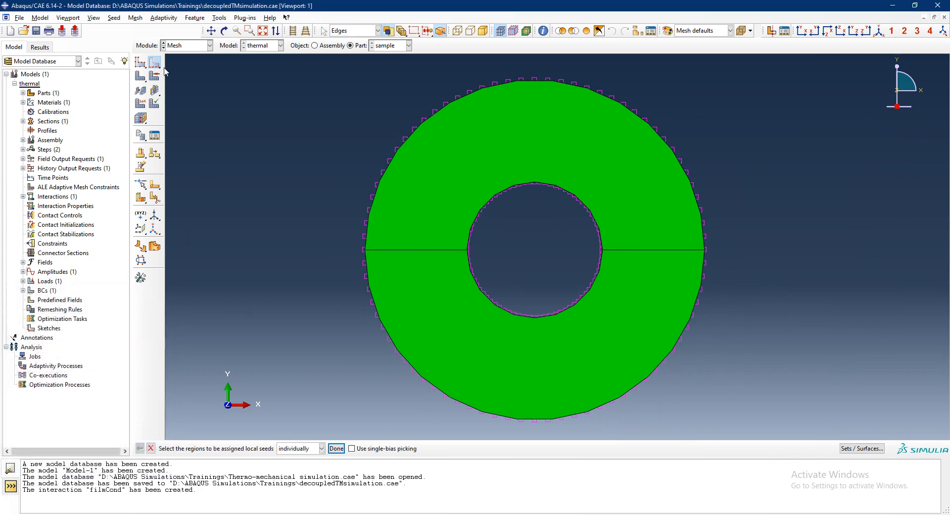
- Assign the linear Heat Transfer element type from the Standard library to both halves of the ring
left_click(141, 102)
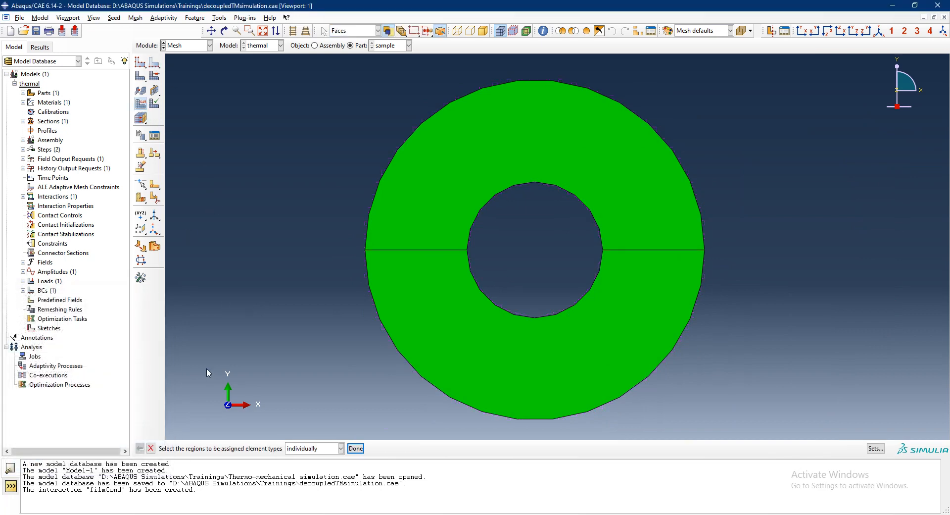
left_click_drag(310, 106, 479, 403)
middle_click(309, 328)
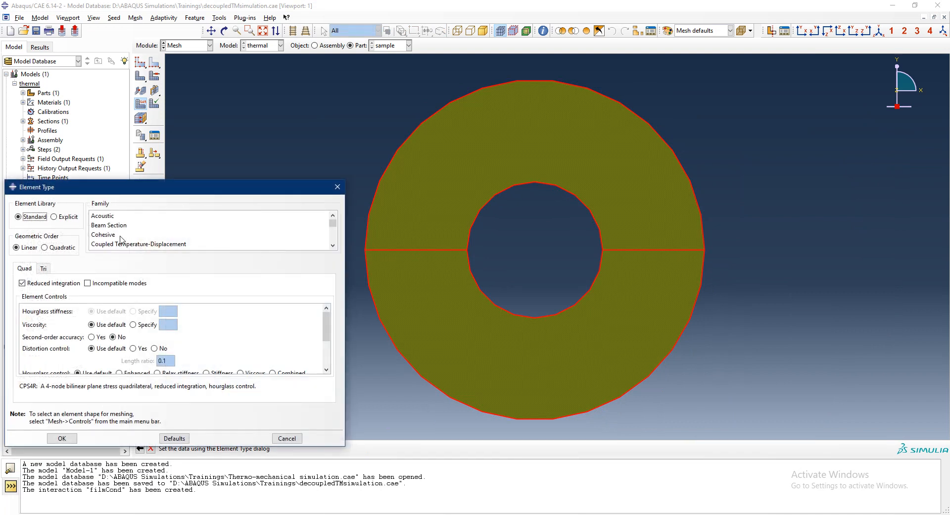
scroll(139, 236, "down", 2)
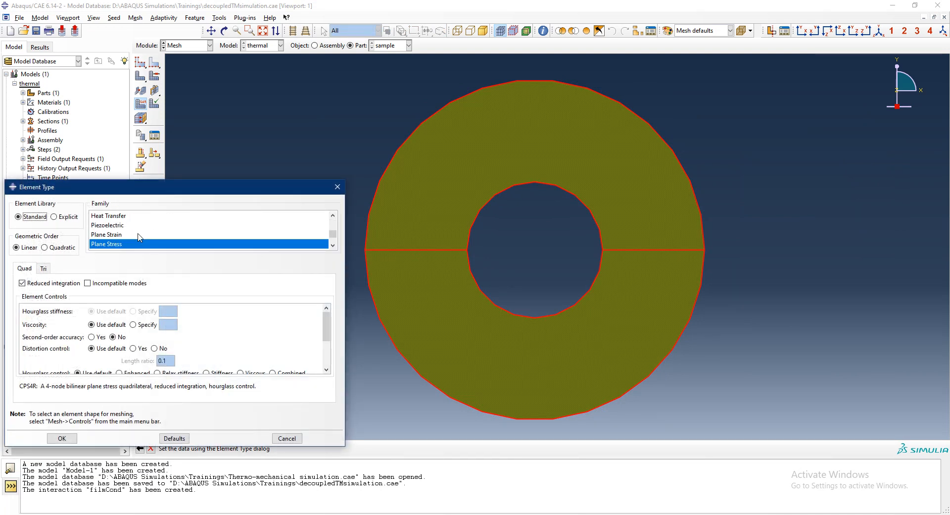
scroll(122, 244, "up", 1)
left_click(122, 244)
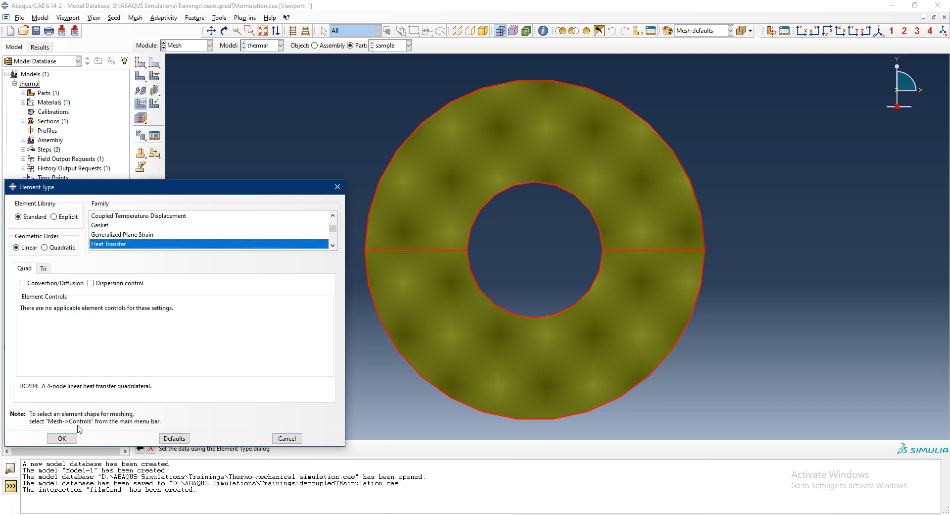
left_click(62, 438)
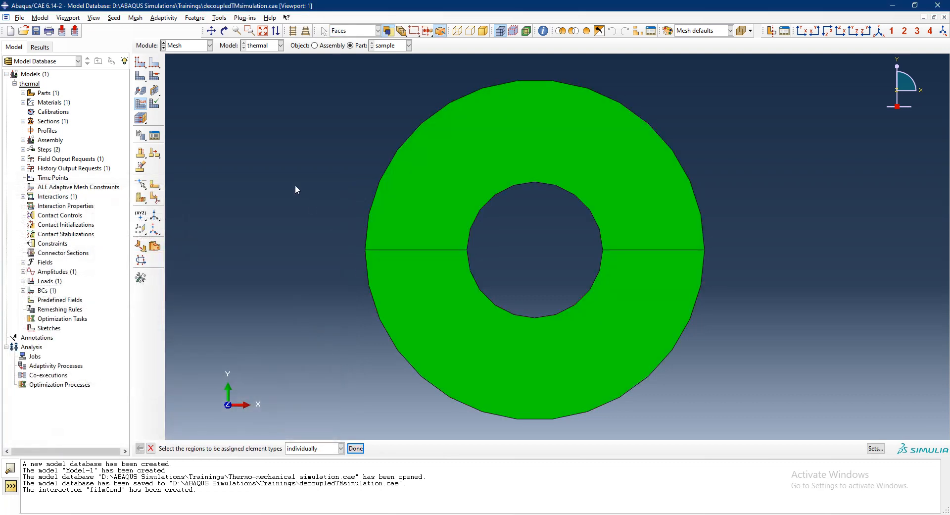
- Mesh the ring part and examine the element refinement around the hole
left_click(141, 75)
left_click(224, 449)
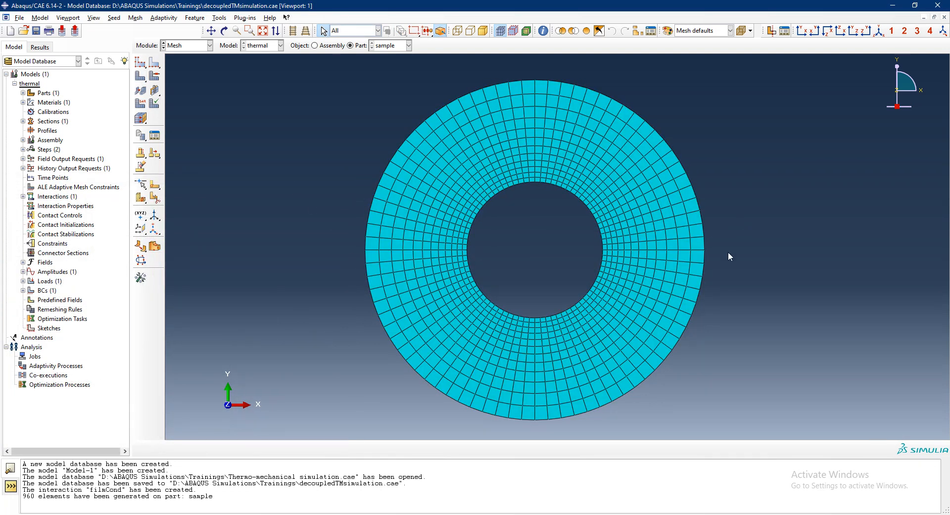
scroll(717, 248, "up", 5)
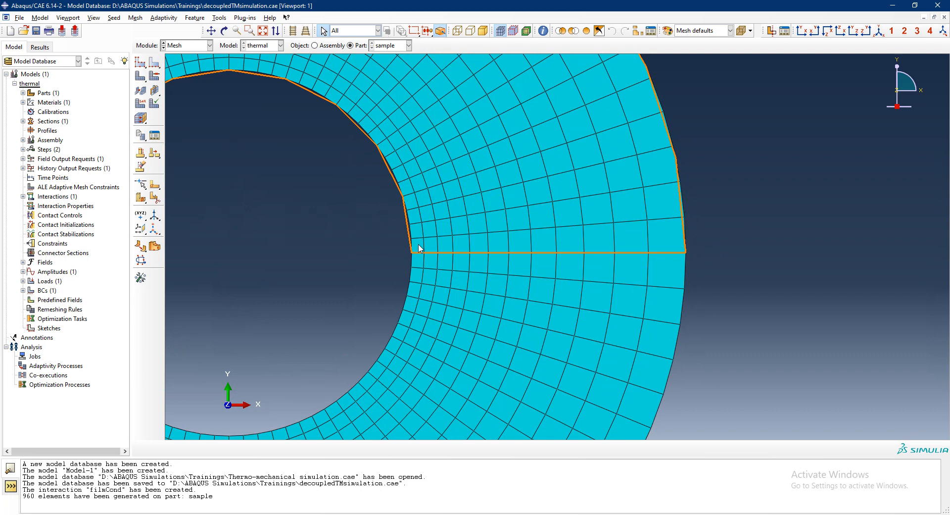
scroll(419, 249, "up", 2)
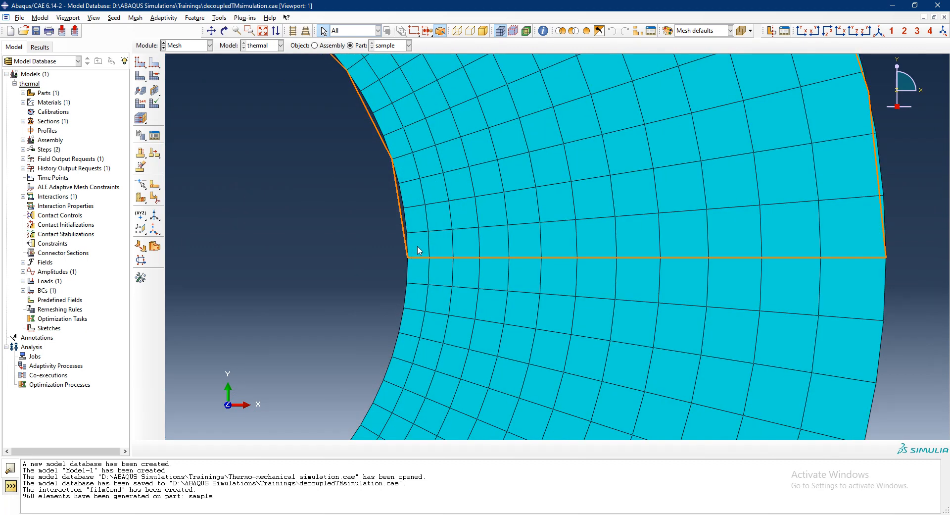
scroll(419, 249, "up", 2)
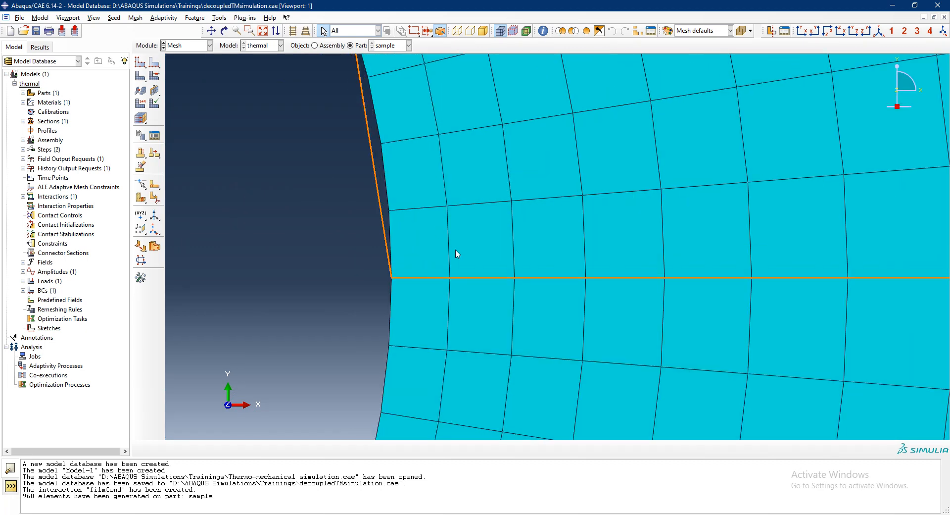
scroll(389, 228, "down", 3)
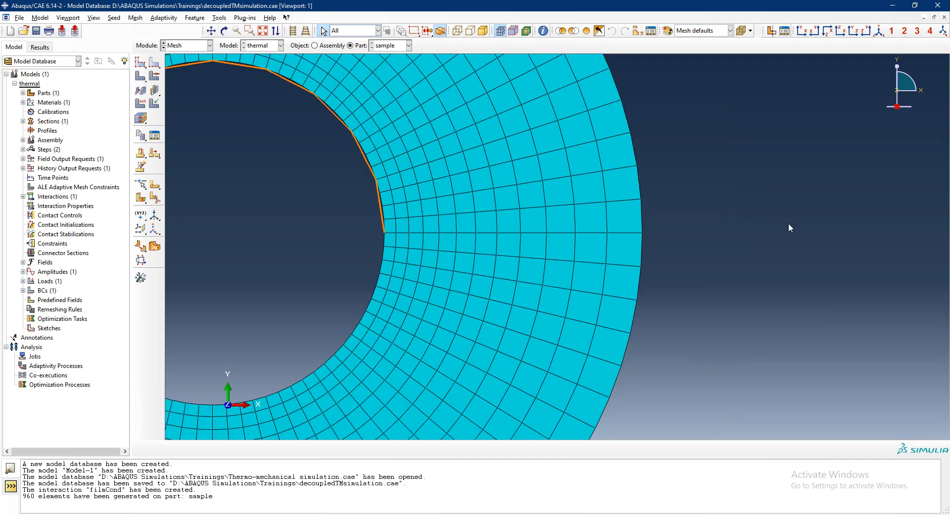
scroll(792, 225, "down", 3)
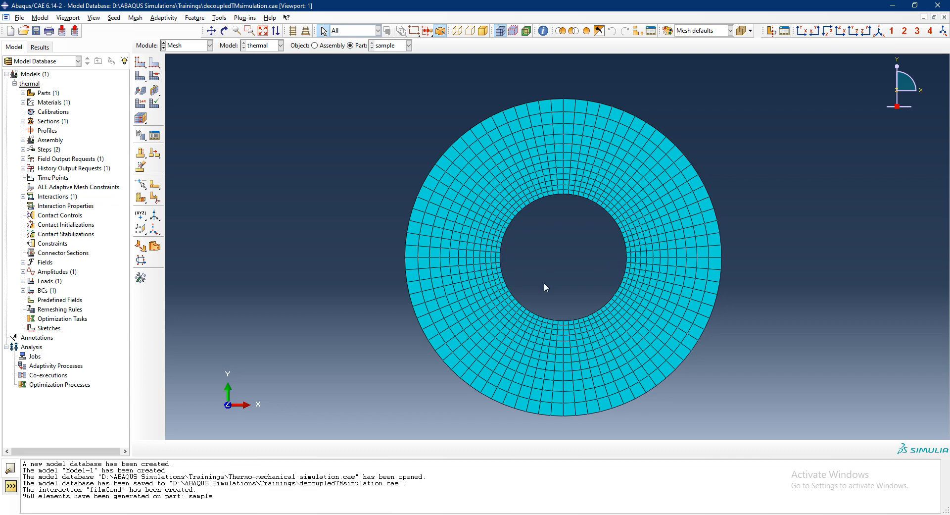
- Create a full-analysis job named thermal for the thermal model, using 2 processors
double_click(34, 356)
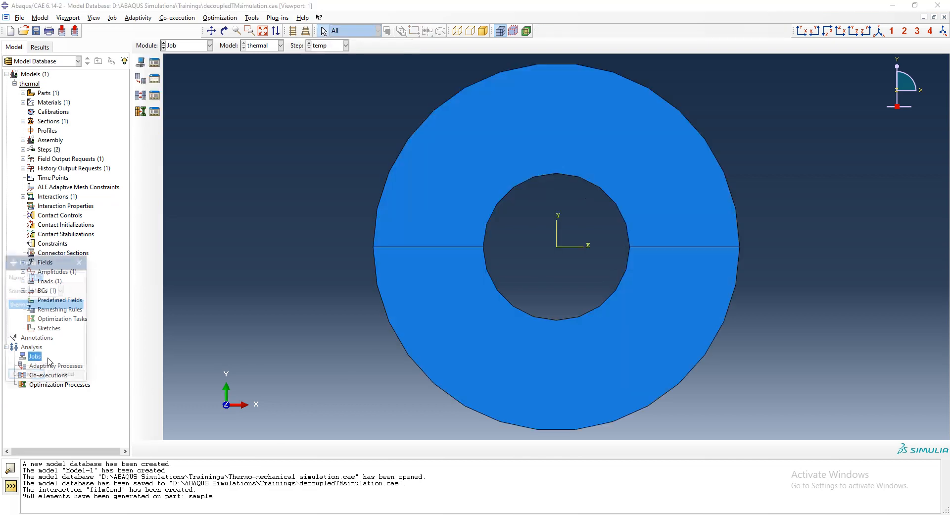
type("therm")
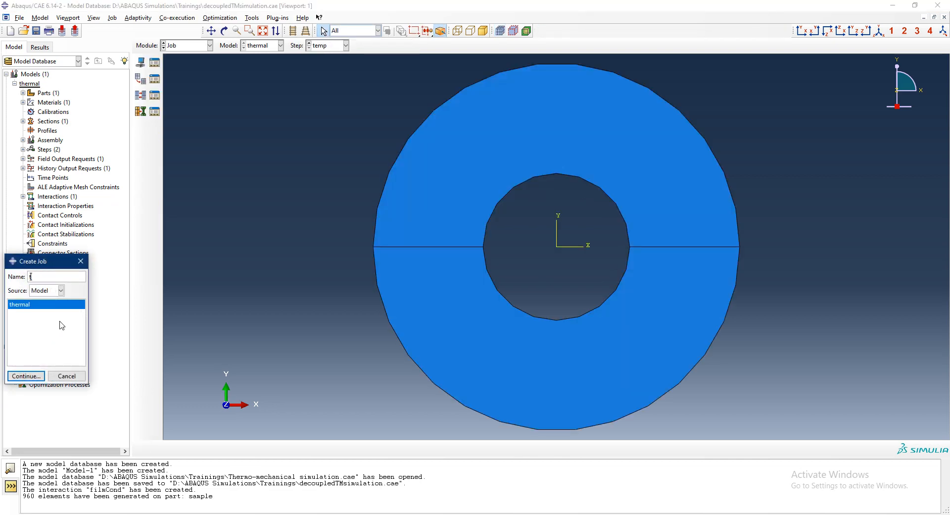
type("al")
key("Return")
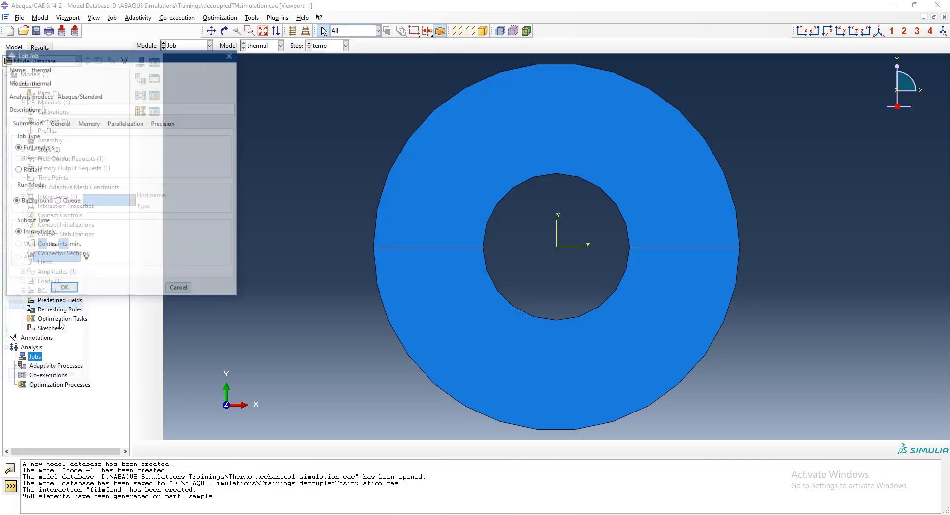
left_click(126, 122)
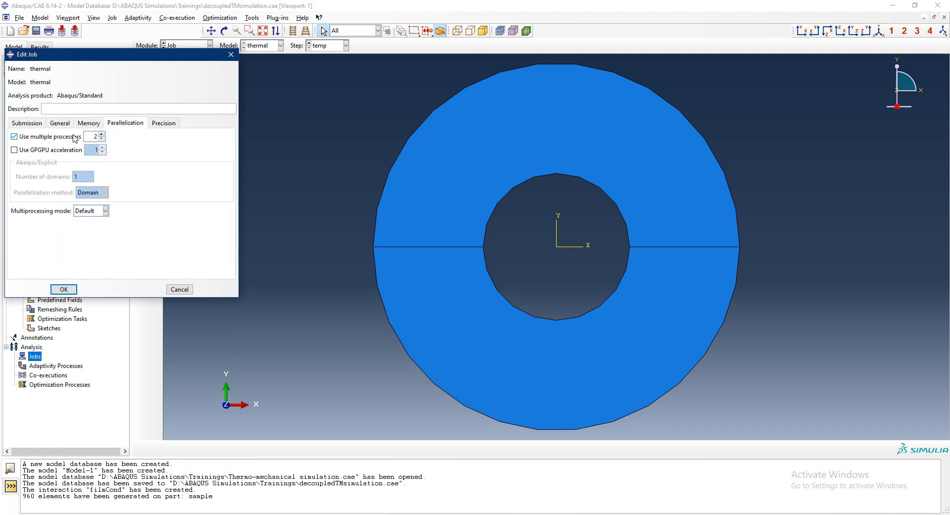
left_click(26, 123)
left_click(64, 290)
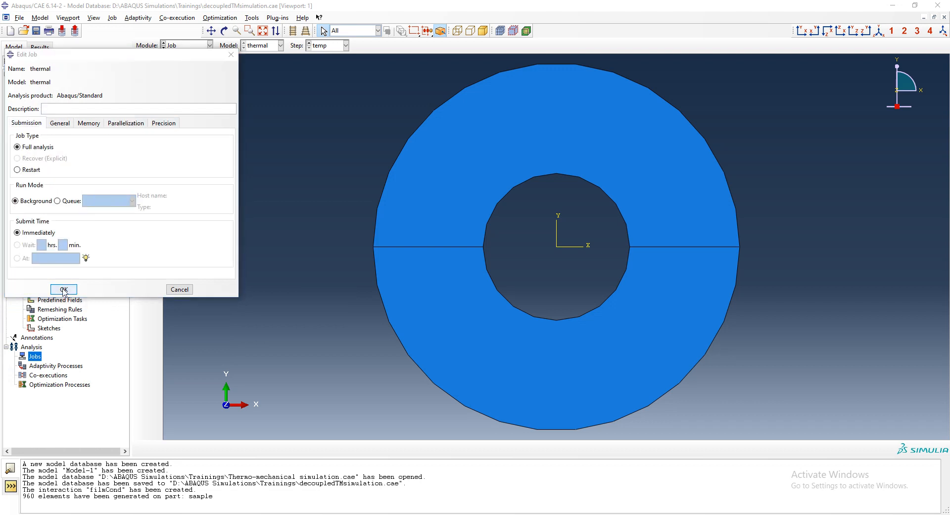
- Submit the thermal job for analysis and kill the run
left_click(42, 366)
right_click(42, 365)
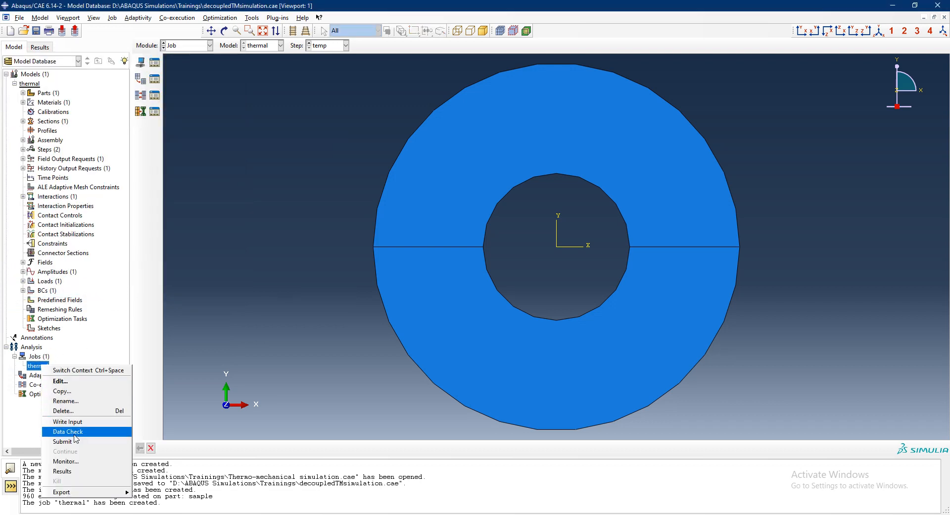
left_click(74, 442)
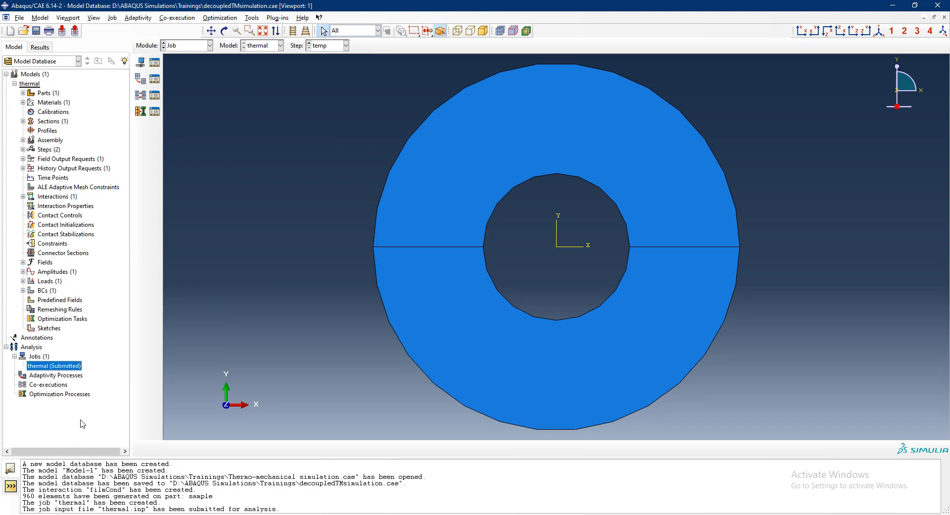
right_click(72, 366)
left_click(92, 480)
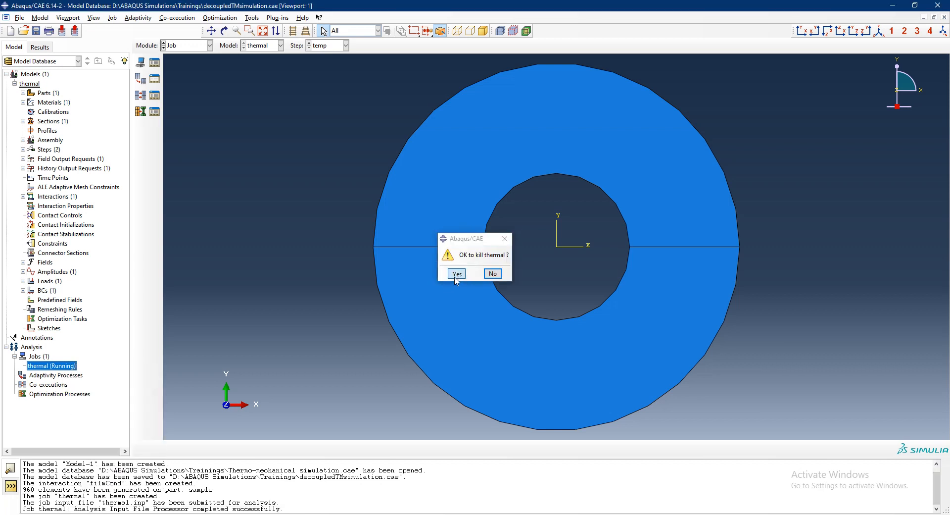
left_click(454, 273)
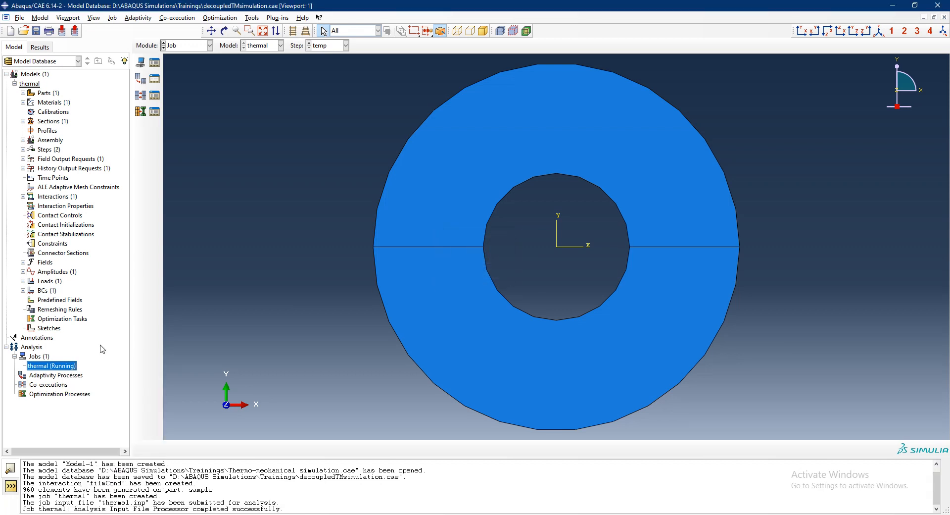
- Check the time data of the heatfluxAmp amplitude and set the temp step's time period to 0.025
left_click(23, 271)
left_click(55, 281)
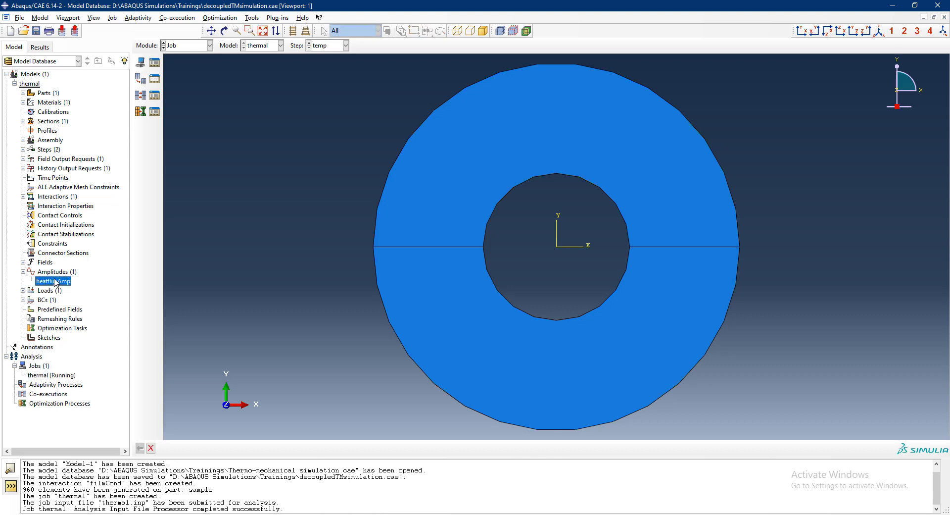
double_click(55, 281)
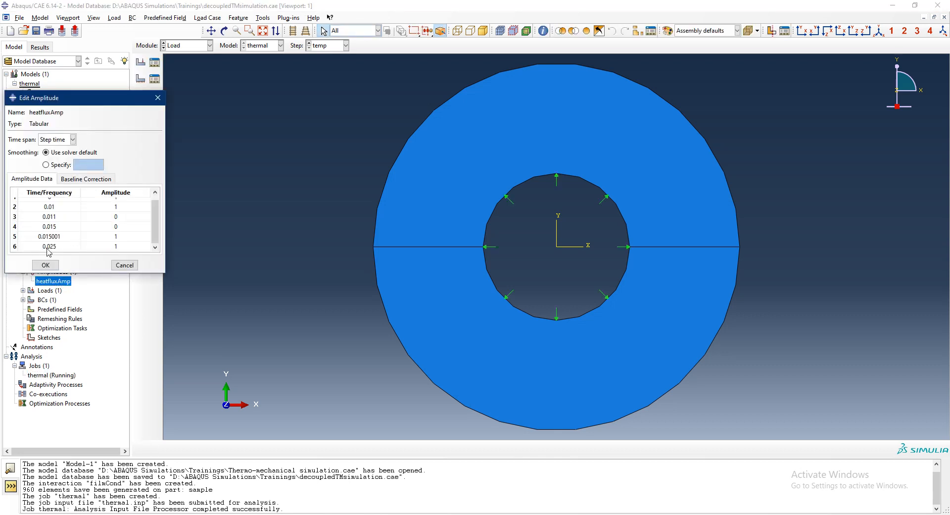
left_click(124, 264)
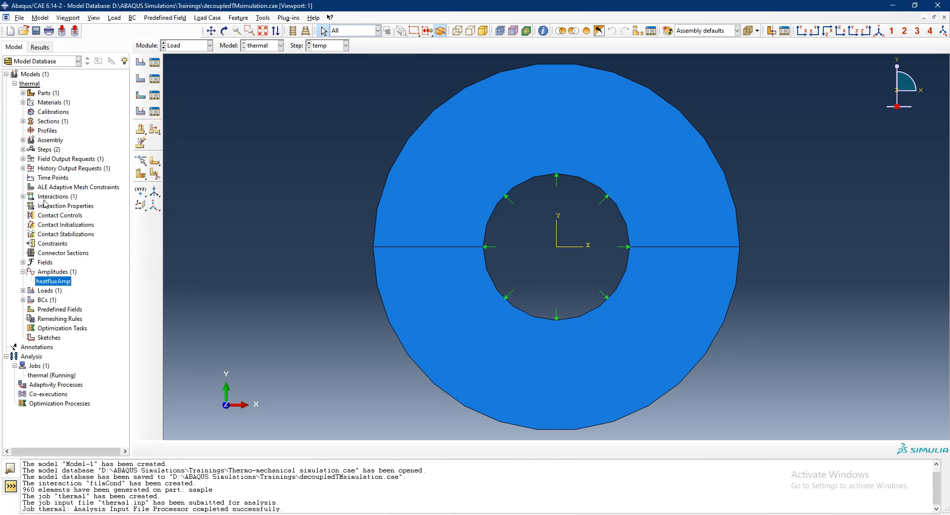
left_click(23, 149)
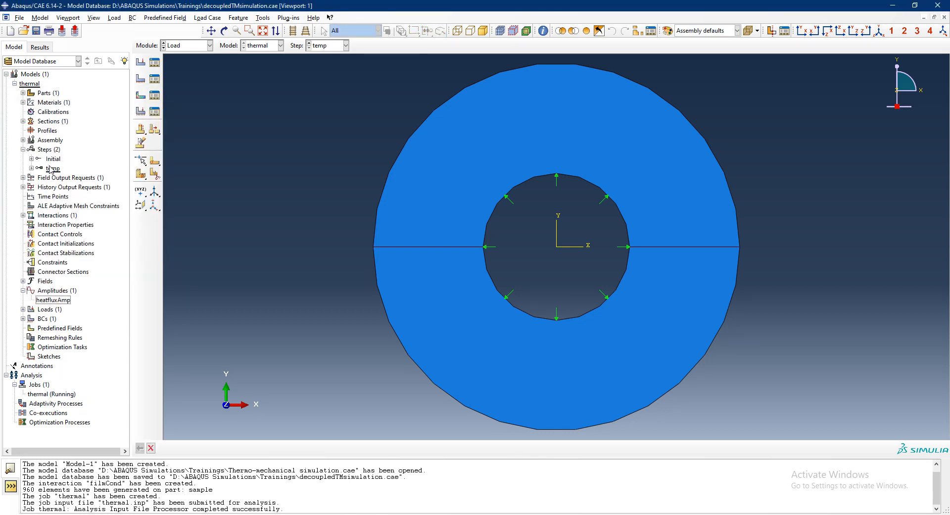
double_click(53, 168)
double_click(90, 188)
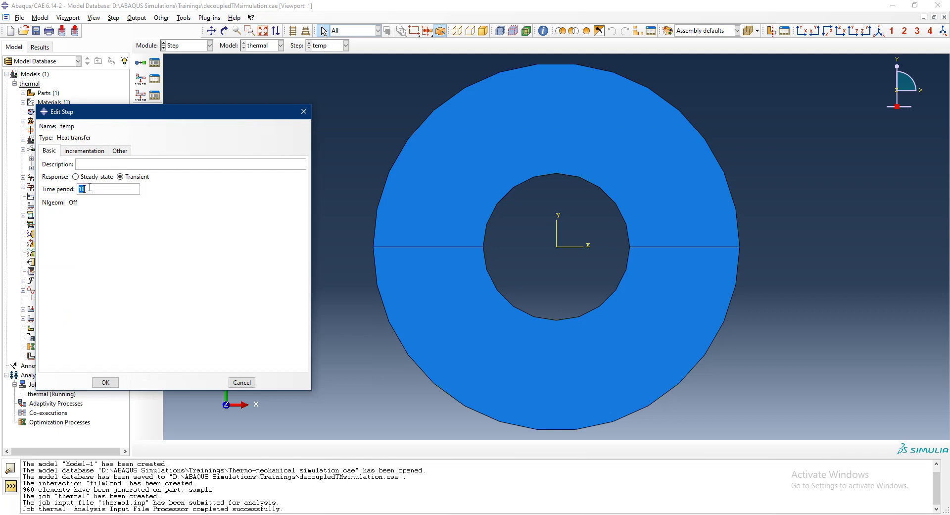
type("0.025")
left_click(84, 151)
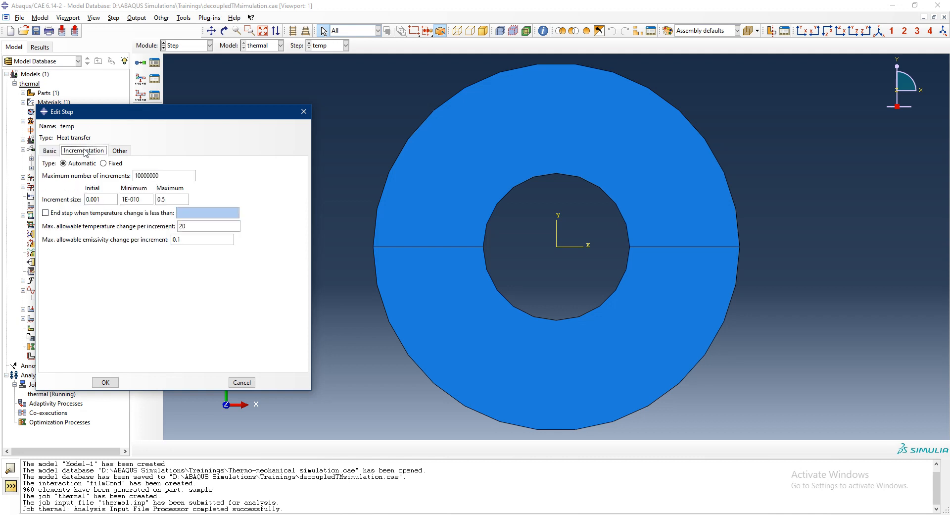
left_click(50, 150)
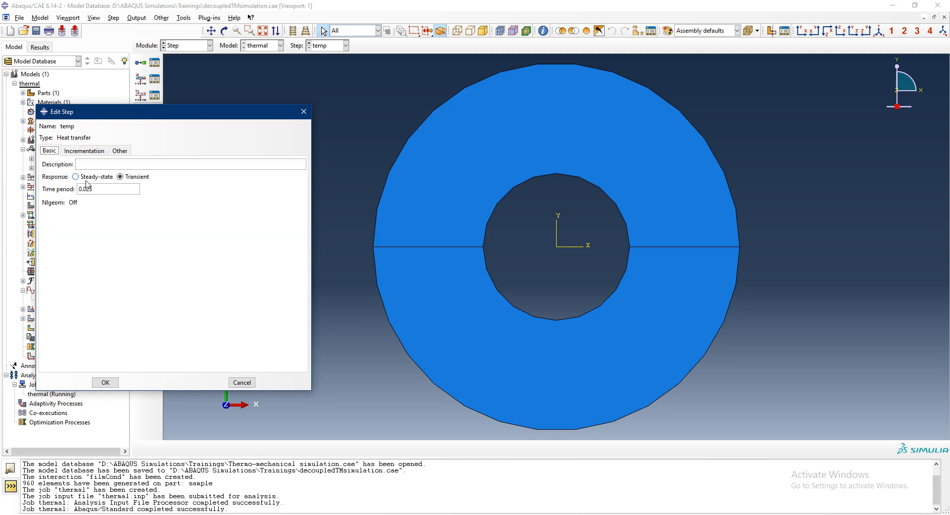
- Set the temp step's initial increment size to 1e-5 and its maximum increment size to 0.001
left_click(88, 151)
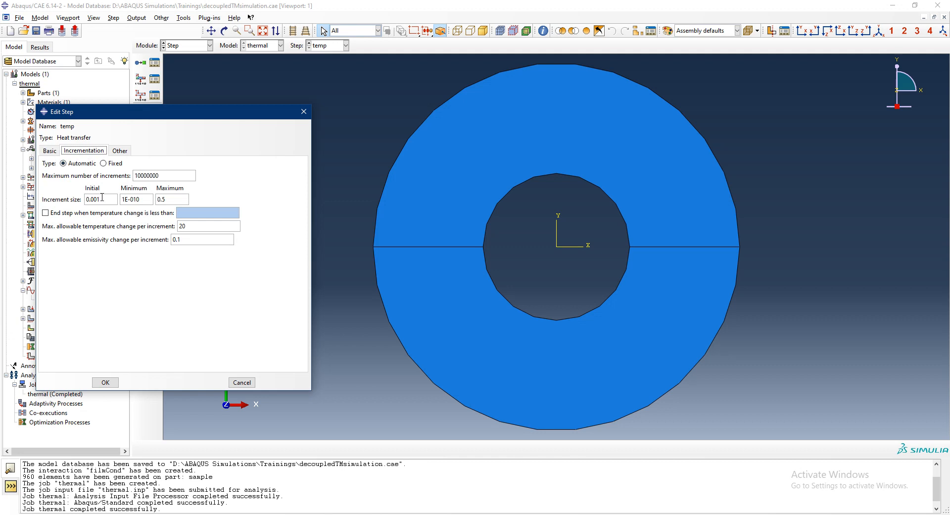
double_click(102, 199)
type("1e-5")
double_click(170, 200)
type("0.001")
left_click(105, 383)
- Resubmit the thermal job for analysis, overwriting its earlier job files, and monitor the run until it finishes
right_click(76, 393)
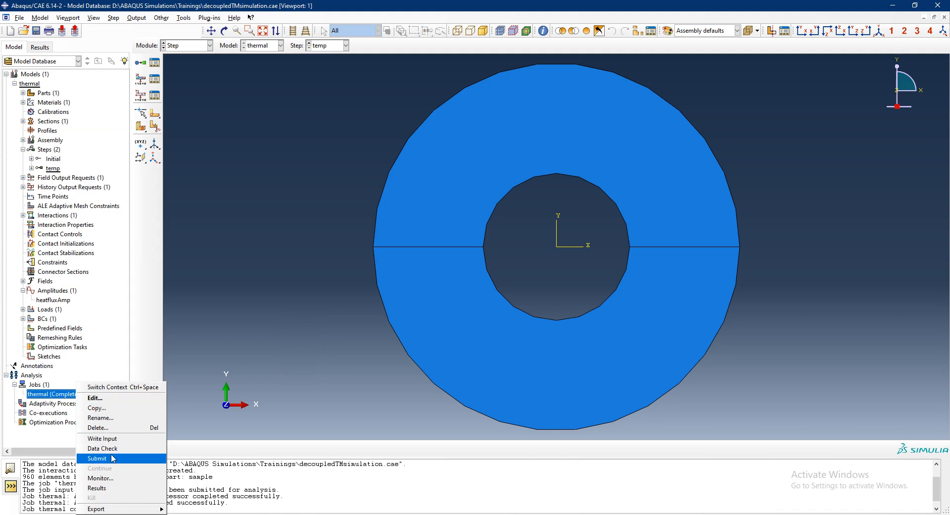
left_click(97, 458)
left_click(33, 98)
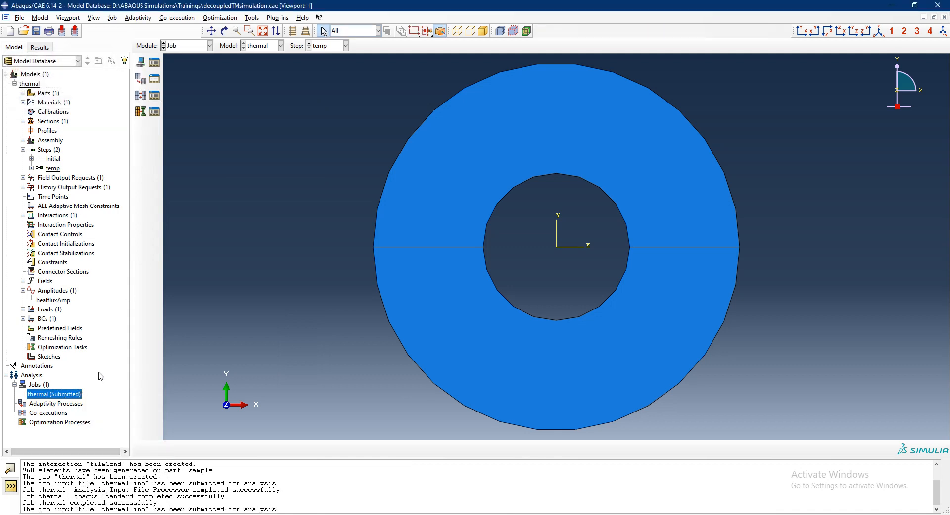
right_click(72, 399)
left_click(118, 478)
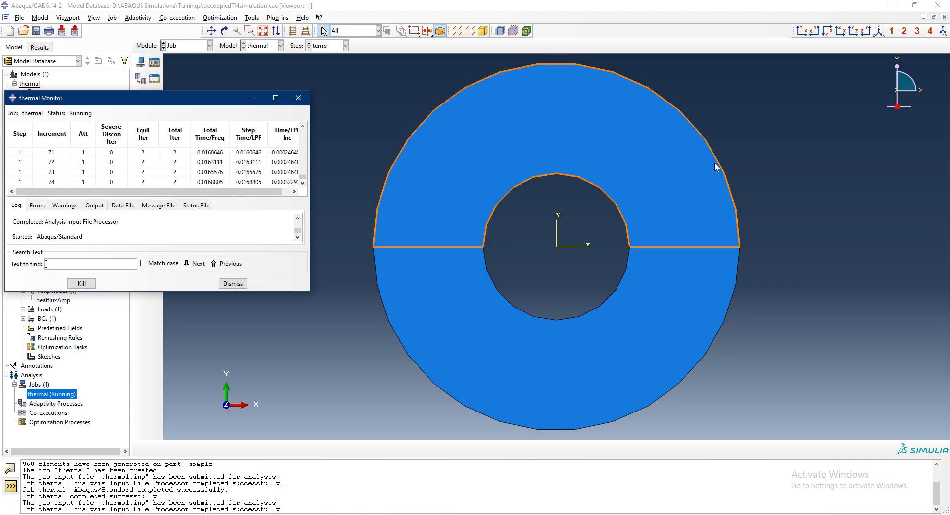
left_click(244, 284)
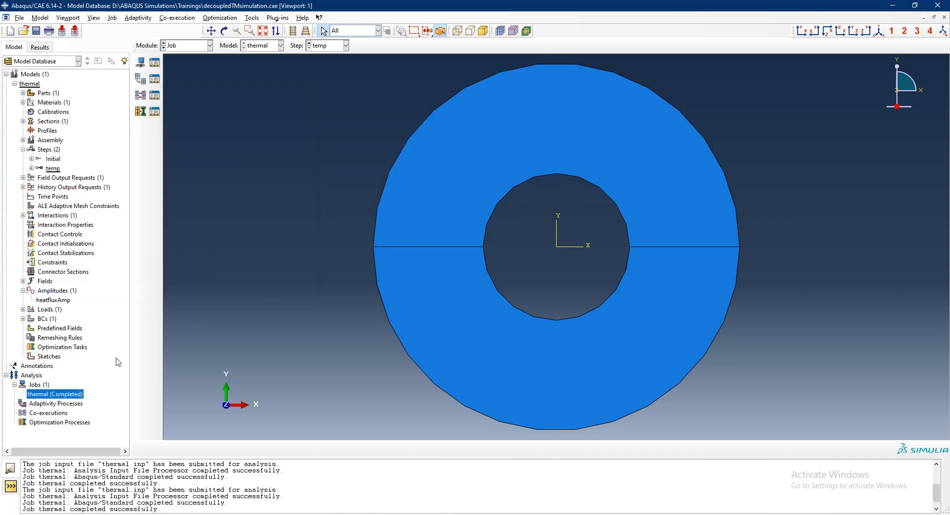
- Open the thermal job's results and plot the NT11 nodal temperature contours on the ring
right_click(69, 398)
left_click(87, 478)
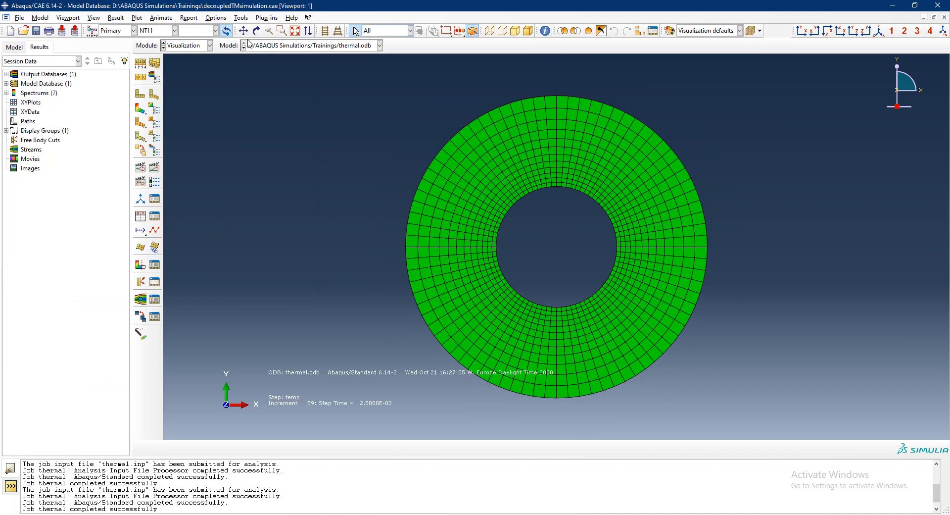
left_click(141, 108)
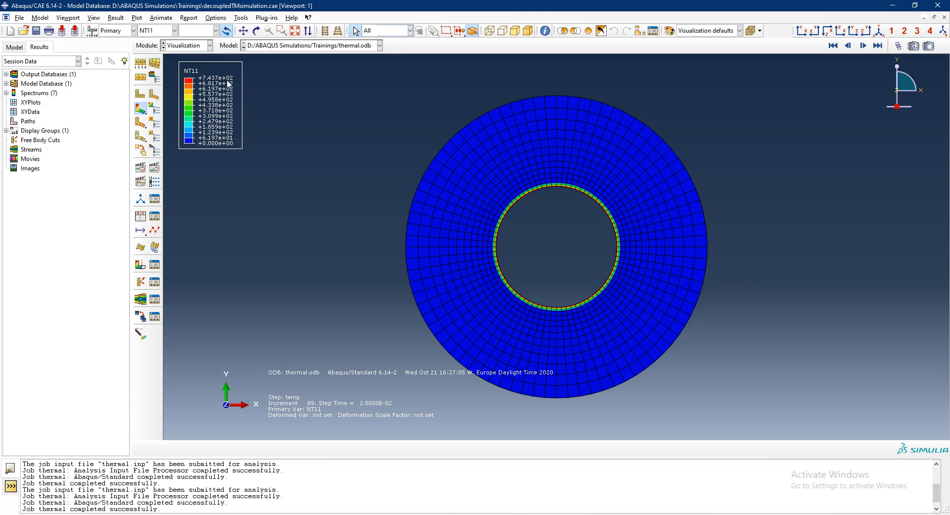
left_click(618, 249)
- Slow down the looping animation's frame rate and play the NT11 time history, examining the ring's inner edge up close
left_click(154, 181)
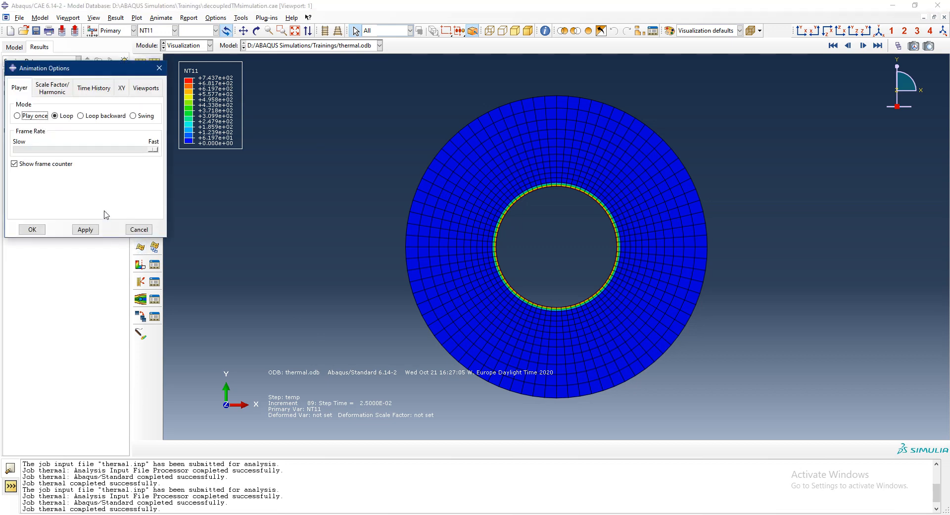
left_click_drag(151, 150, 61, 151)
left_click(85, 229)
left_click(33, 229)
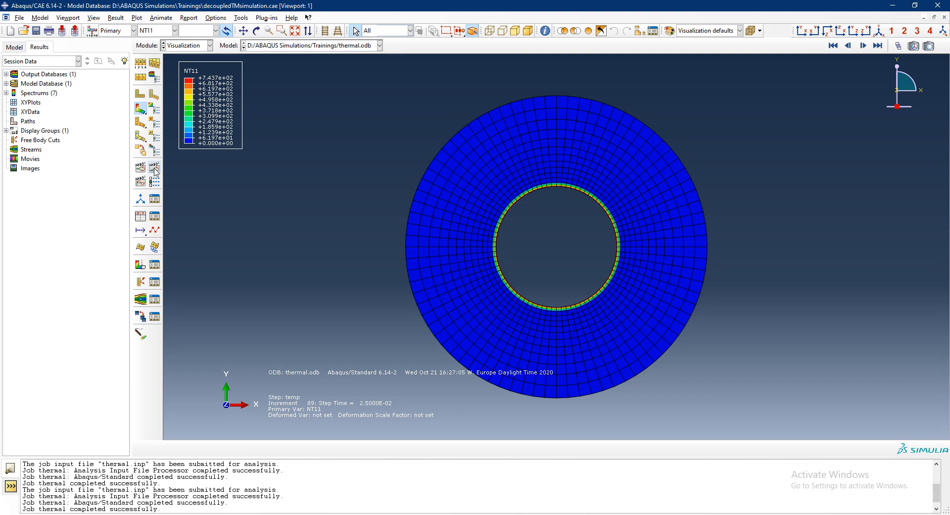
left_click(155, 170)
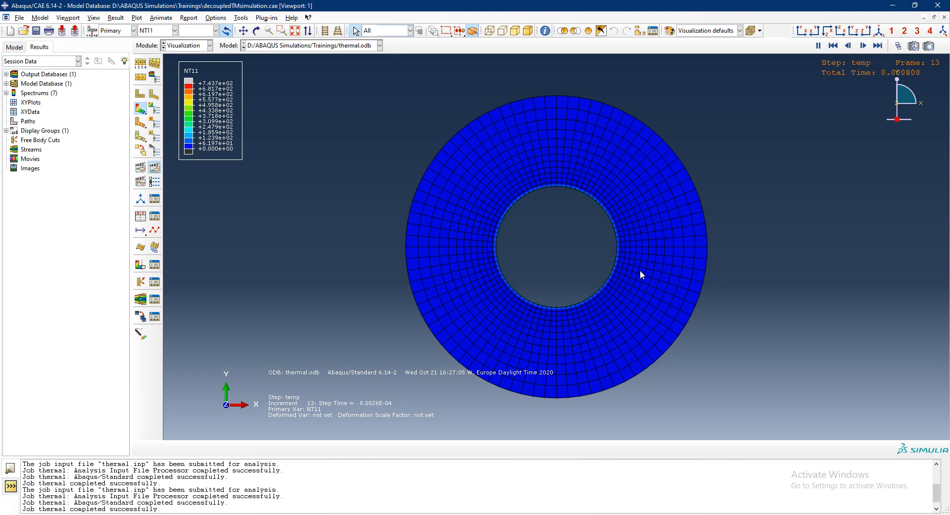
scroll(626, 264, "up", 5)
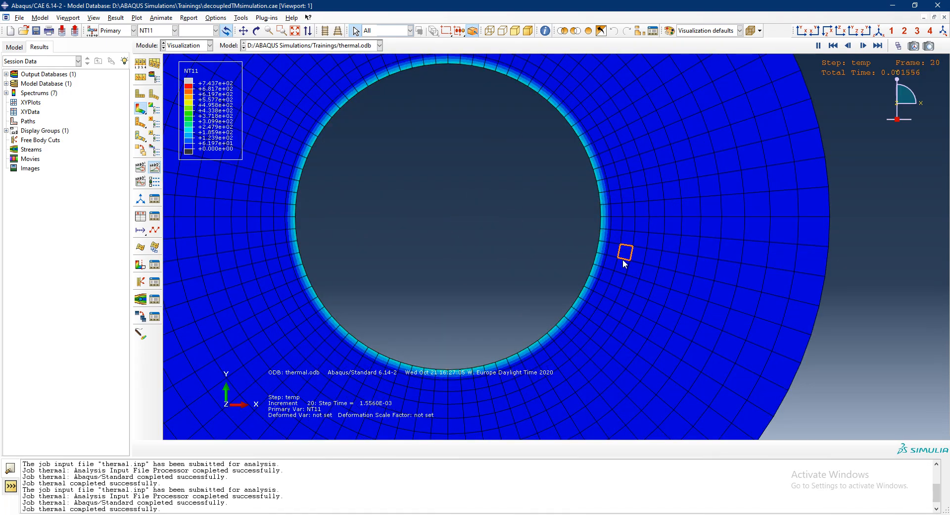
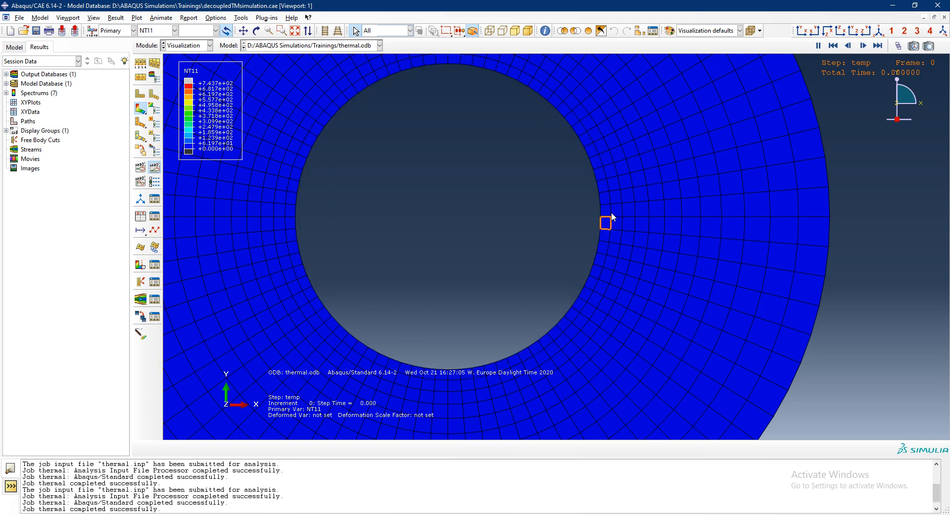
- Stop the animation and set up XY data from ODB field output for NT11 nodal temperature at the Unique Nodal position
left_click(156, 168)
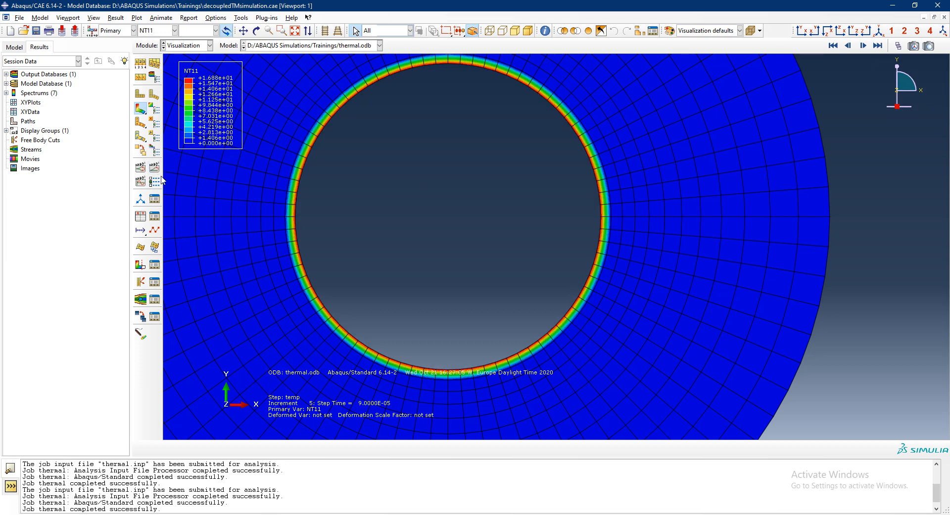
double_click(37, 116)
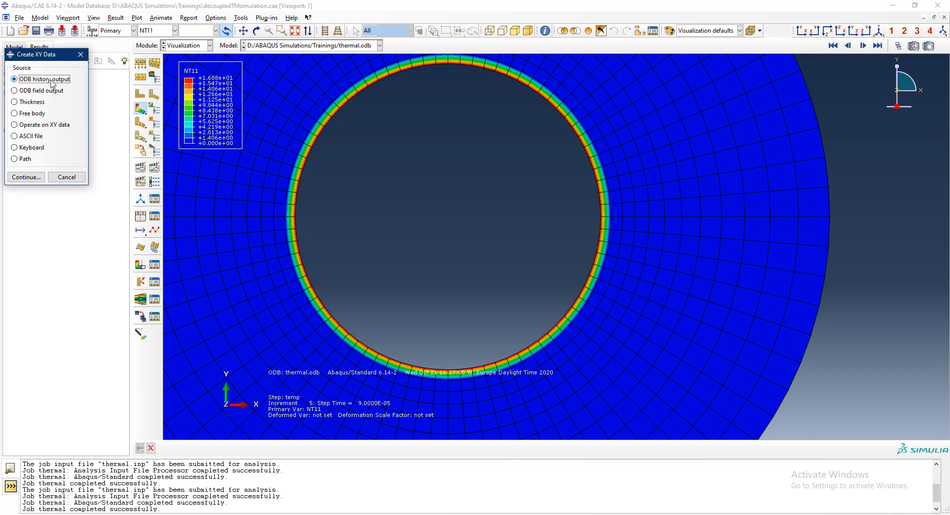
left_click(81, 55)
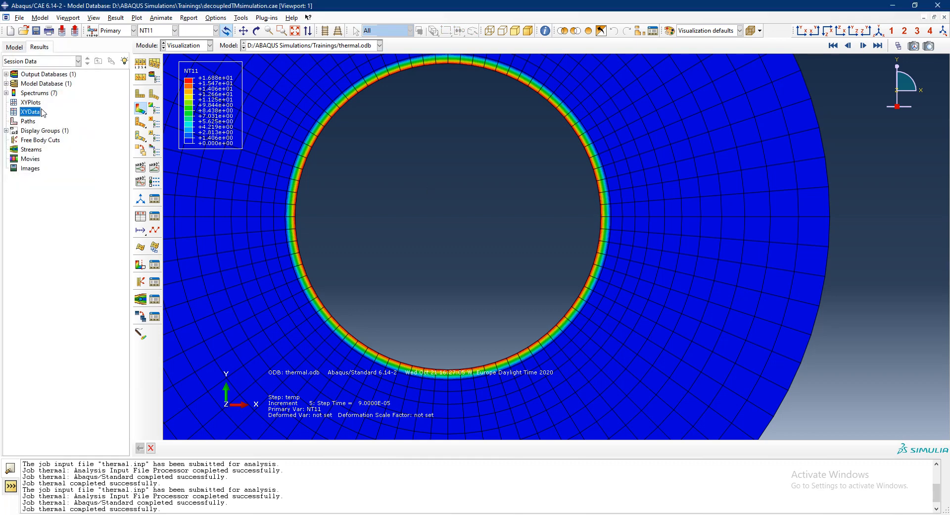
double_click(42, 117)
left_click(41, 90)
left_click(40, 181)
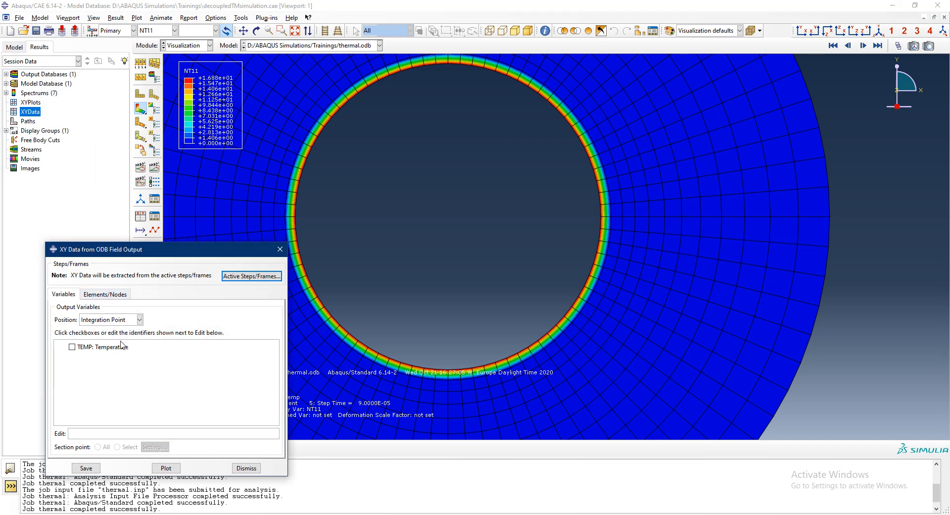
left_click(72, 347)
left_click(117, 323)
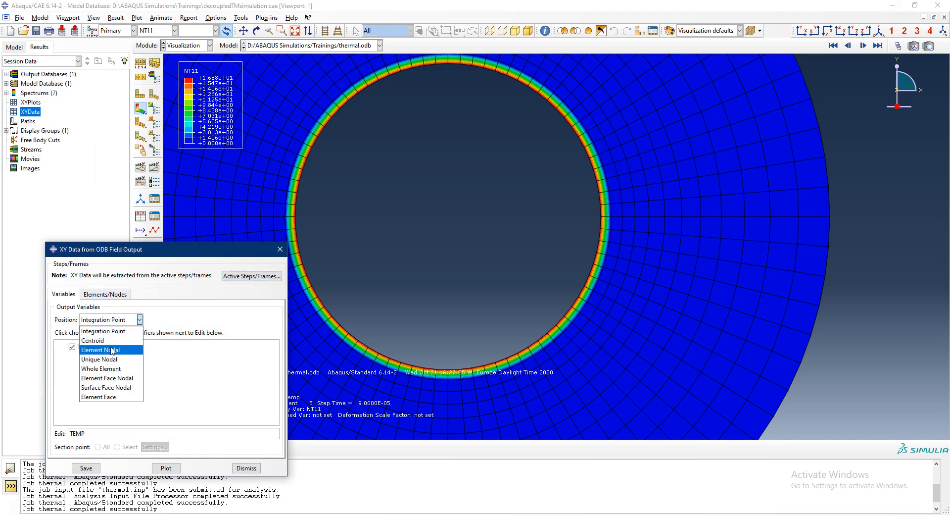
left_click(99, 359)
left_click(72, 359)
left_click(72, 347)
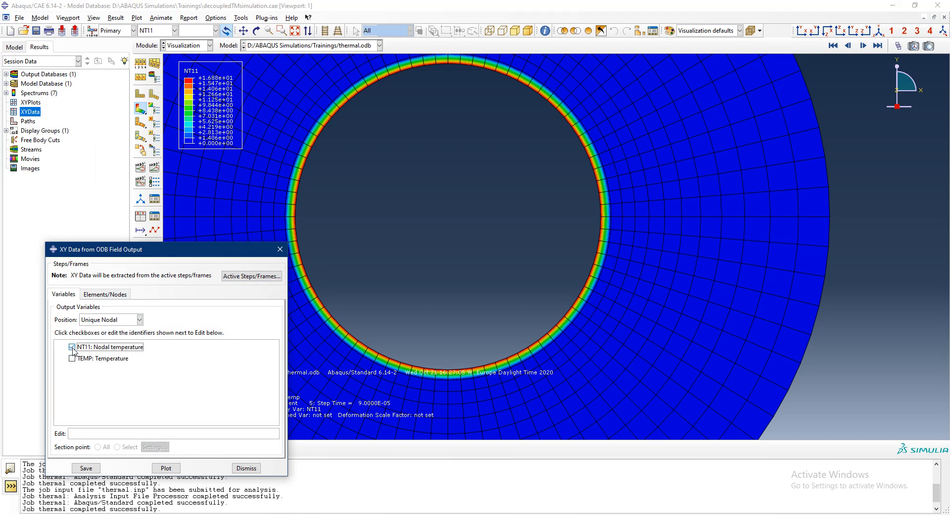
- Pick the node on the ring's inner edge at the horizontal axis and plot its NT11 temperature over time
left_click(106, 294)
left_click(144, 321)
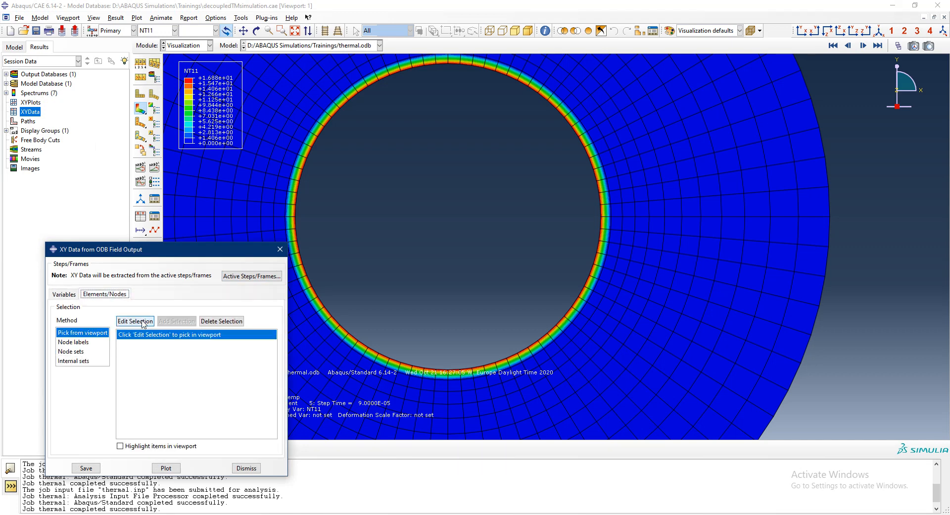
left_click(599, 218)
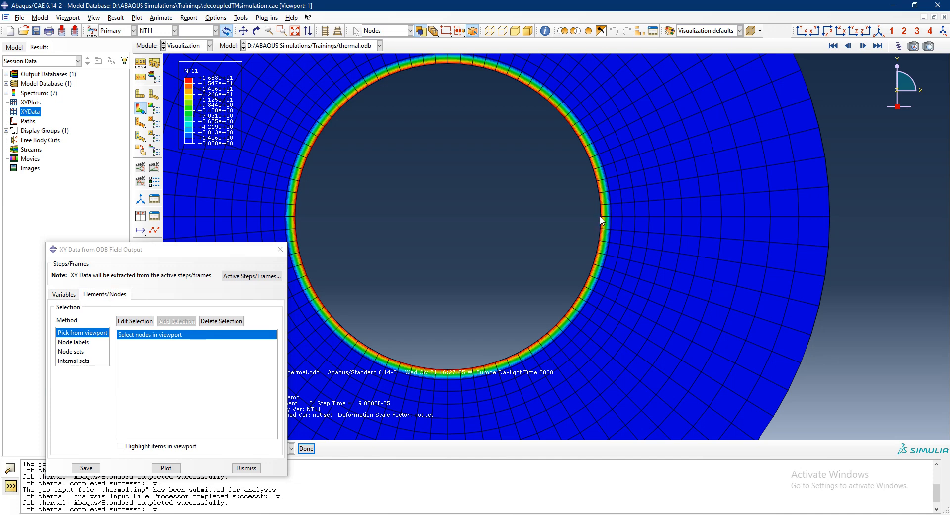
left_click(306, 448)
left_click(166, 468)
left_click(247, 467)
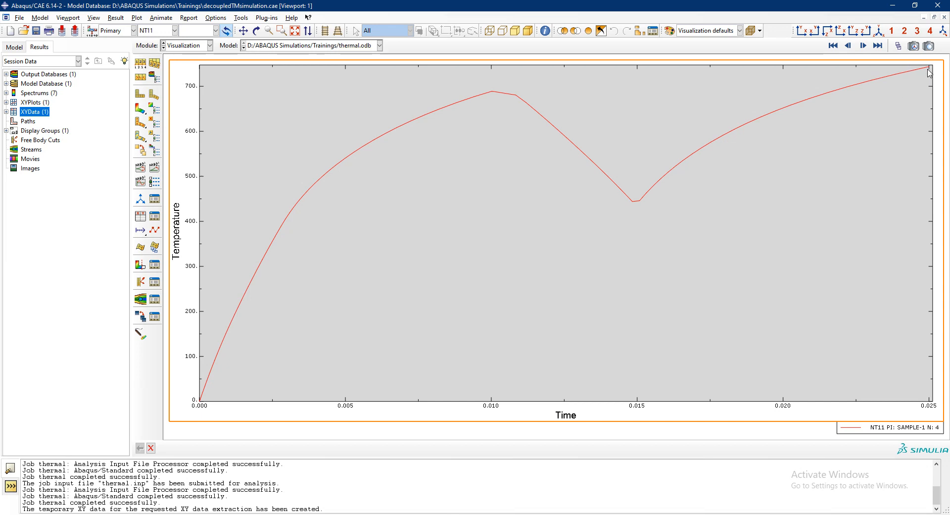
- Return to the NT11 contour plot and review the increment history in the thermal job's monitor
left_click(141, 109)
left_click(14, 47)
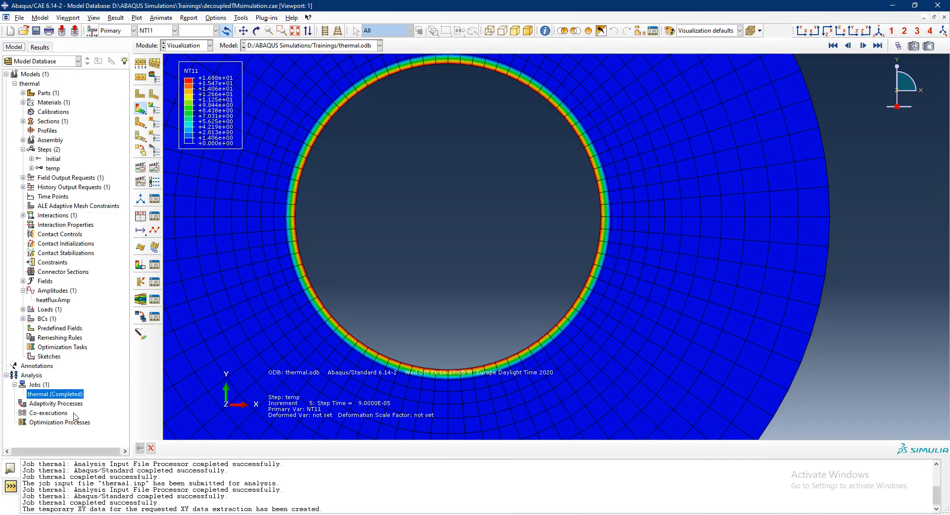
right_click(68, 394)
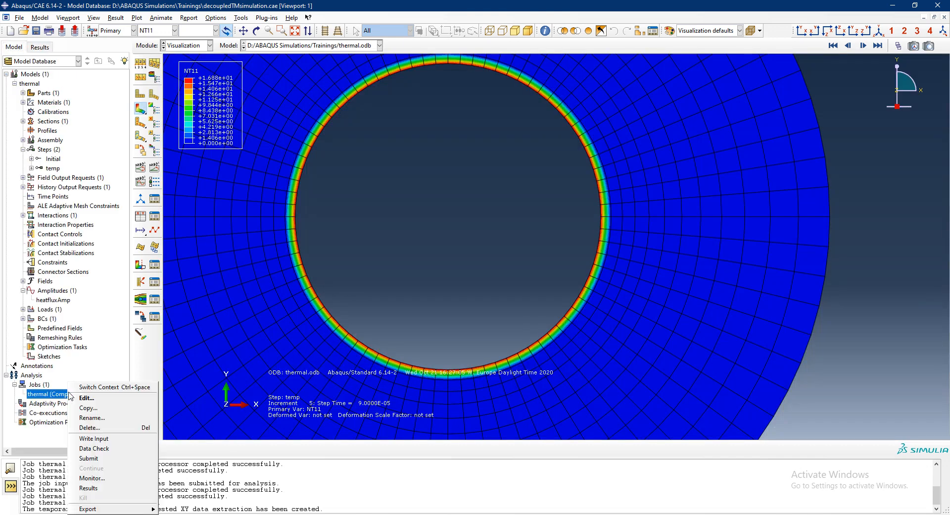
left_click(94, 478)
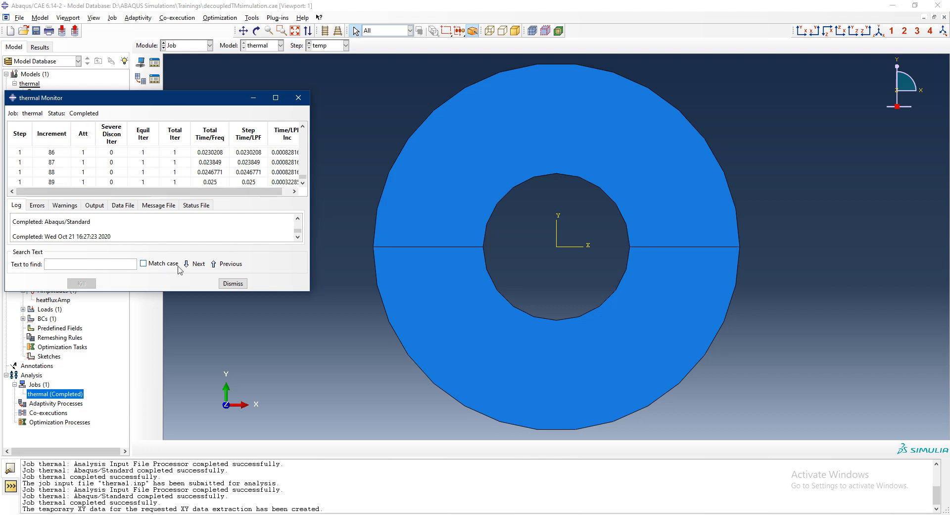
left_click(229, 284)
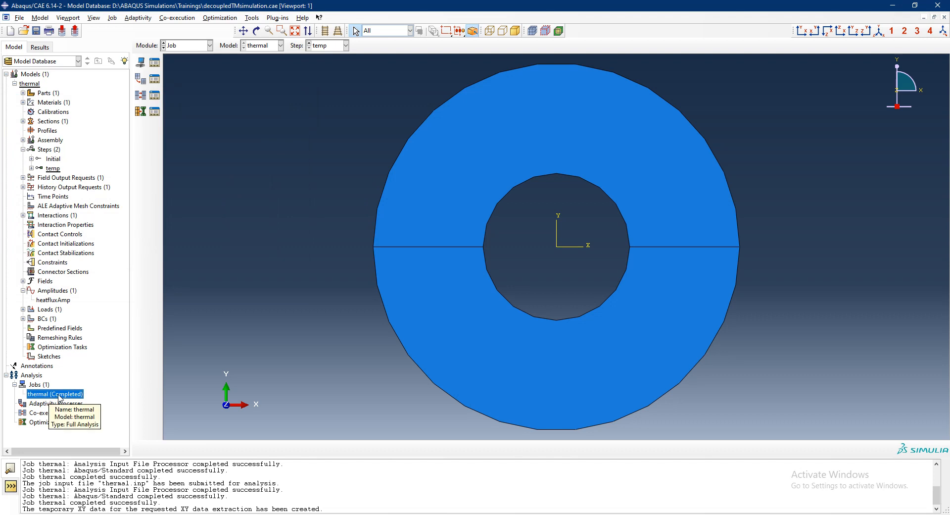
- Copy the thermal model to a new model named mechanical
left_click(14, 83)
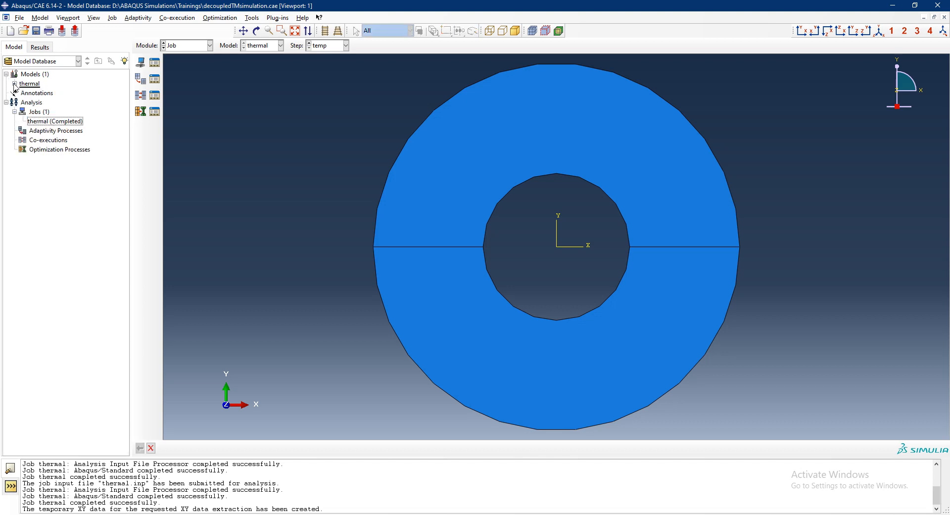
right_click(30, 83)
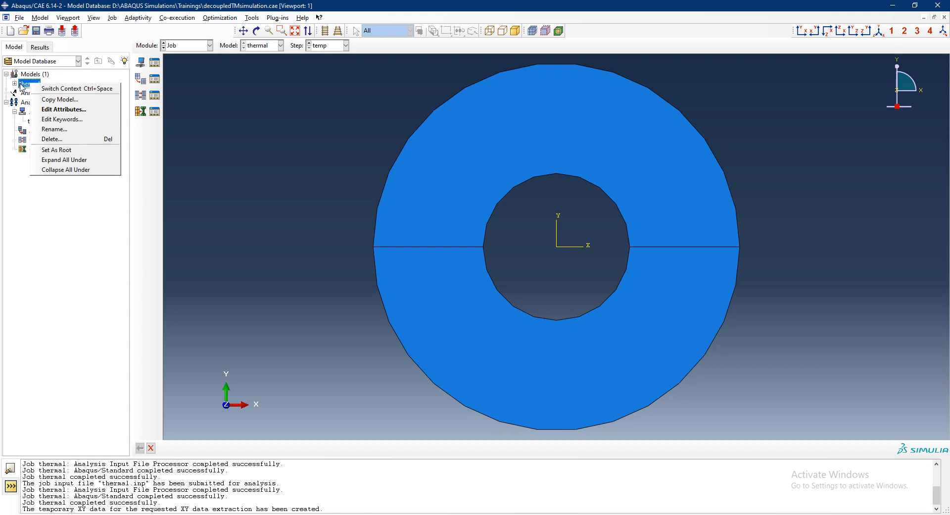
left_click(50, 100)
left_click(60, 225)
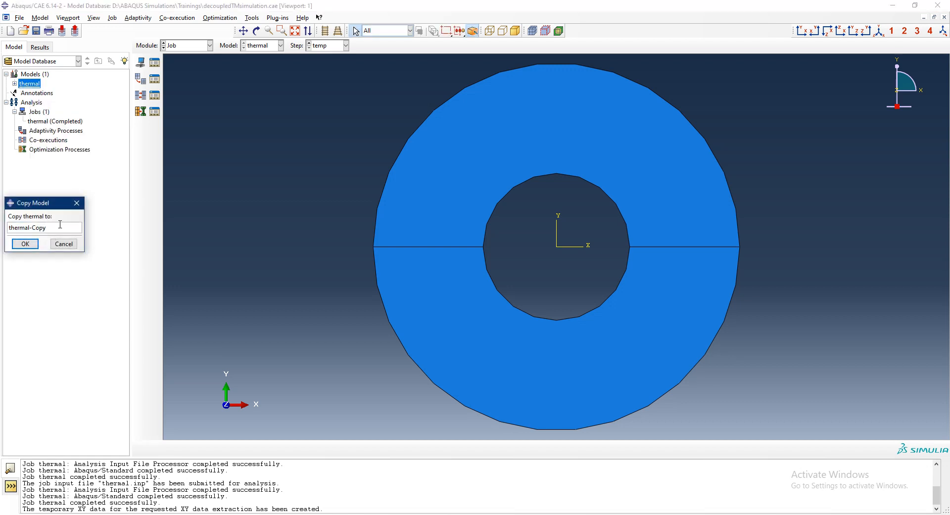
key("BackSpace")
key("BackSpace")
key("BackSpace")
key("BackSpace")
key("BackSpace")
key("BackSpace")
key("BackSpace")
key("BackSpace")
key("BackSpace")
key("BackSpace")
key("BackSpace")
key("BackSpace")
type("mechanical")
key("Return")
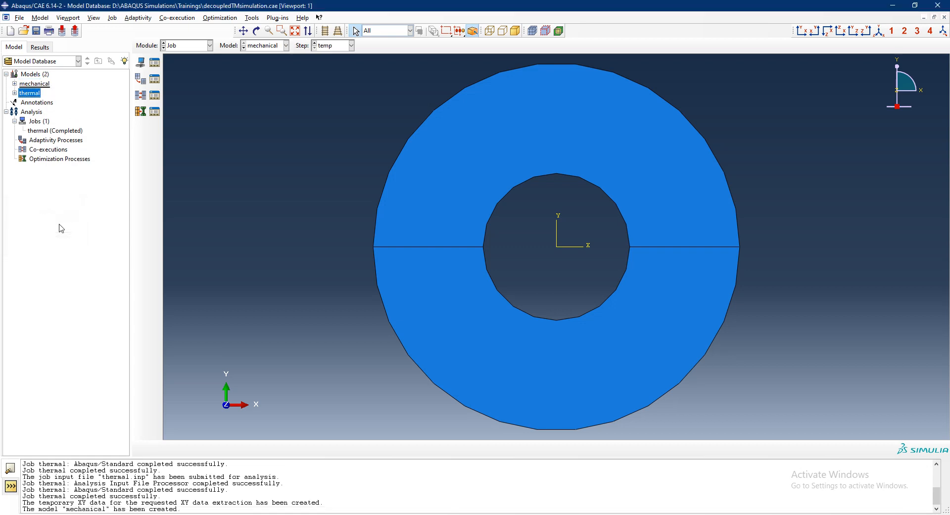
- Replace the mechanical model's temp heat transfer step with a Static, General procedure
left_click(15, 84)
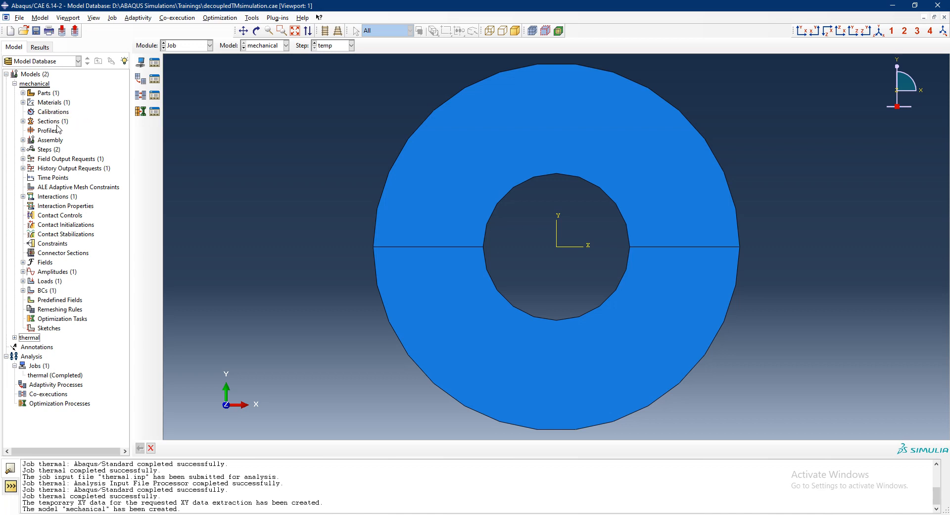
left_click(23, 149)
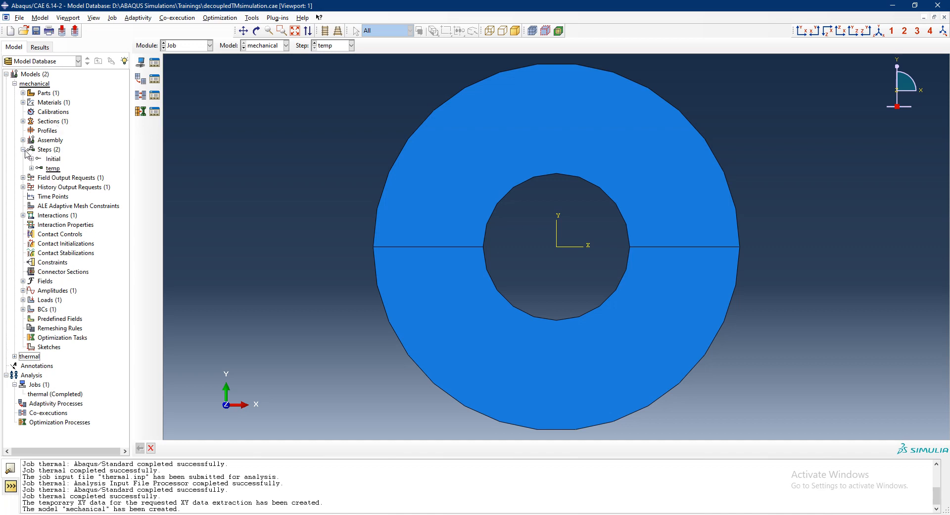
left_click(52, 168)
right_click(51, 173)
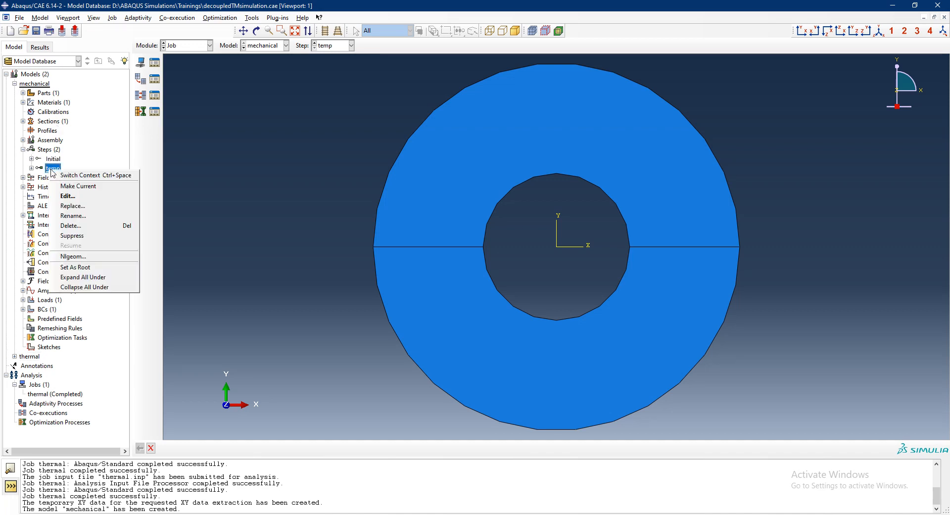
left_click(87, 208)
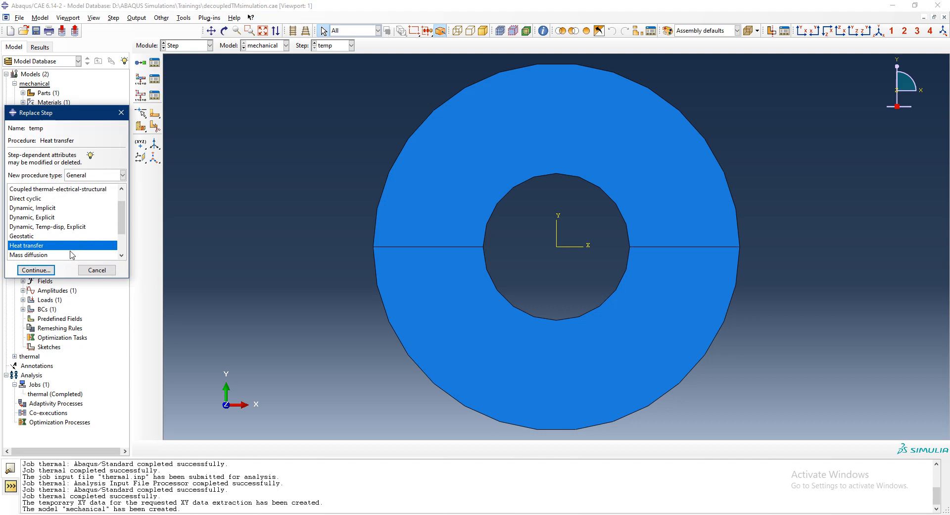
scroll(53, 257, "up", 1)
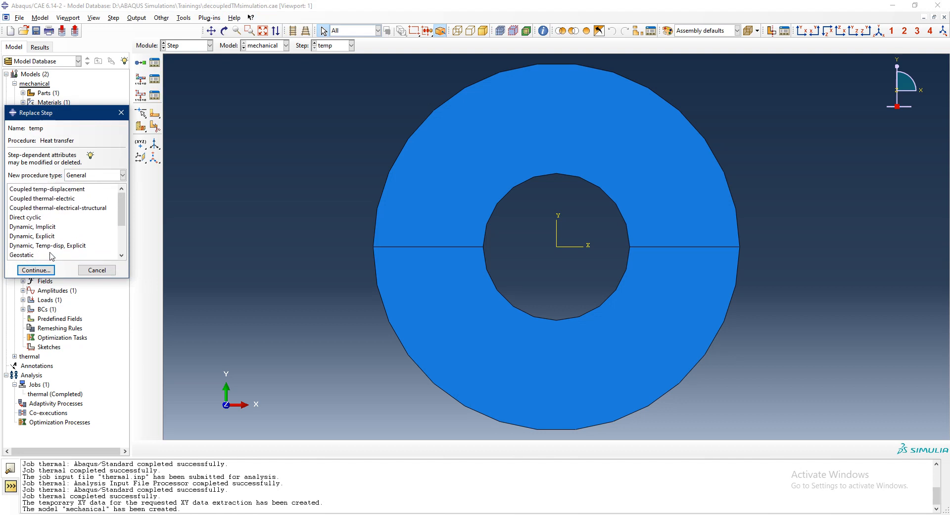
scroll(52, 256, "down", 2)
left_click(47, 235)
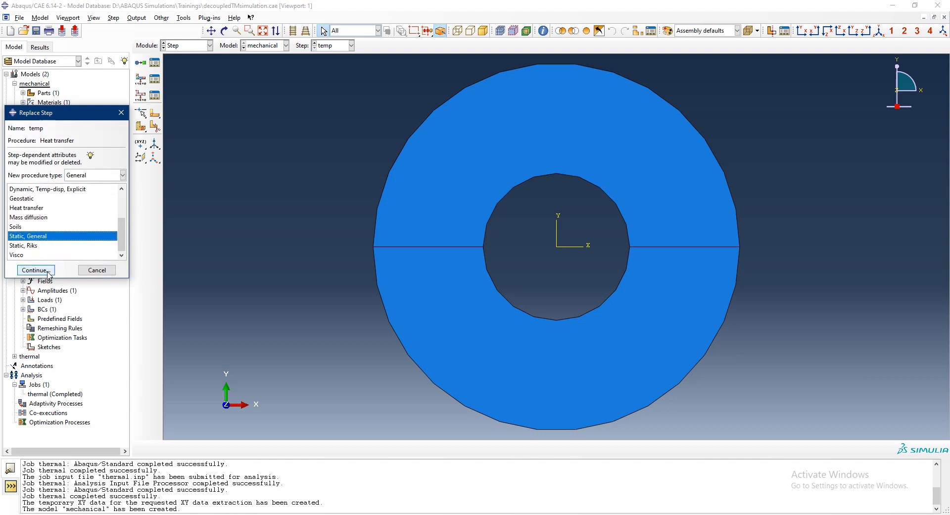
left_click(48, 270)
- Turn on Nlgeom for the static temp step and set its time period to 0.025
left_click(74, 203)
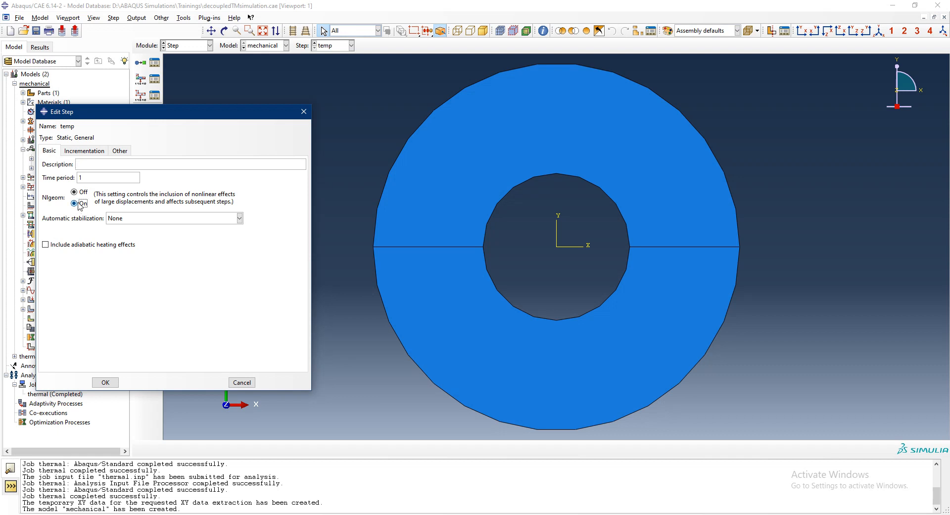
double_click(93, 179)
type("0.025")
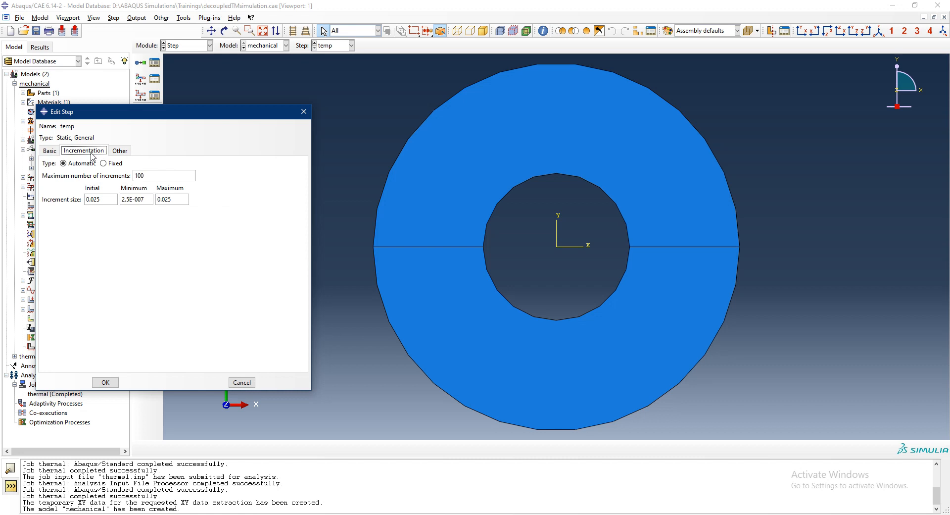
- Set the temp step's maximum number of increments to 1000000, with initial, minimum and maximum increment sizes of 1e-5, 1e-15 and 0.001
left_click(151, 177)
type("0000")
double_click(110, 198)
type("1e-5")
triple_click(147, 199)
type("1")
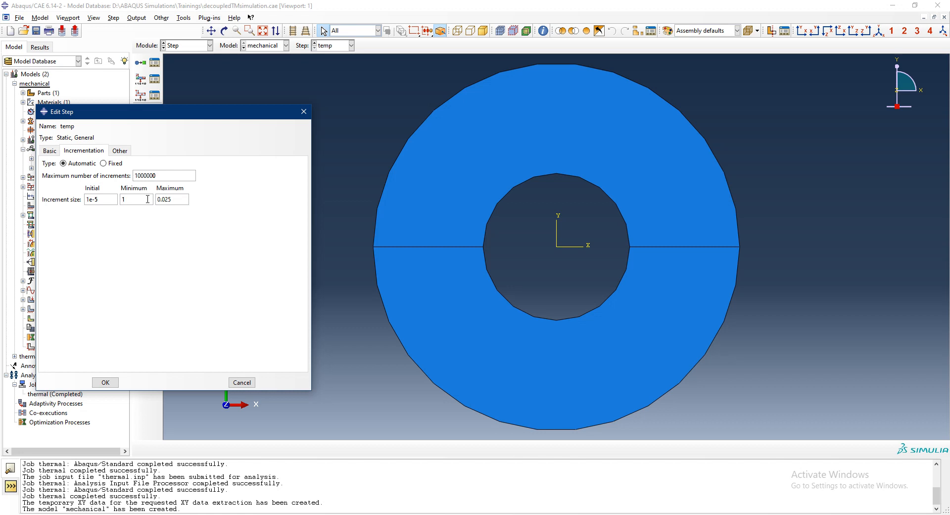
type("e-15")
triple_click(179, 198)
type("0.001")
left_click(105, 383)
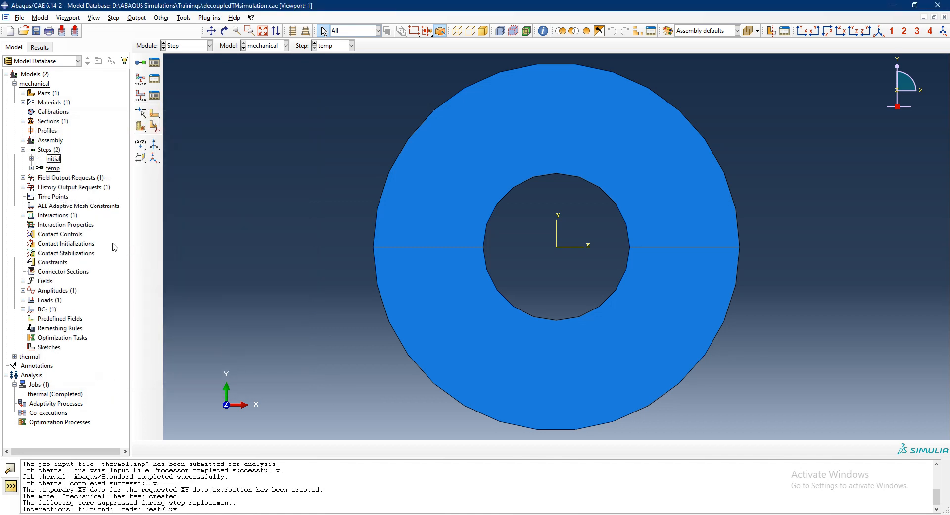
- Change the mechanical model's F-Output-1 field output request to the preselected defaults plus NT nodal temperature
left_click(23, 177)
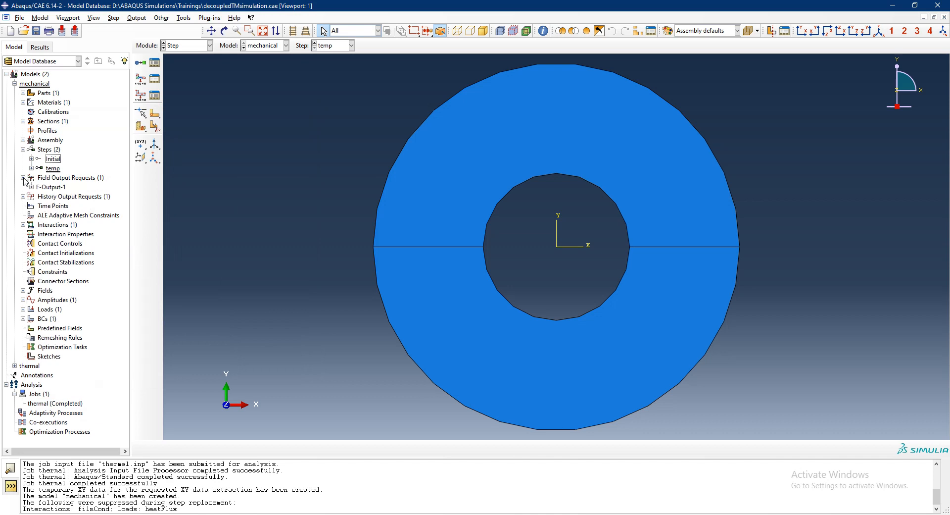
left_click(45, 188)
double_click(45, 188)
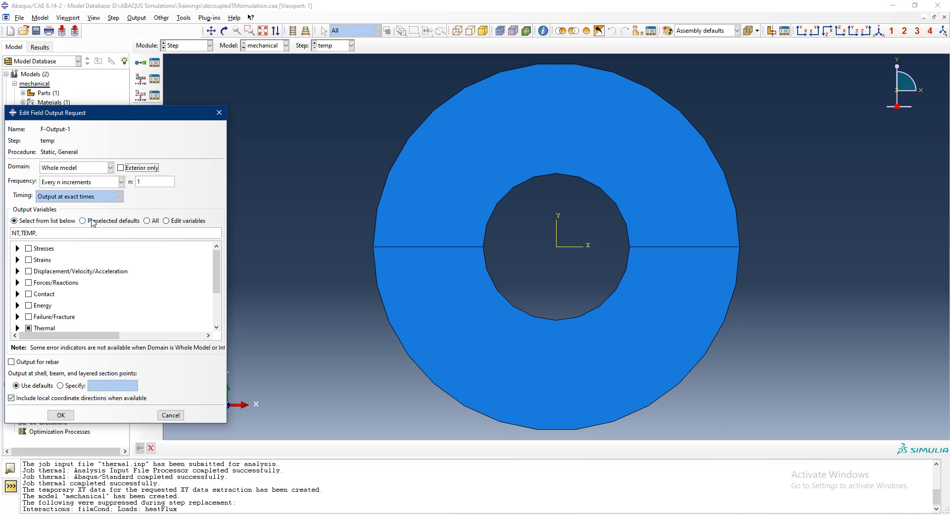
left_click(92, 221)
scroll(67, 292, "down", 3)
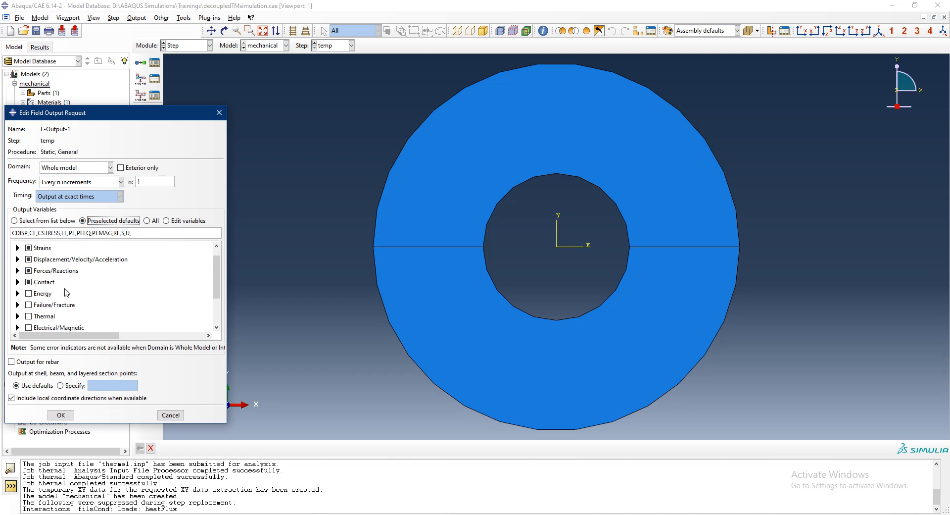
scroll(67, 292, "down", 2)
left_click(18, 269)
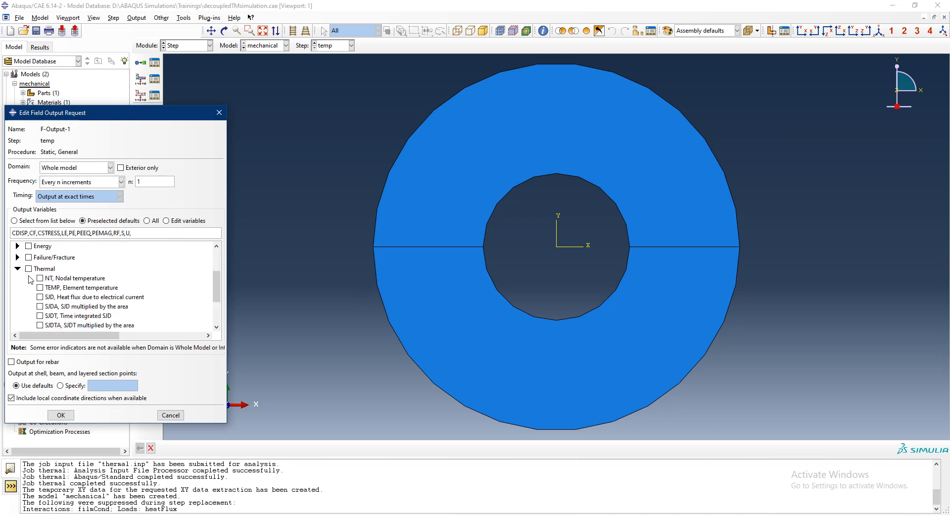
left_click(40, 278)
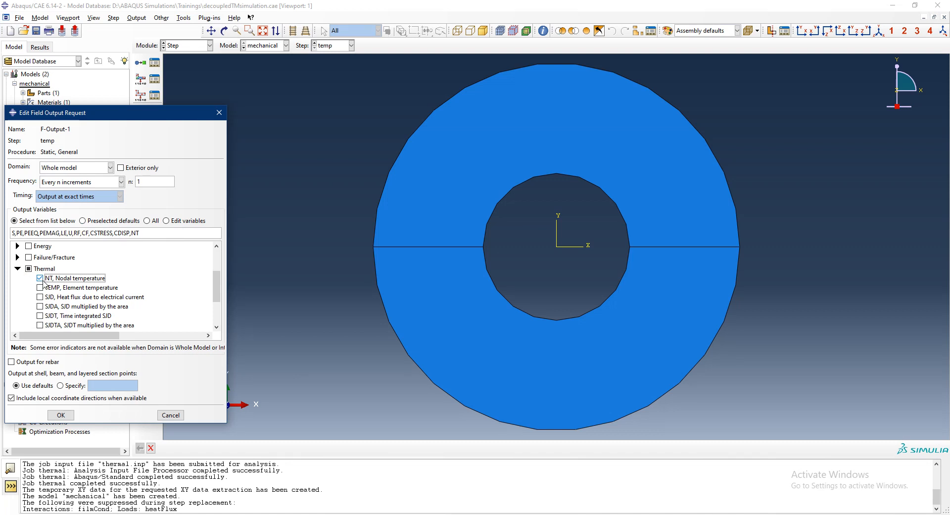
left_click(61, 415)
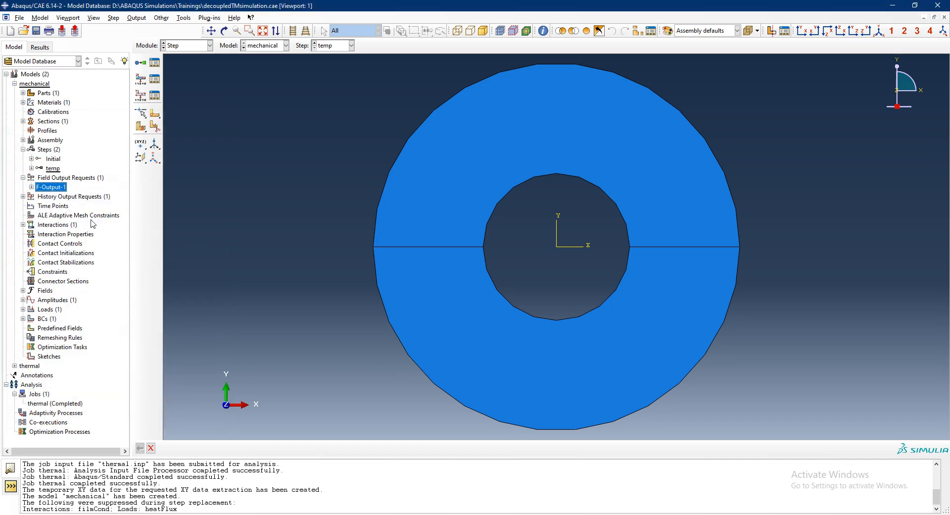
- Review the mechanical model's H-Output-1 history output request and accept its preselected default variables
left_click(24, 197)
double_click(50, 205)
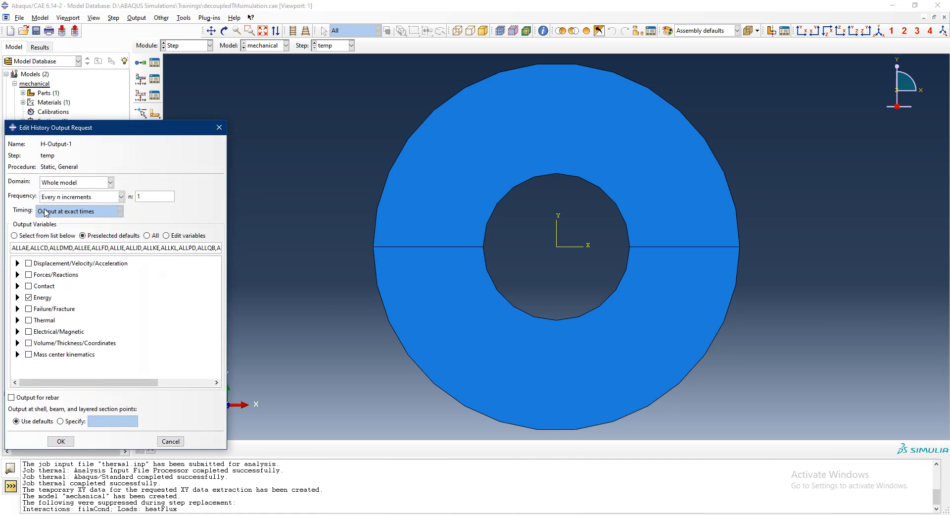
left_click(61, 441)
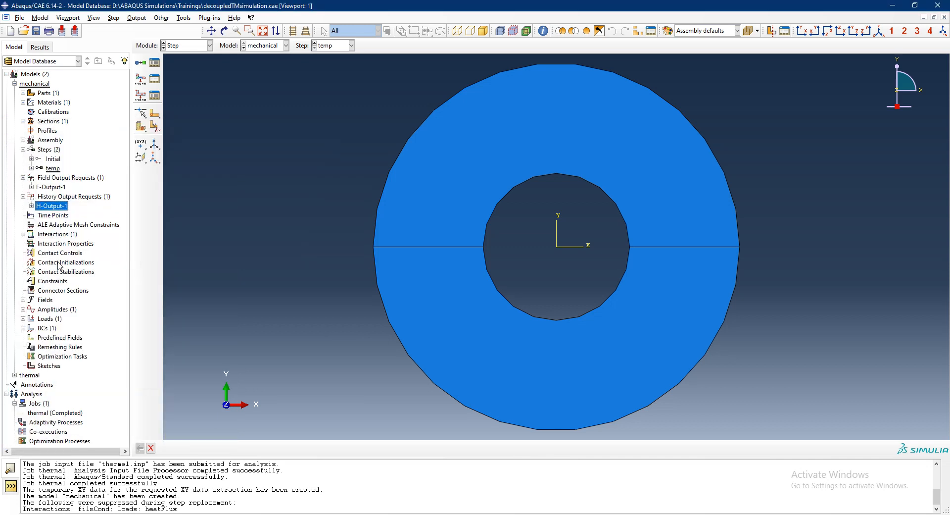
- Delete the suppressed filmCond interaction from the mechanical model
left_click(23, 234)
right_click(58, 243)
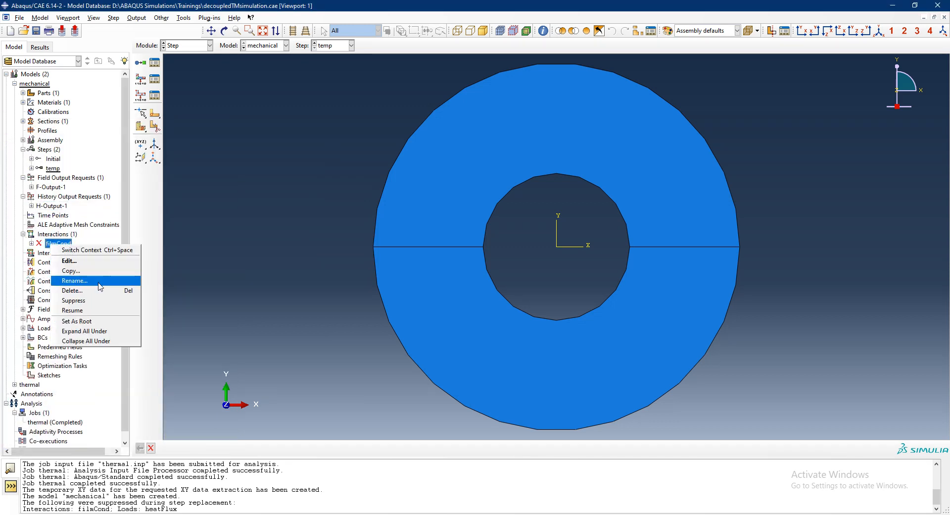
left_click(62, 288)
left_click(452, 273)
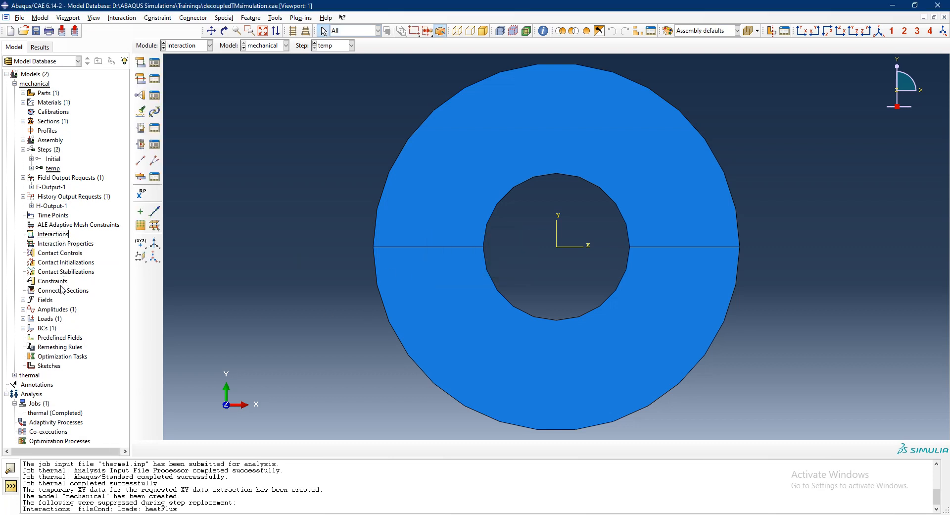
- Delete the heatfluxAmp amplitude from the mechanical model
left_click(23, 309)
left_click(42, 318)
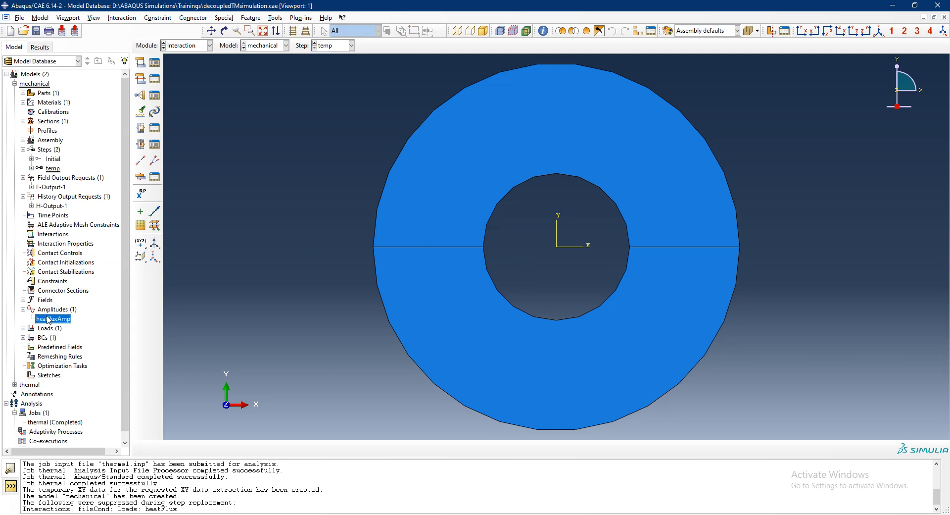
right_click(49, 318)
left_click(70, 361)
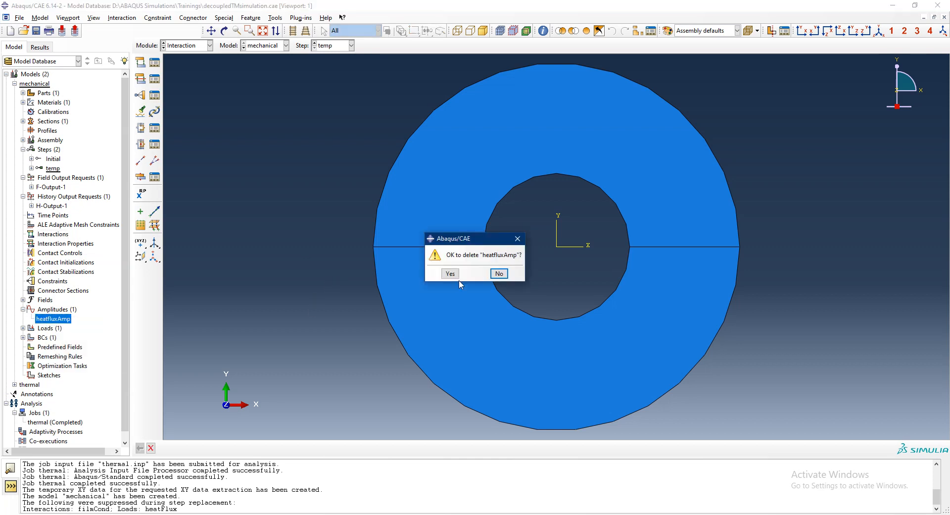
left_click(450, 274)
- Create a tabular amplitude named loadAmp that goes from 0 at time 0 to 1 at time 0.025
double_click(54, 310)
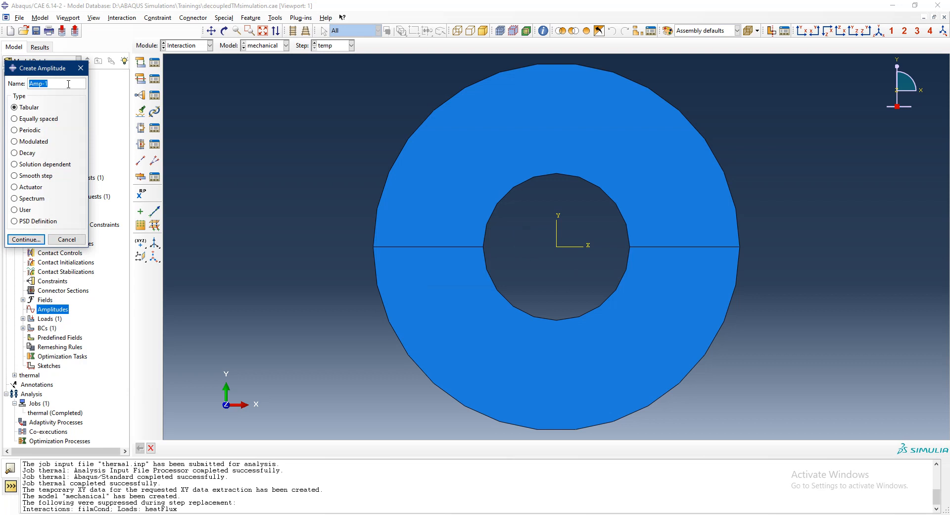
type("loadAmp")
key("Return")
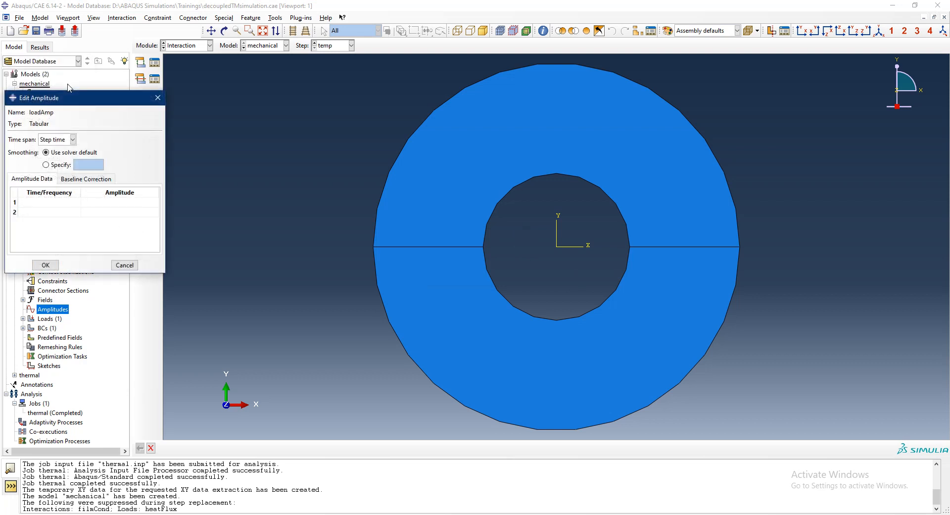
left_click(53, 202)
left_click(91, 201)
left_click(65, 215)
type("0.025")
left_click(103, 213)
type("1")
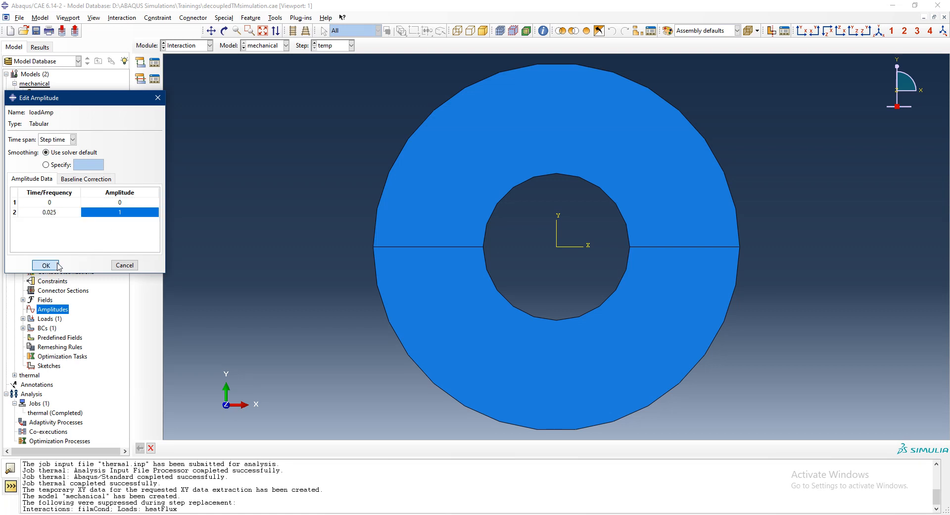
left_click(58, 266)
- Delete the suppressed heatFlux load from the mechanical model and check which boundary conditions it contains
left_click(23, 327)
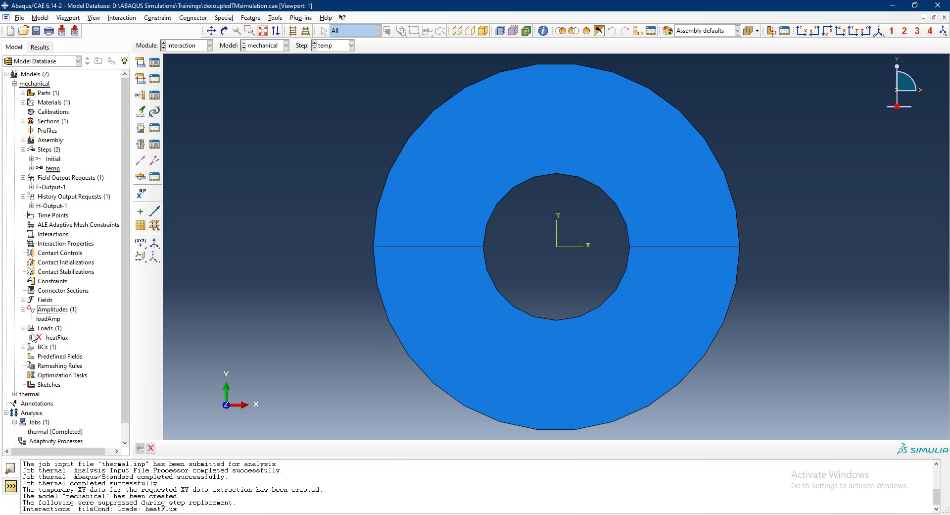
right_click(44, 335)
left_click(84, 375)
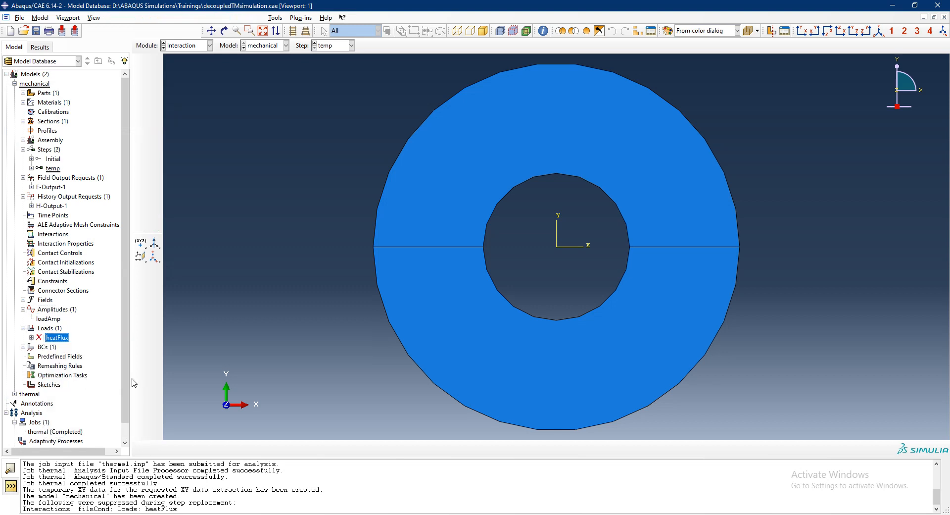
left_click(456, 281)
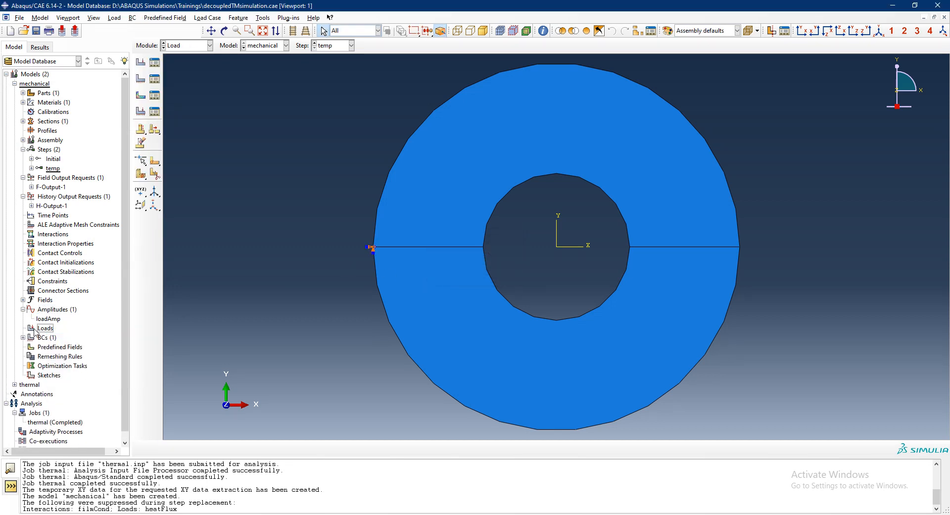
left_click(23, 338)
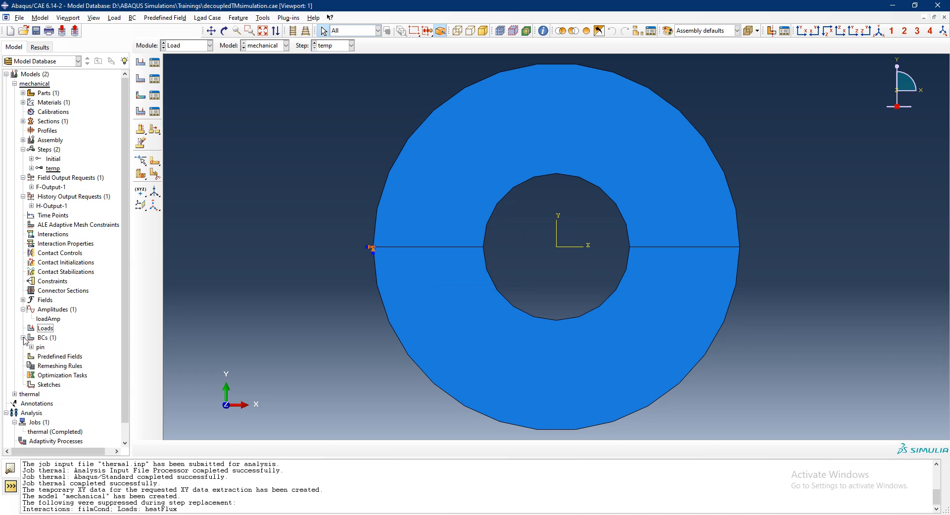
left_click(22, 338)
- Create a mechanical pressure load named pressure in the temp step on both inner edges of the ring
double_click(45, 327)
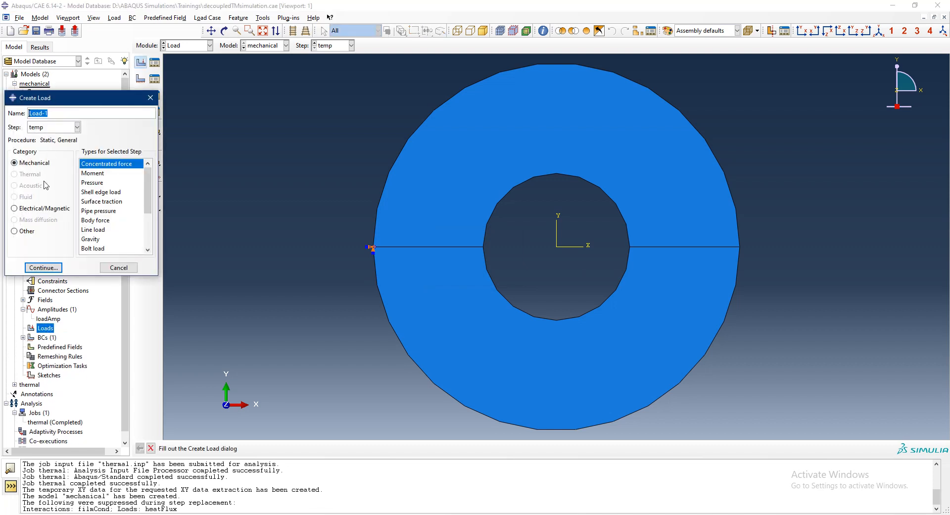
left_click(92, 183)
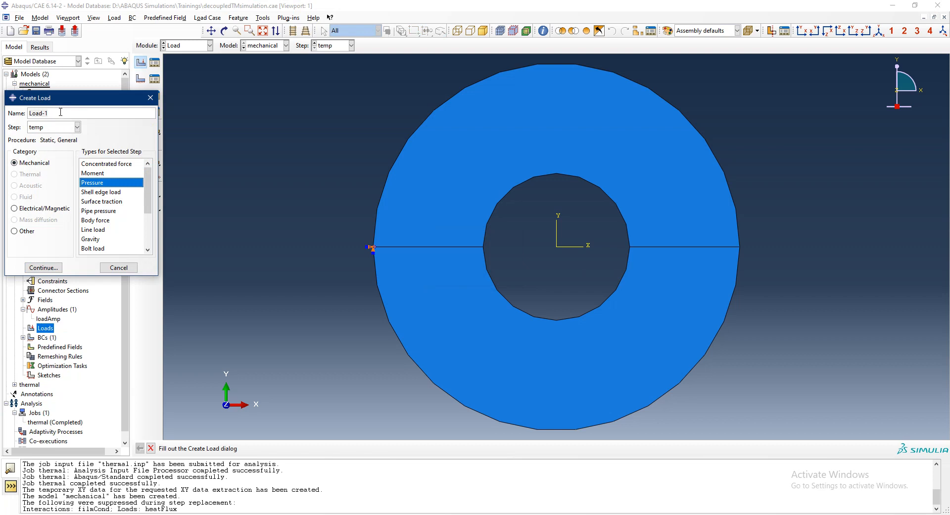
type("pressure")
left_click(77, 127)
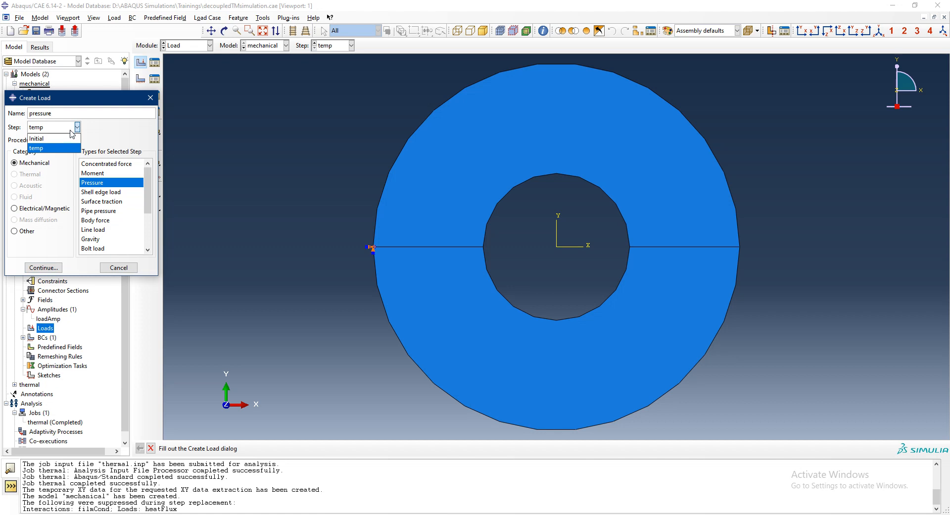
left_click(72, 131)
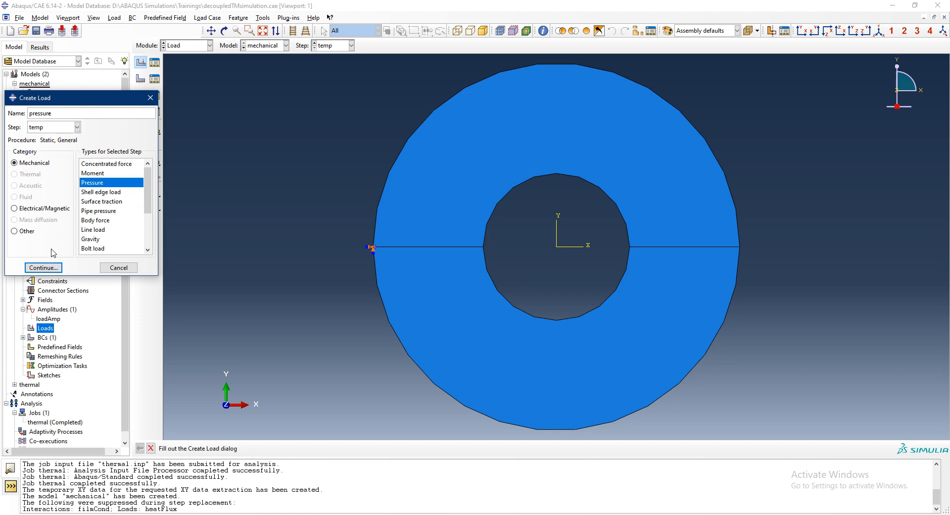
left_click(43, 268)
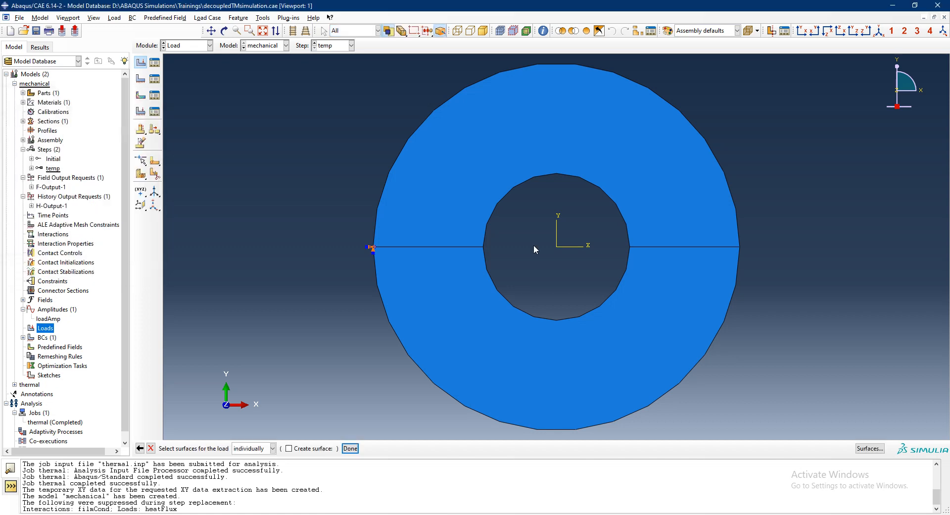
left_click(505, 197)
left_click(498, 287, "shift")
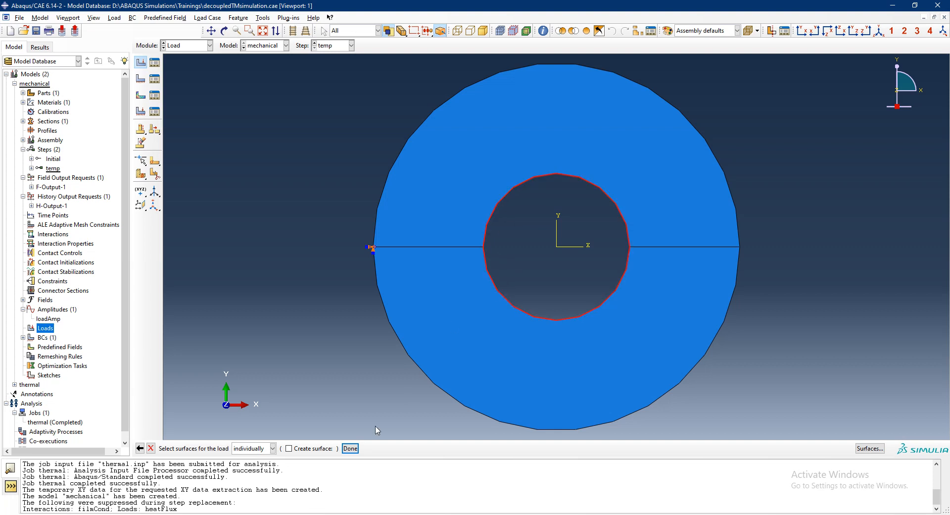
left_click(350, 448)
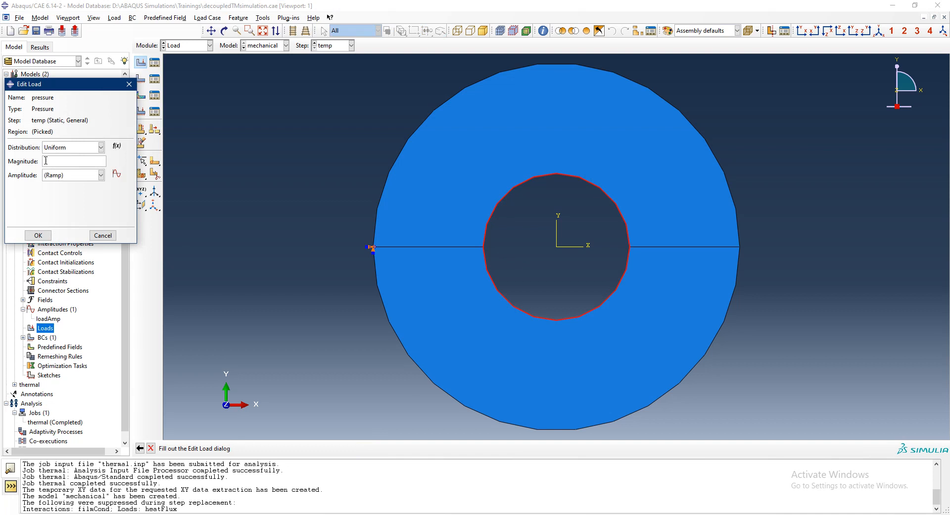
- Give the pressure load a uniform magnitude of 500e6 with the loadAmp amplitude
left_click(45, 161)
type("100")
type("e")
type("6")
left_click(87, 176)
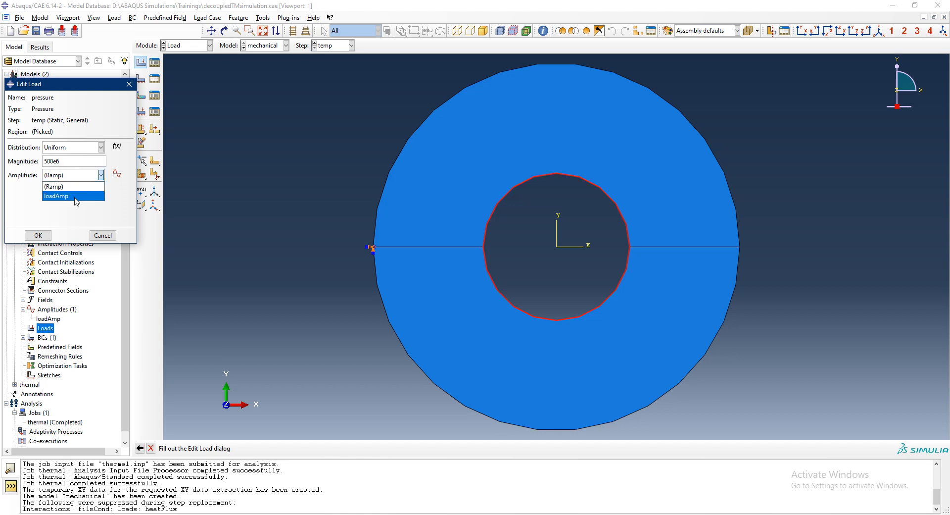
left_click(76, 197)
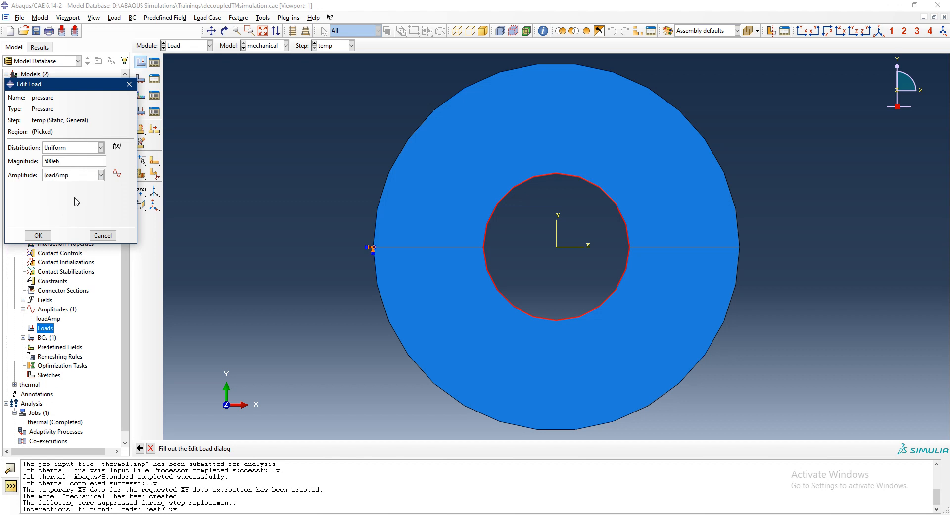
left_click(39, 235)
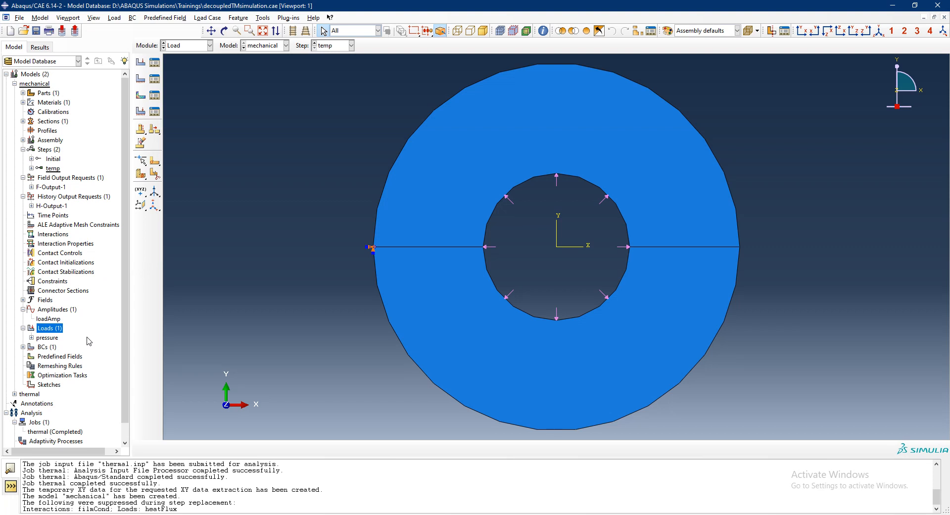
double_click(73, 357)
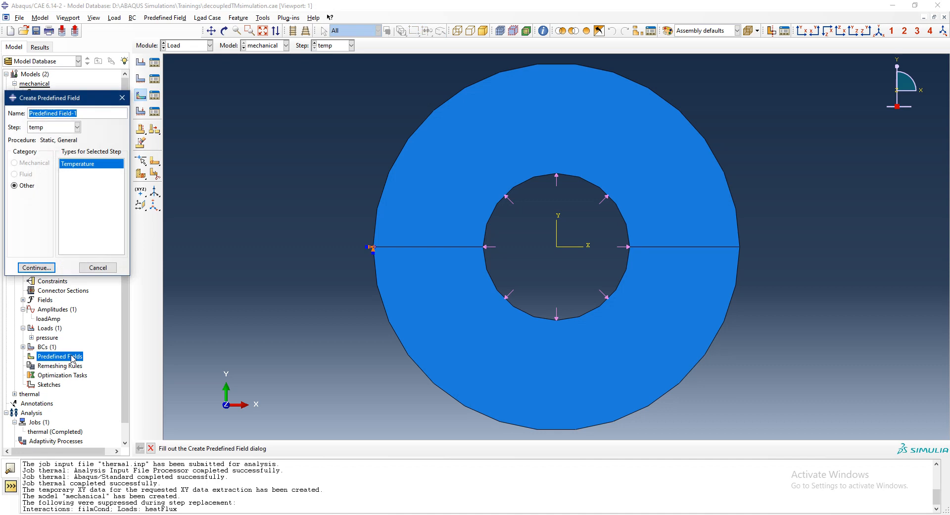
left_click(57, 130)
left_click(58, 135)
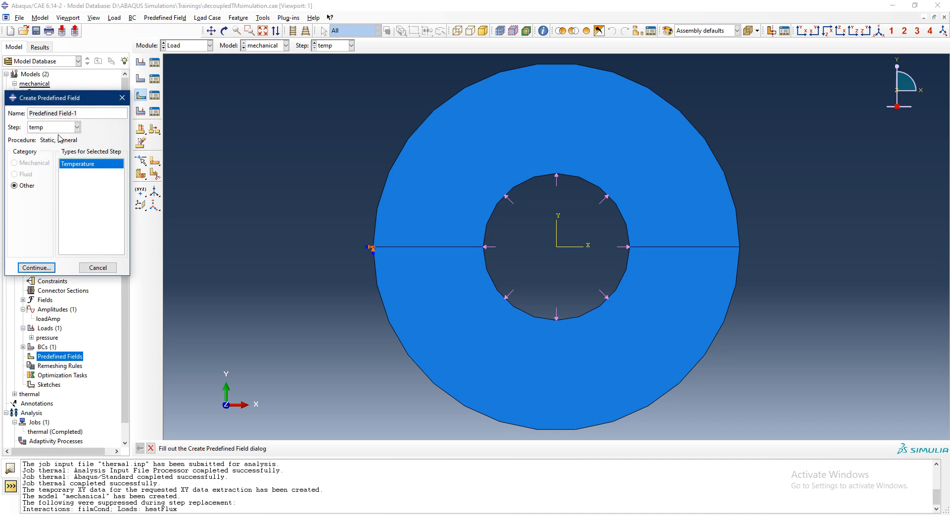
left_click(98, 268)
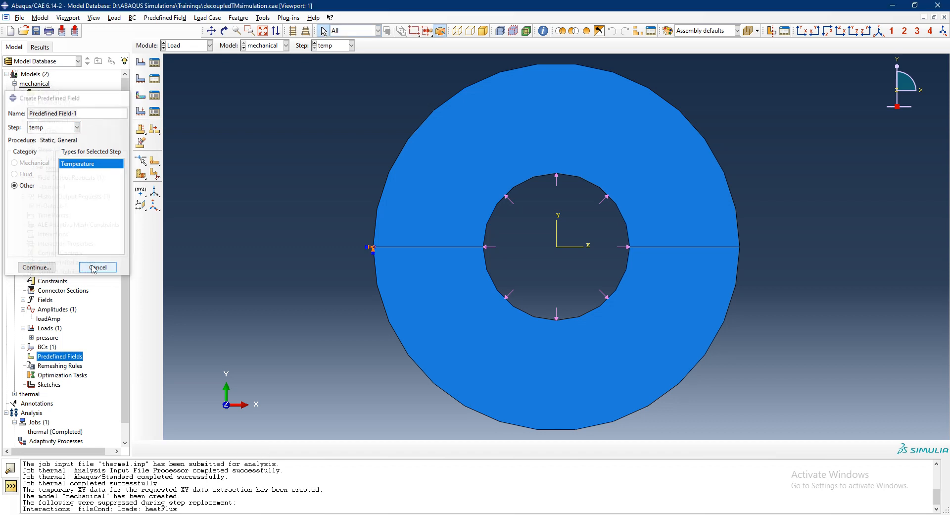
- Check the temp step's settings and rename the step to mech
double_click(53, 168)
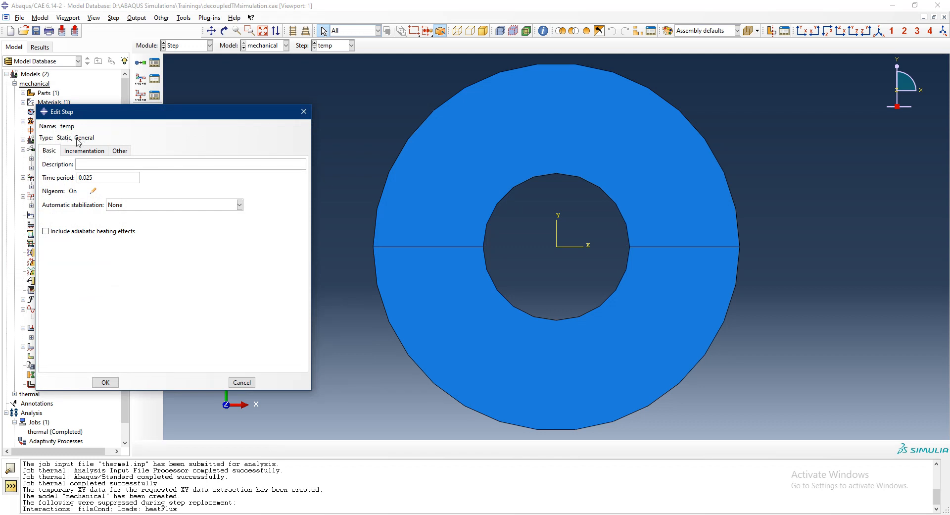
left_click(304, 112)
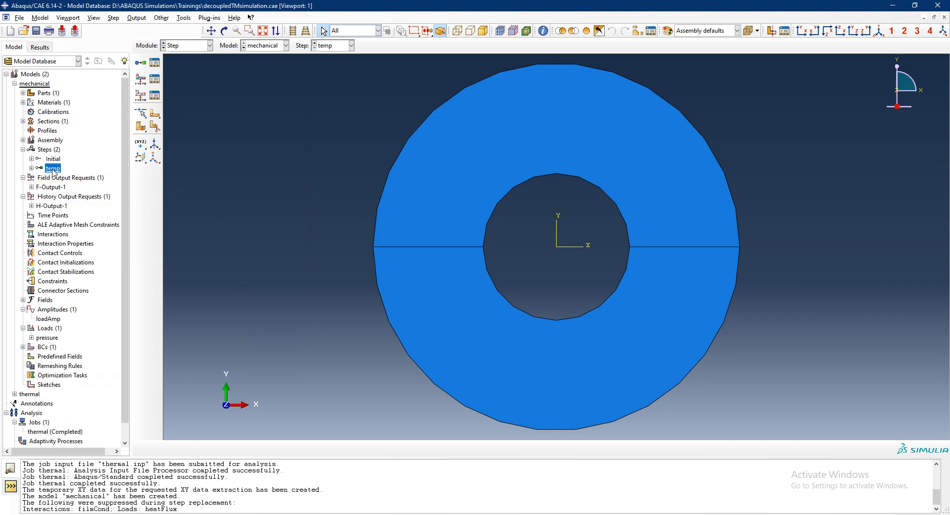
right_click(54, 170)
left_click(92, 213)
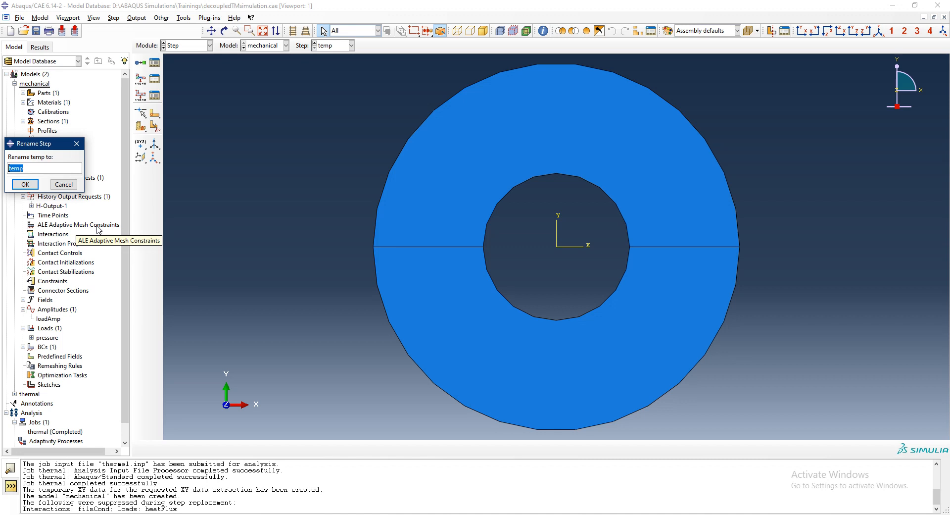
type("mech")
key("Return")
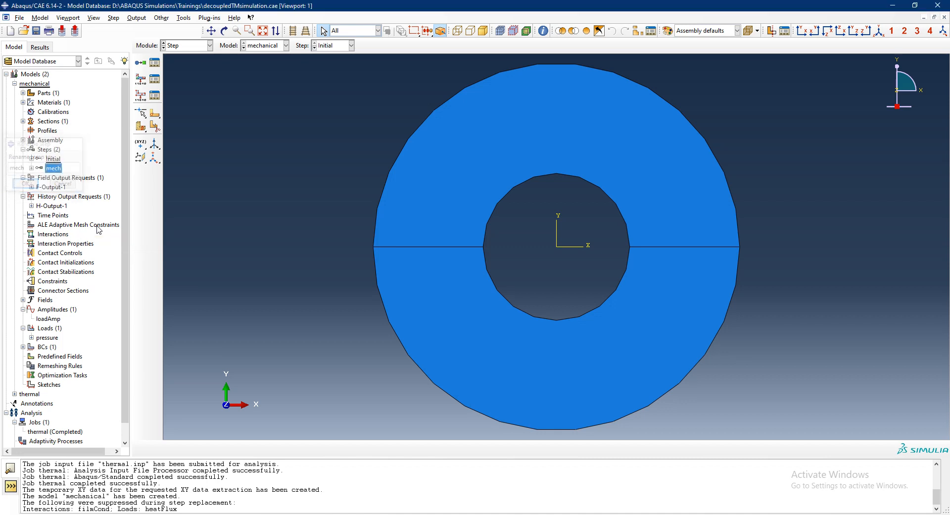
- Create a temperature predefined field named temp in the mech step, applied to both halves of the ring
double_click(60, 356)
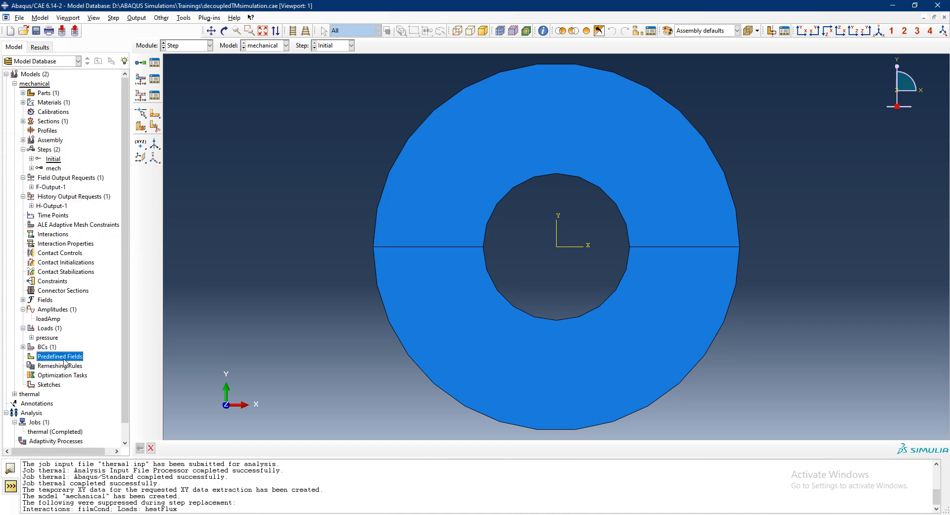
left_click(49, 127)
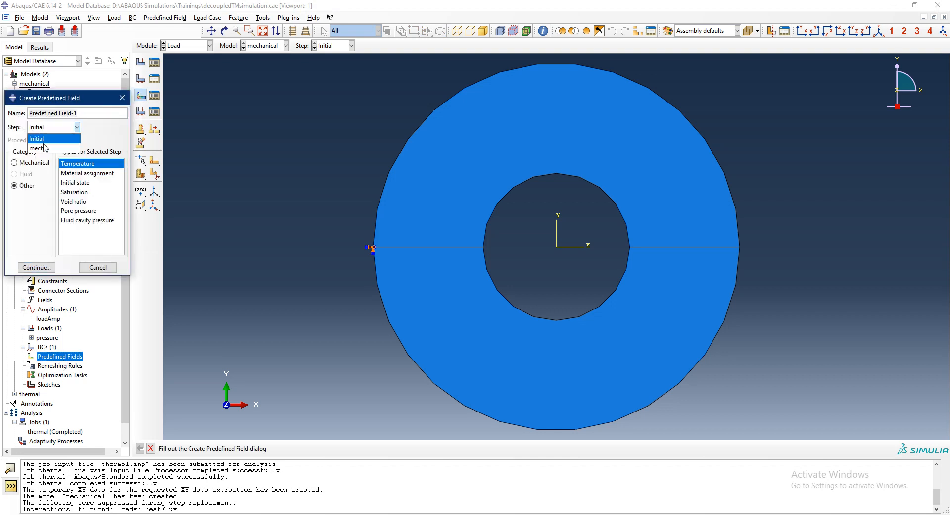
left_click(47, 148)
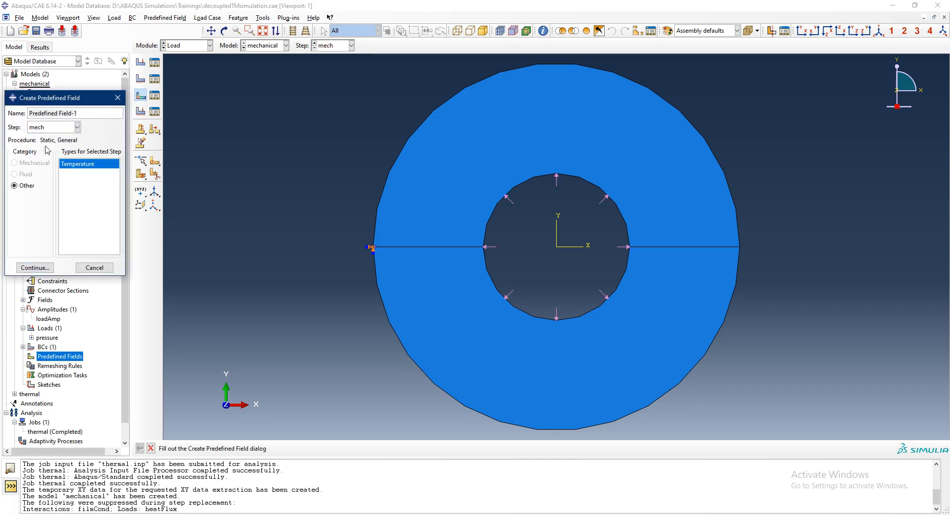
triple_click(84, 113)
type("temp")
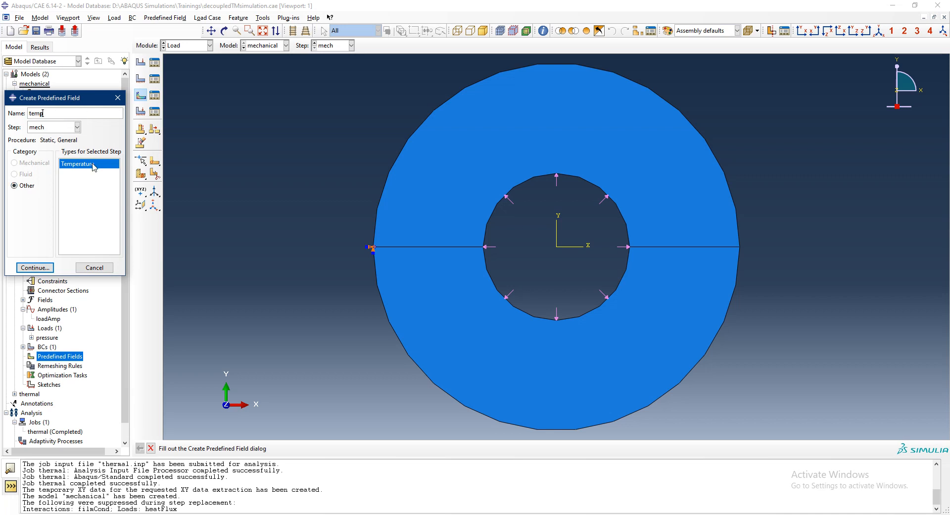
left_click(47, 268)
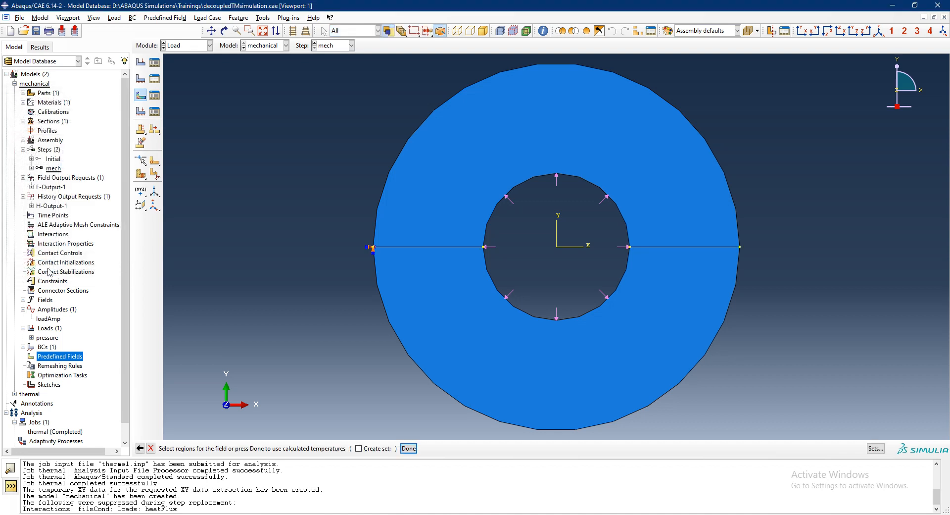
left_click(417, 246)
left_click(432, 323, "shift")
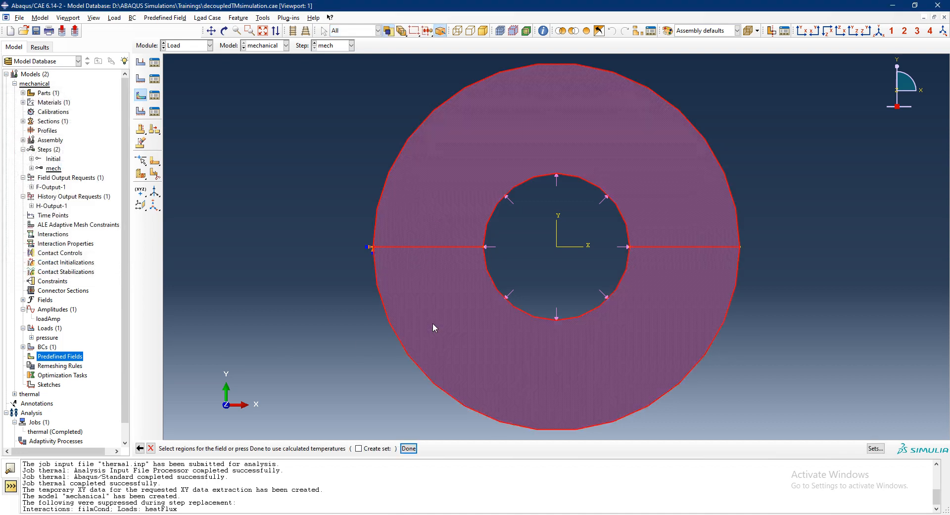
left_click(409, 448)
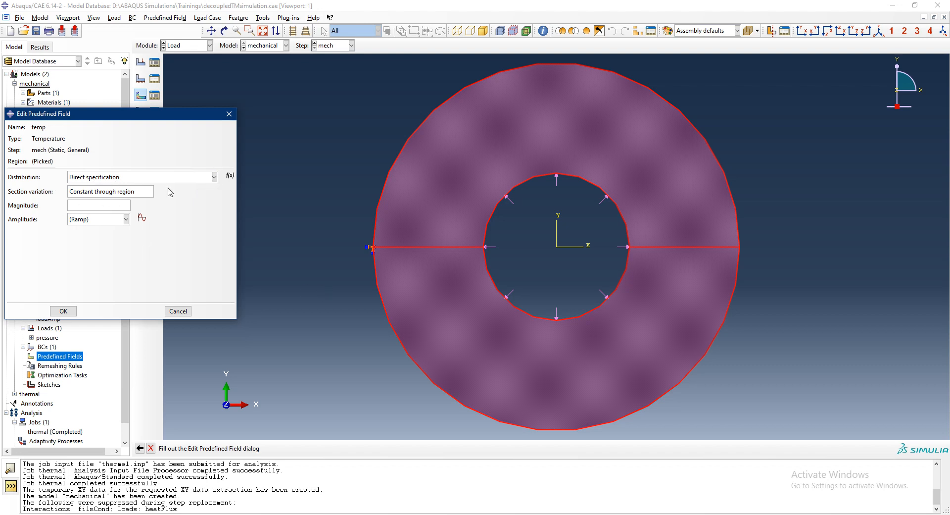
- Set the temp field's distribution to come from a results or output database file, using thermal.odb
left_click(213, 177)
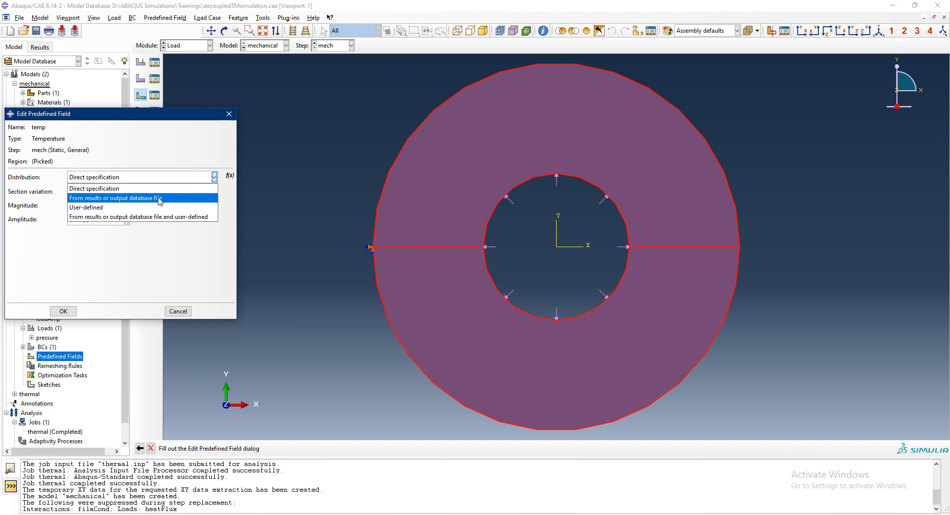
left_click(126, 199)
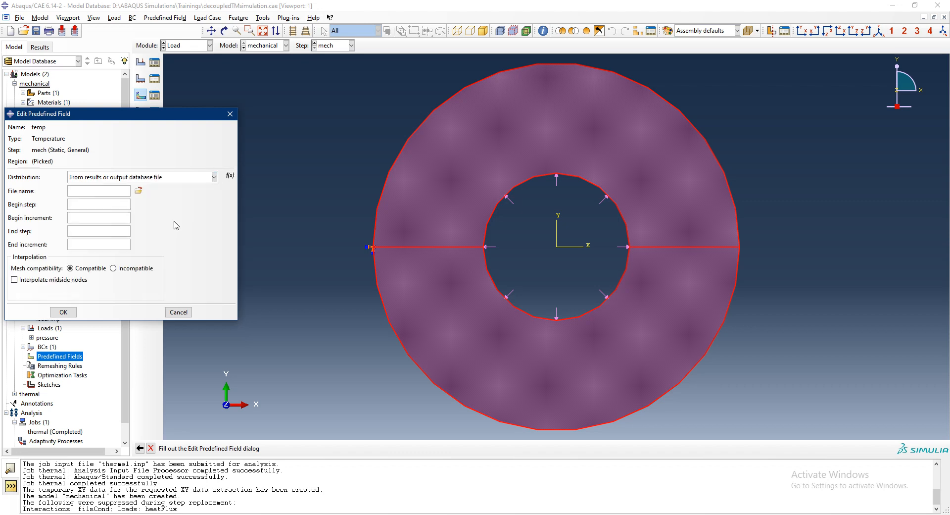
left_click(140, 197)
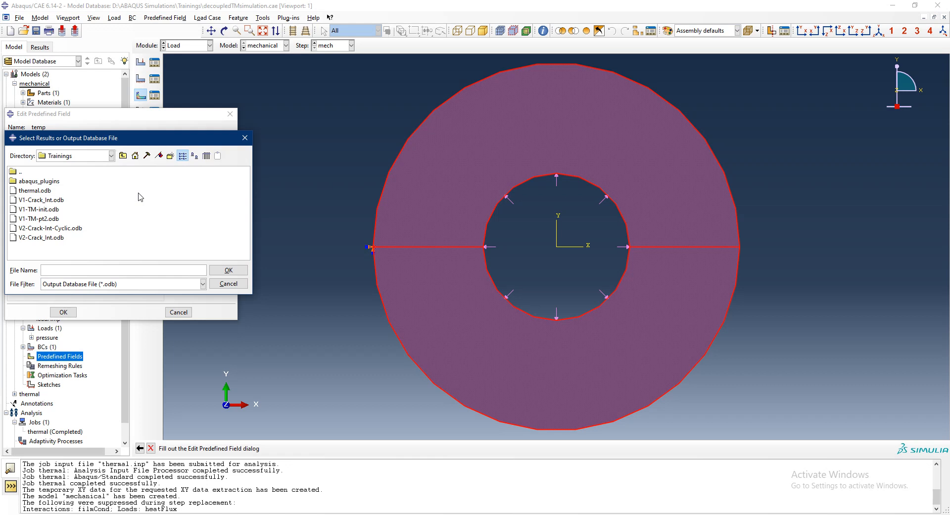
left_click(32, 191)
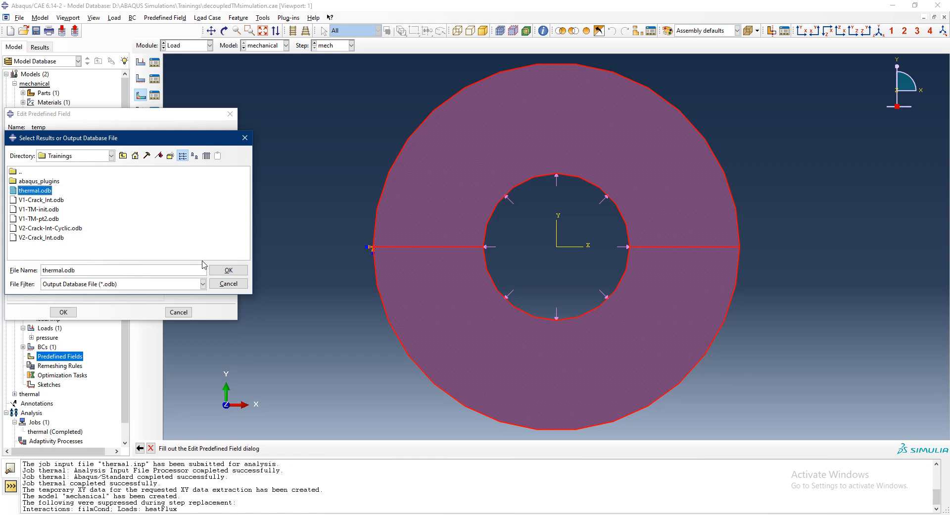
left_click(228, 270)
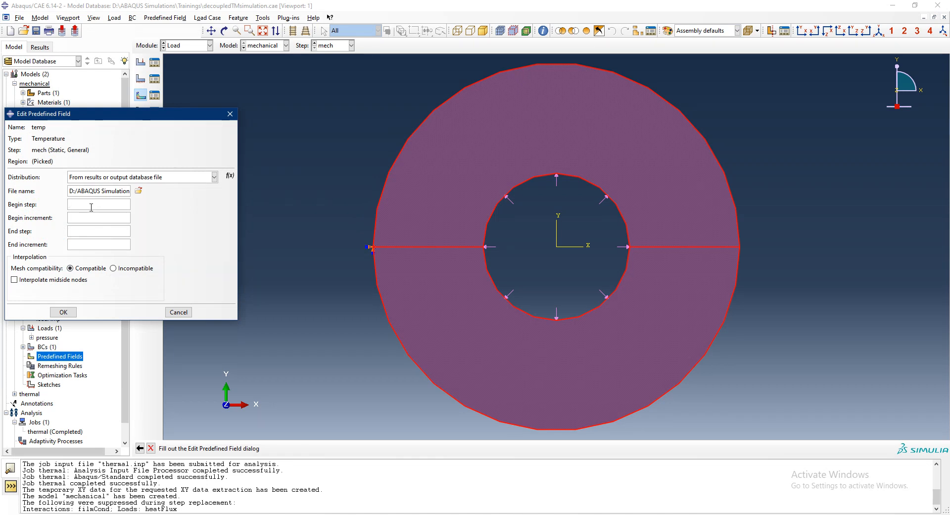
- Import temperatures from step 1, increment 0 through step 1, increment 89, with incompatible mesh interpolation, and accept the temp field
type("1")
left_click(90, 217)
type("0")
left_click(89, 229)
type("1")
left_click(87, 245)
type("89")
left_click(136, 268)
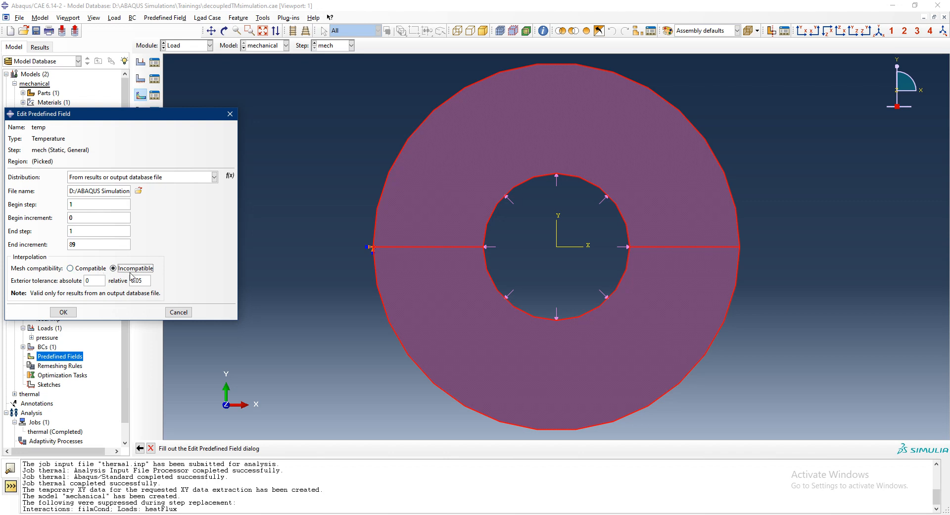
left_click(63, 312)
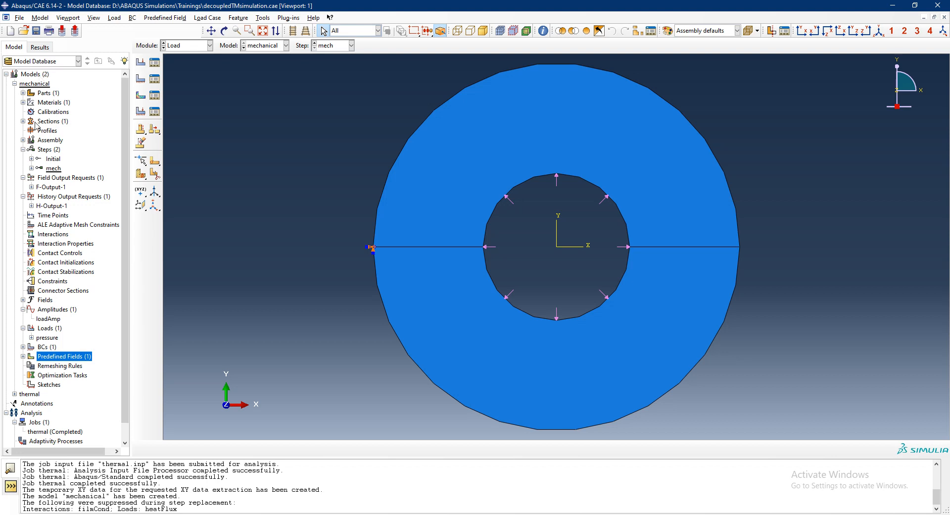
- Create a job named mechanical for the mechanical model with multiple processors enabled
scroll(89, 328, "down", 1)
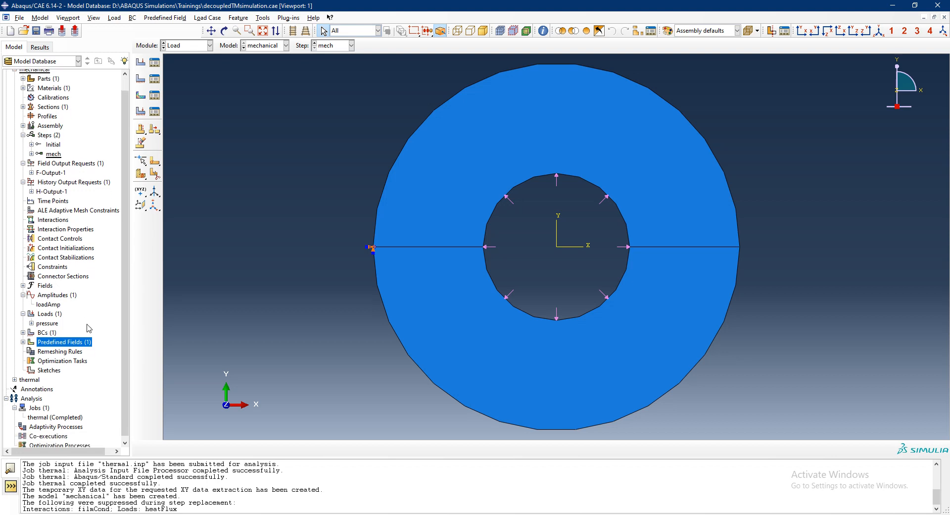
scroll(89, 328, "down", 1)
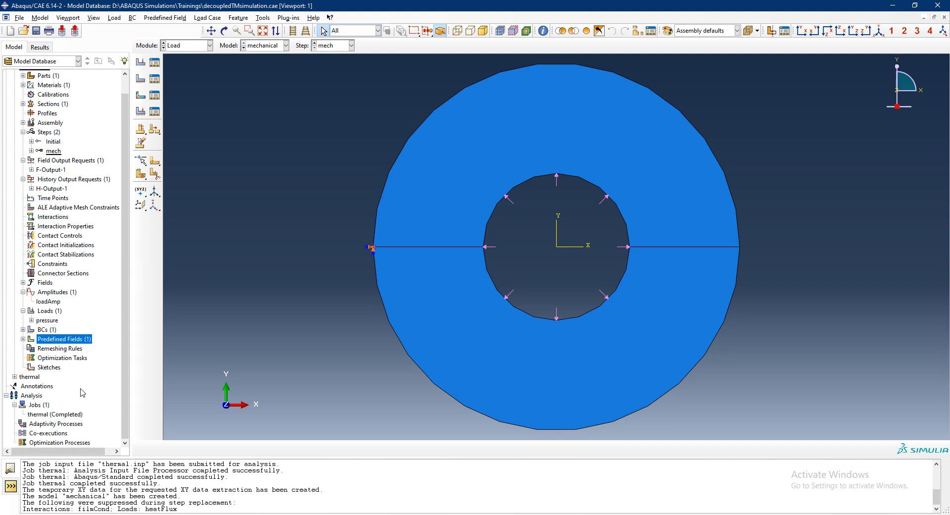
double_click(58, 405)
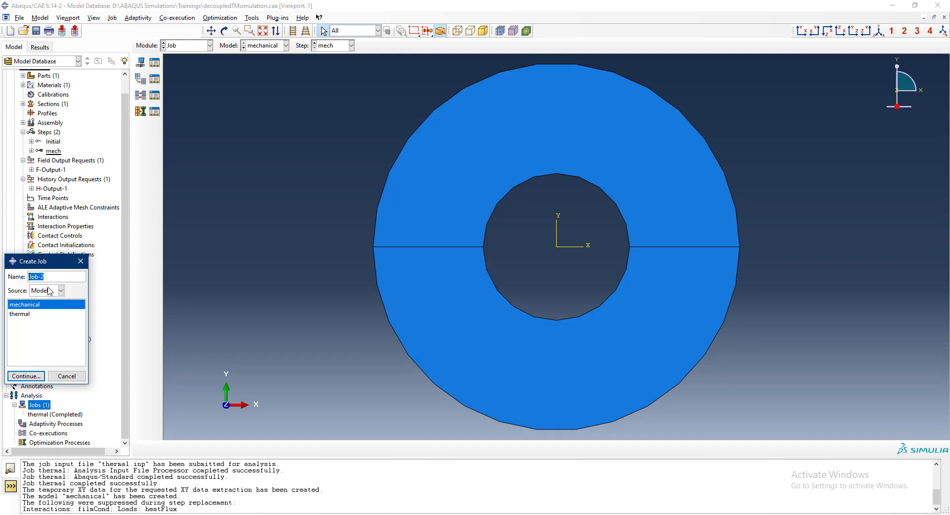
type("mechanical")
key("Return")
left_click(125, 123)
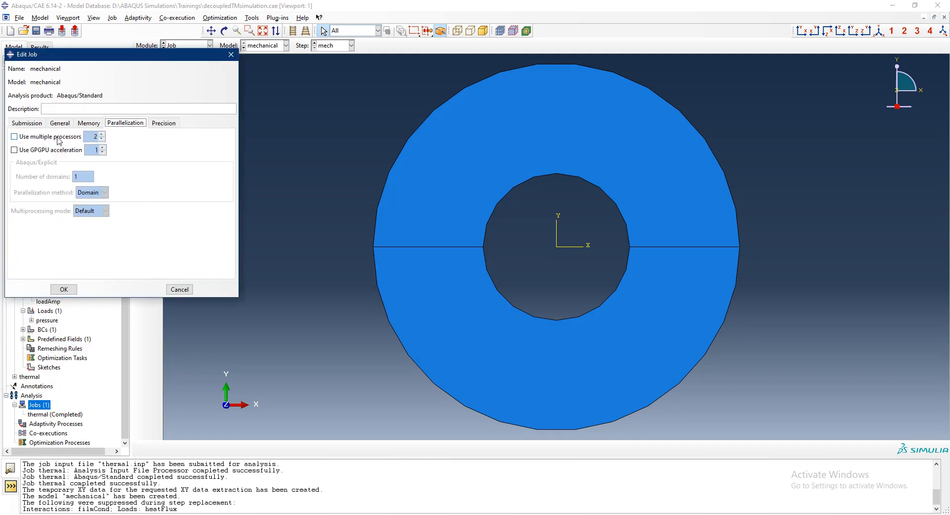
left_click(58, 139)
left_click(64, 289)
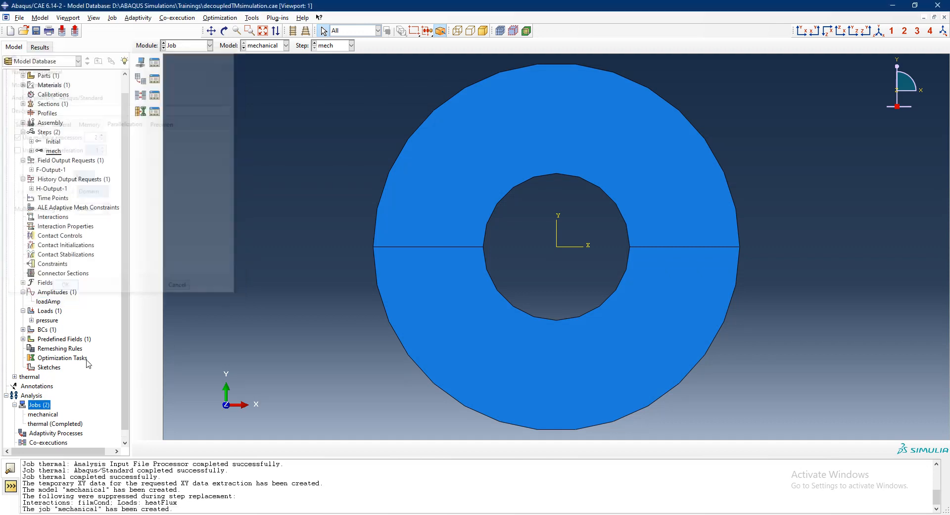
- Submit the mechanical job for analysis and review the messages it reports
right_click(54, 415)
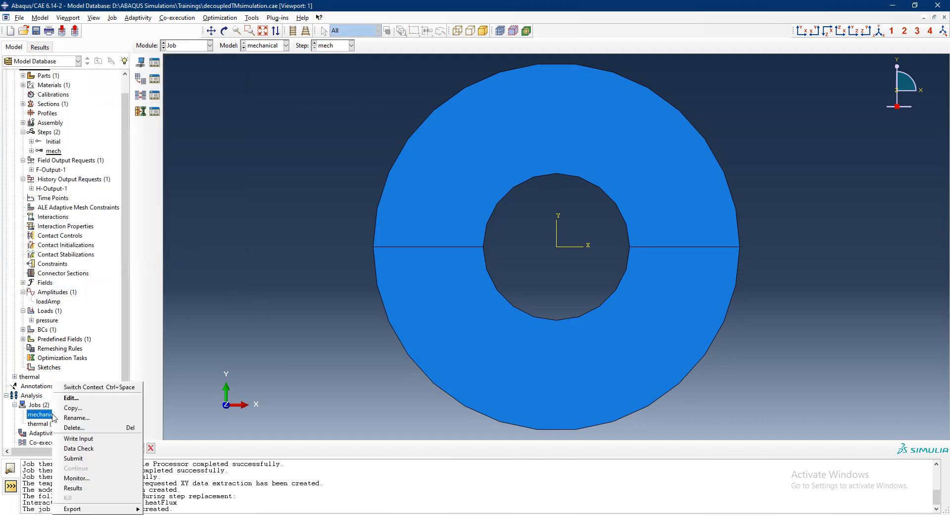
left_click(90, 459)
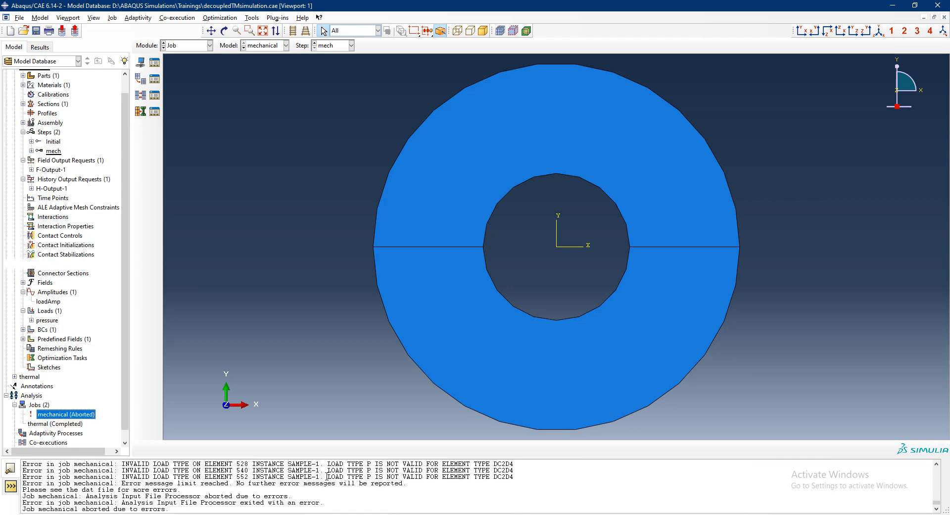
scroll(208, 480, "up", 5)
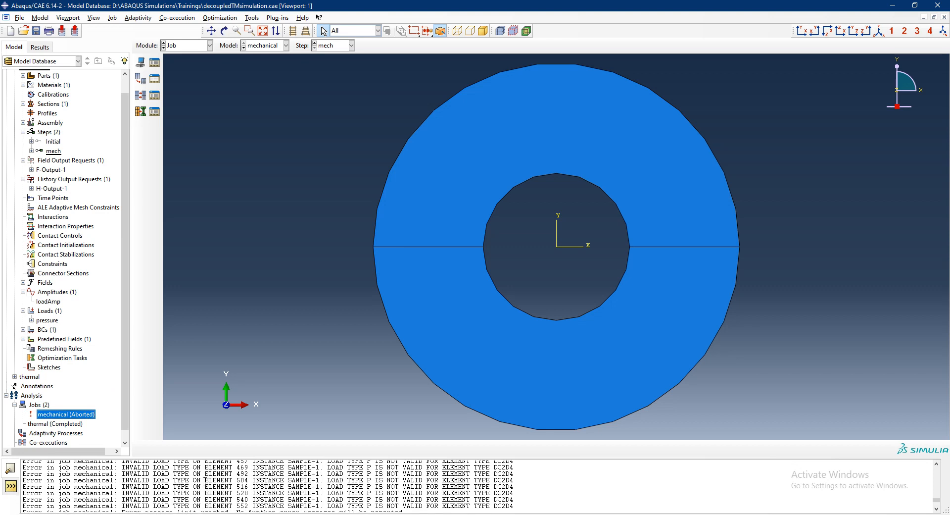
scroll(204, 480, "up", 10)
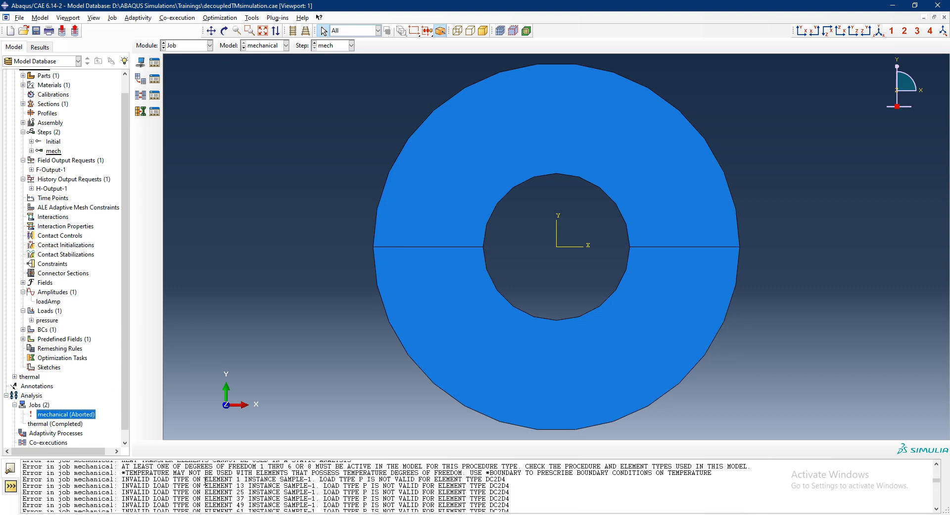
scroll(205, 480, "up", 3)
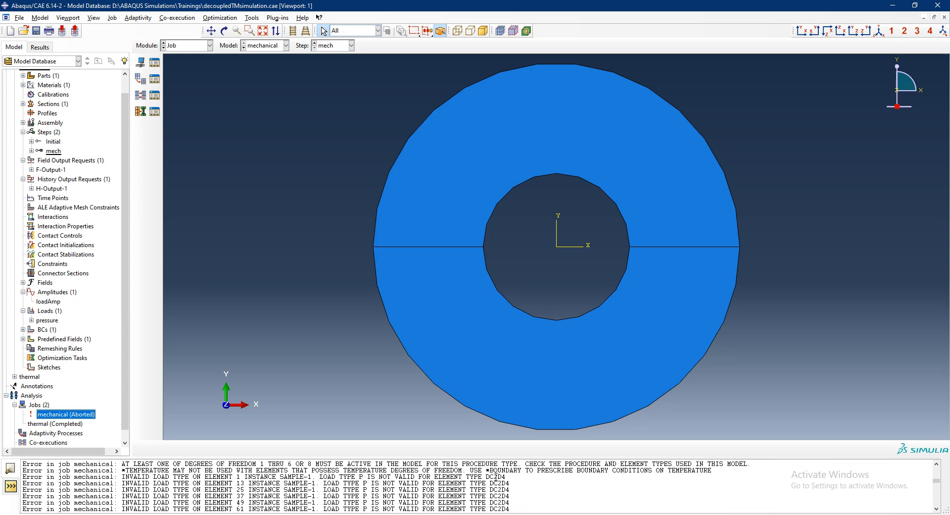
- Switch to the Mesh module and display the sample part instead of the assembly
left_click(186, 45)
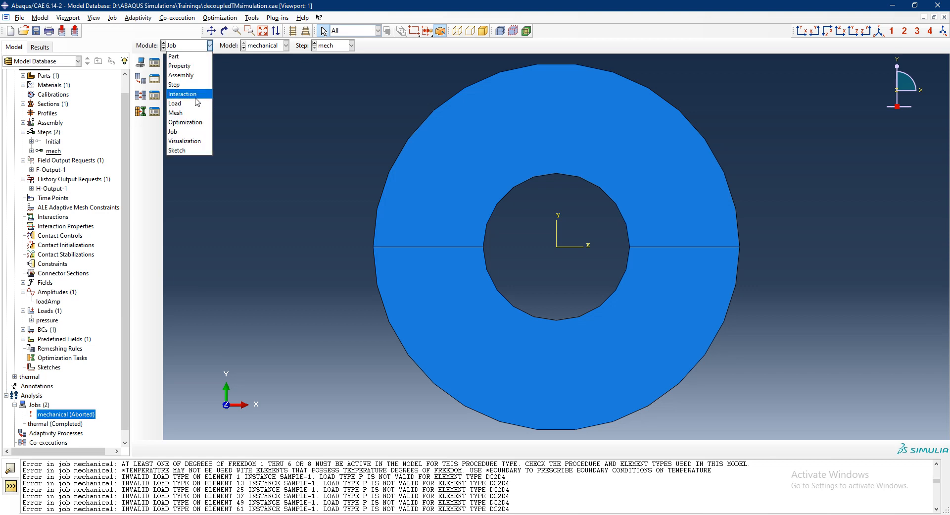
left_click(191, 112)
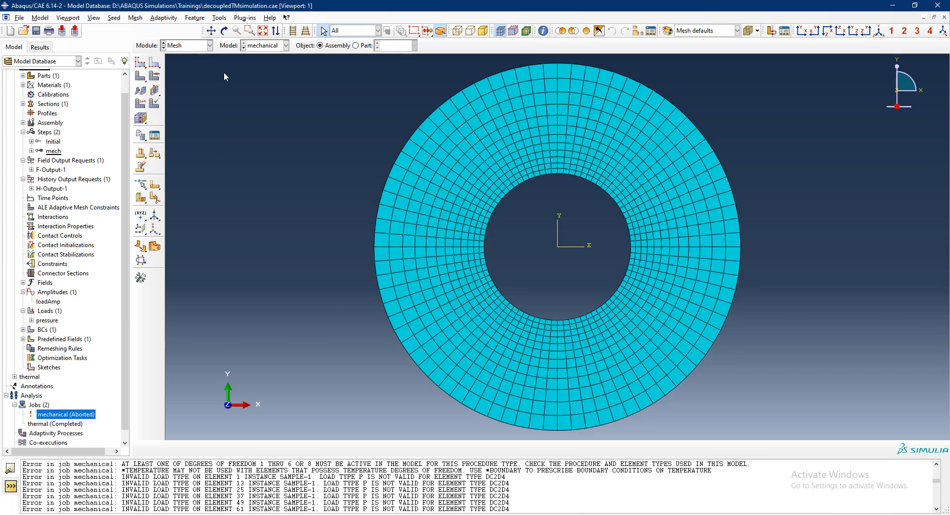
left_click(141, 103)
left_click(473, 280)
left_click(365, 45)
- Assign the Plane Strain element family to the entire sample part and regenerate its mesh
left_click(140, 103)
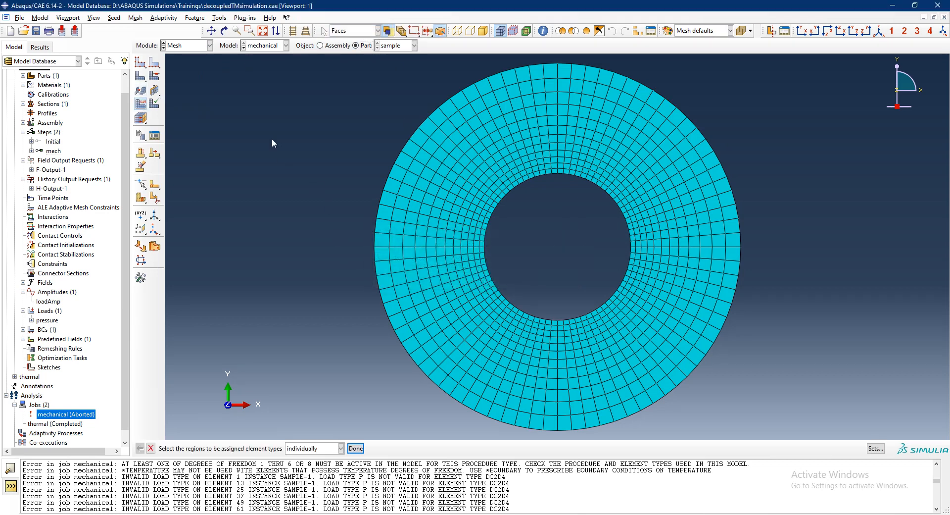
left_click_drag(292, 92, 412, 384)
middle_click(307, 332)
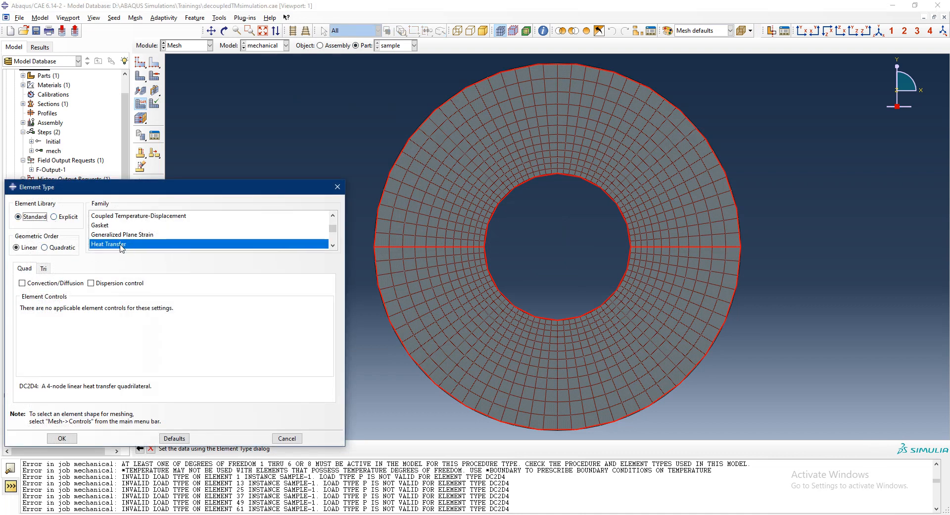
scroll(121, 248, "up", 1)
scroll(121, 248, "down", 3)
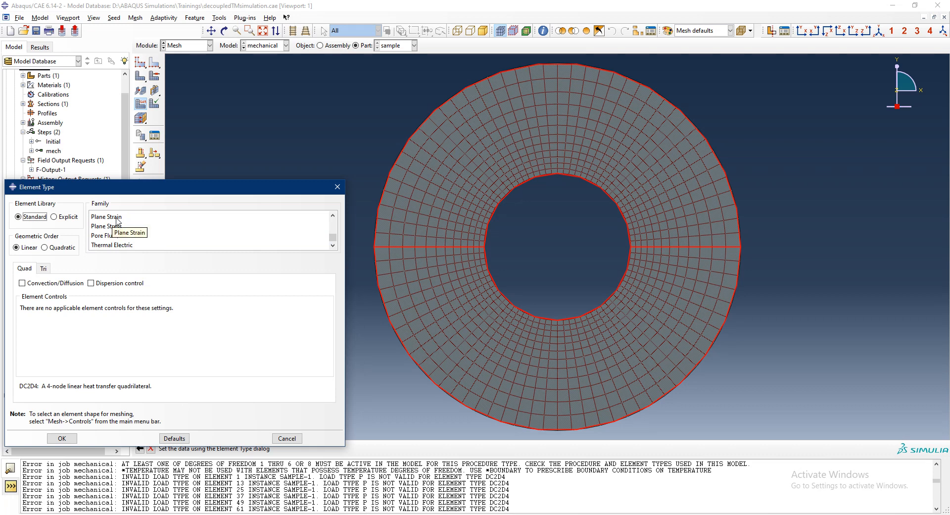
left_click(117, 219)
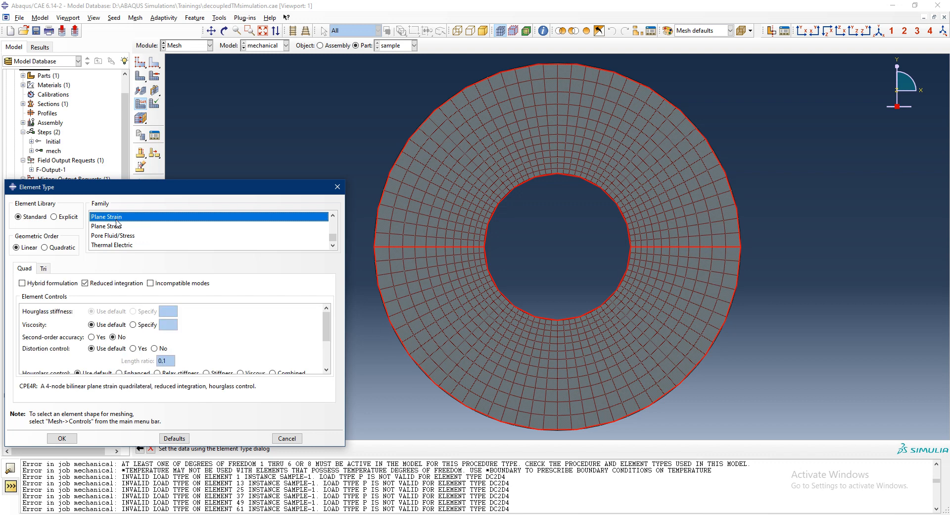
left_click(62, 438)
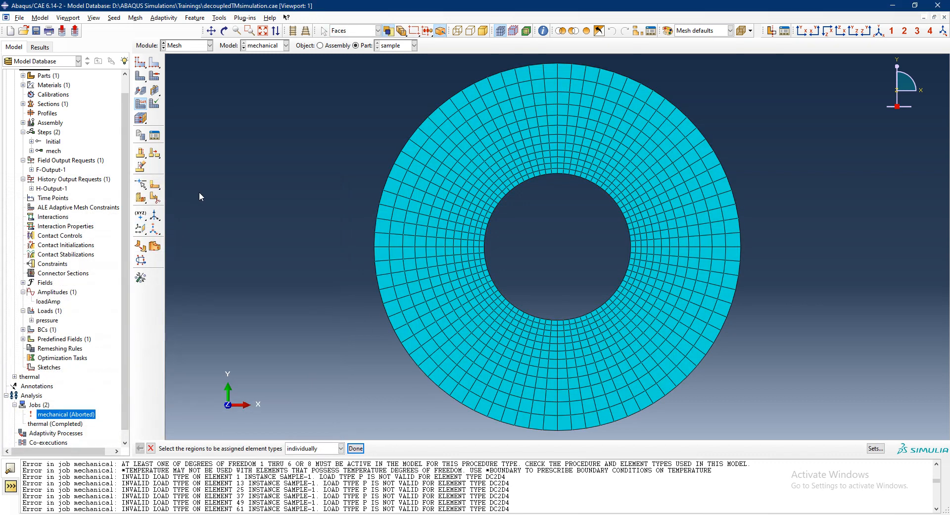
left_click(355, 448)
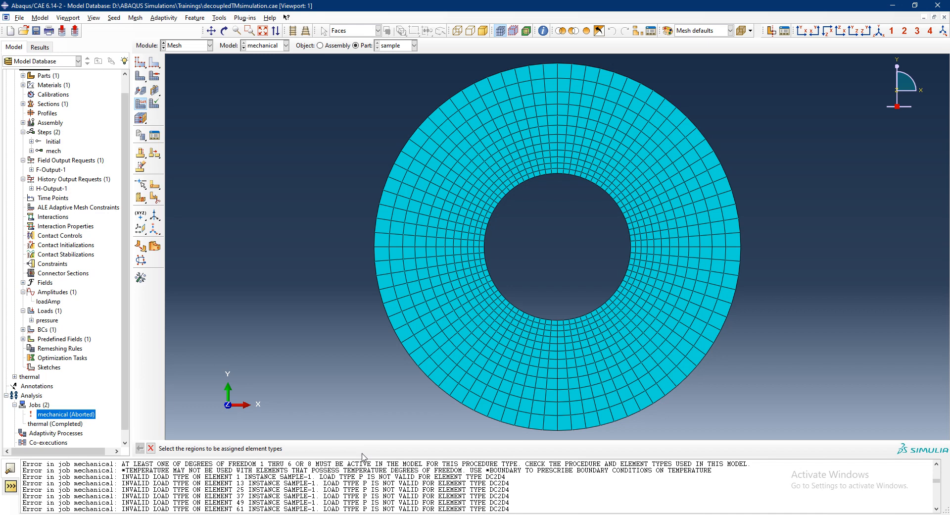
left_click(141, 91)
left_click(223, 449)
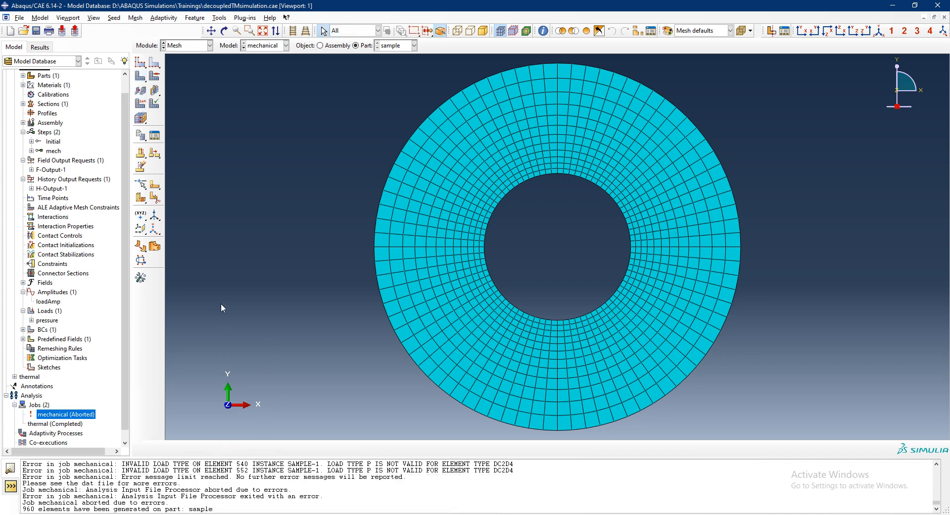
- Resubmit the mechanical job for analysis
right_click(79, 414)
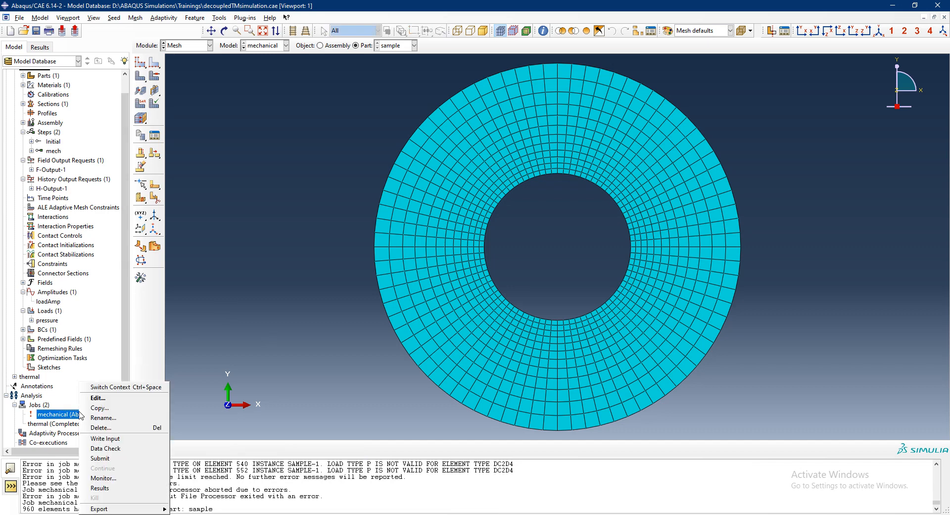
left_click(102, 458)
left_click(34, 104)
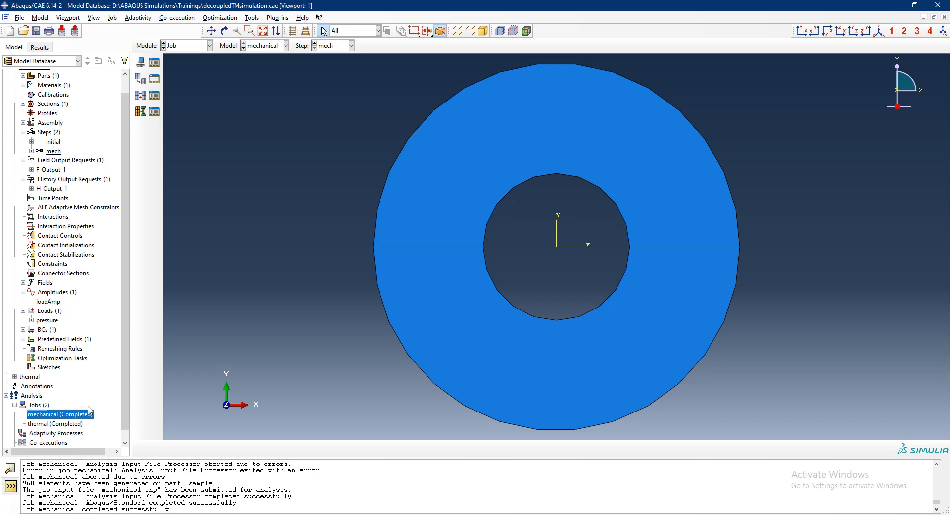
- Open the mechanical job's results and plot the contours on the deformed ring
right_click(88, 413)
left_click(112, 488)
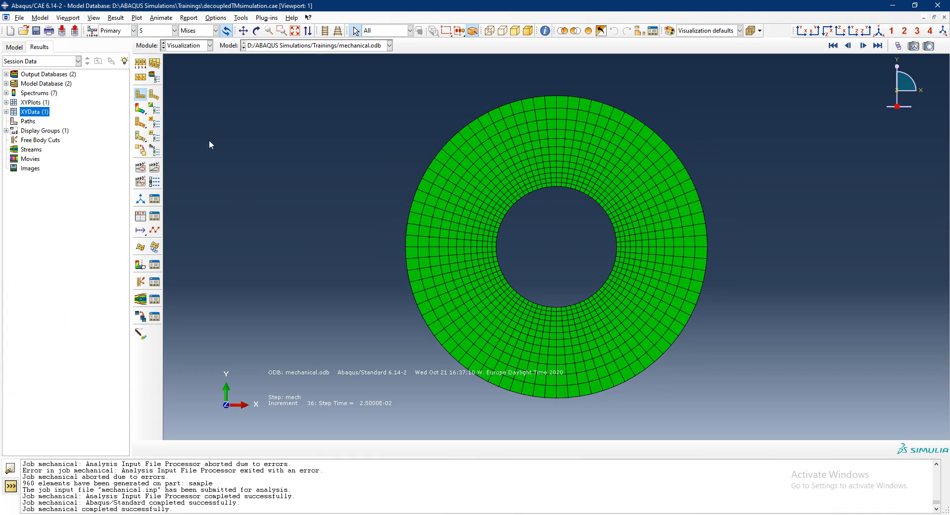
left_click(140, 109)
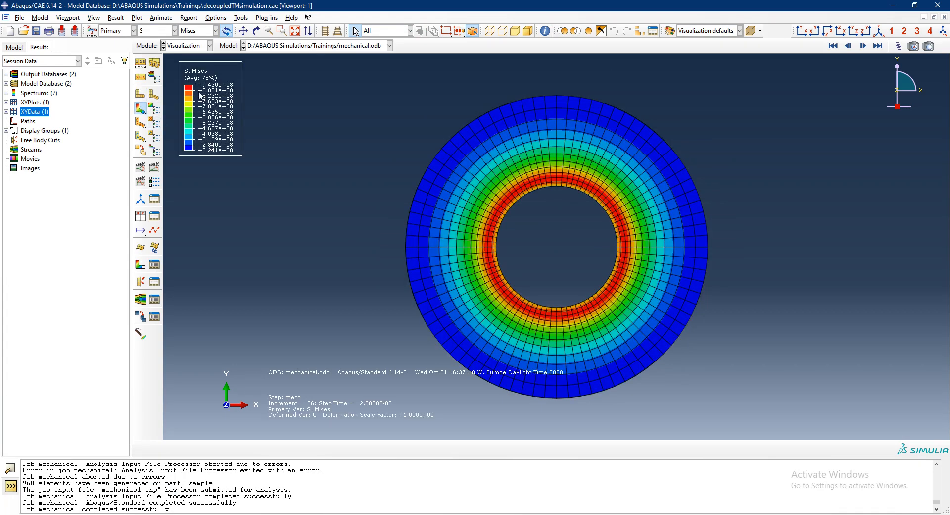
- Examine the nodal temperature NT11 contour around the ring's inner edge and return to the stress S contour
left_click(168, 31)
left_click(170, 93)
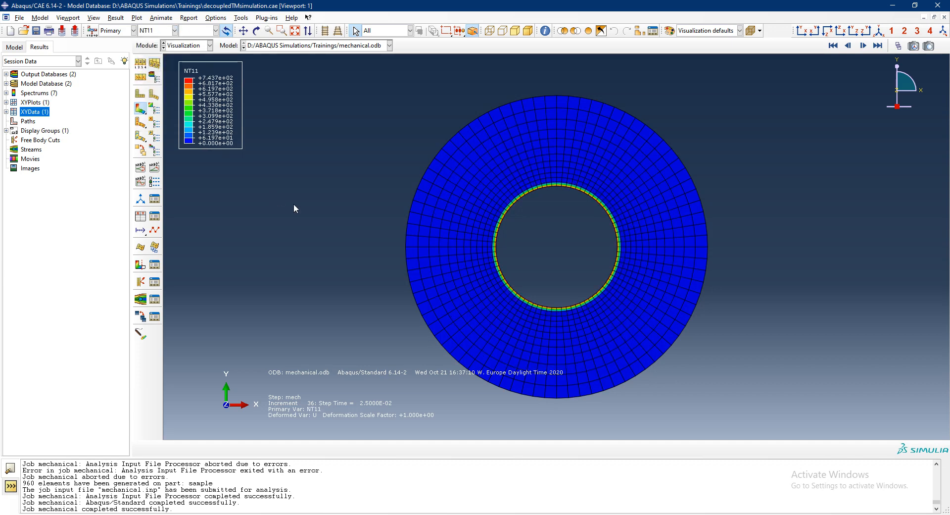
scroll(622, 245, "up", 5)
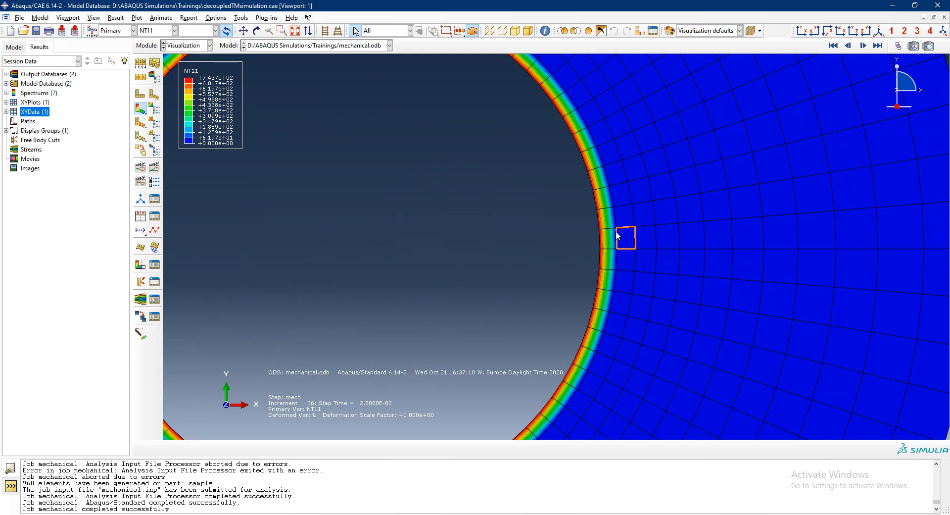
scroll(616, 233, "down", 5)
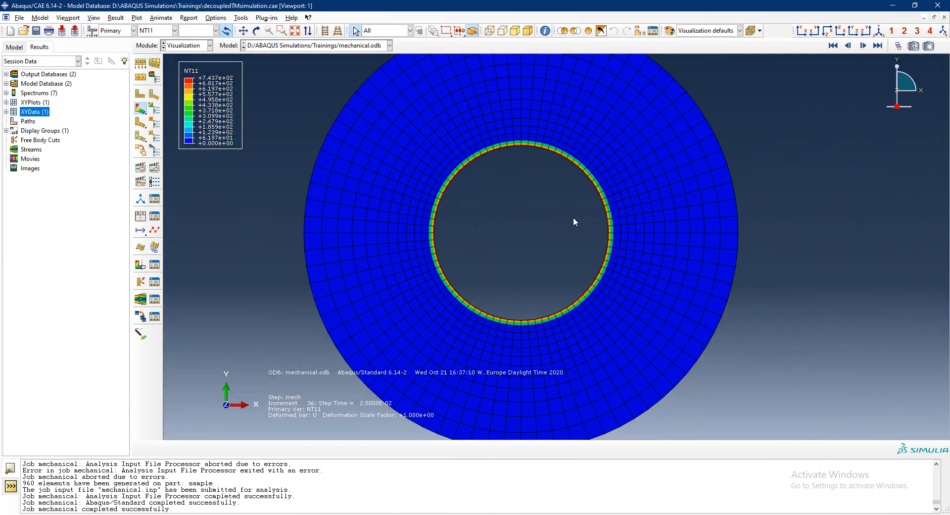
scroll(562, 257, "down", 3)
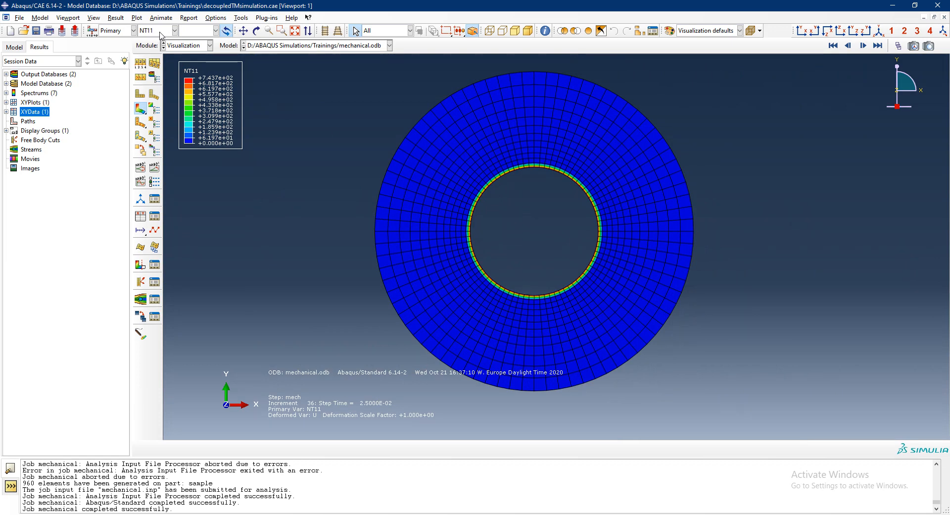
left_click(159, 31)
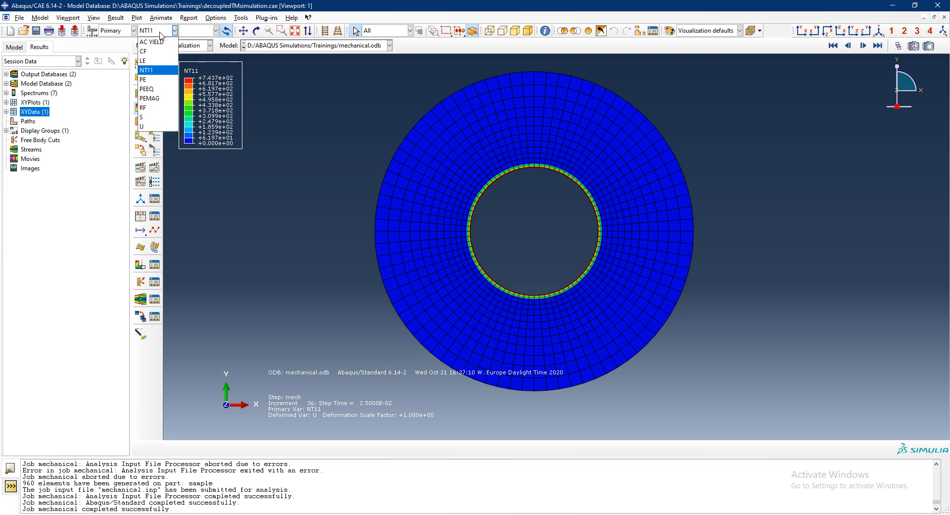
left_click(158, 117)
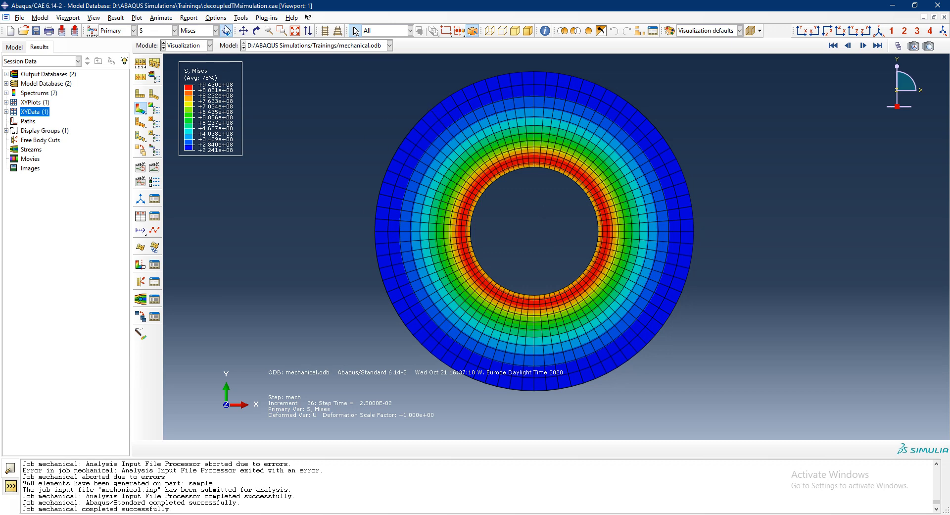
- Create a fixed cylindrical coordinate system with its origin at 0,0,0, accepting the default axis points
left_click(241, 18)
mouse_move(264, 40)
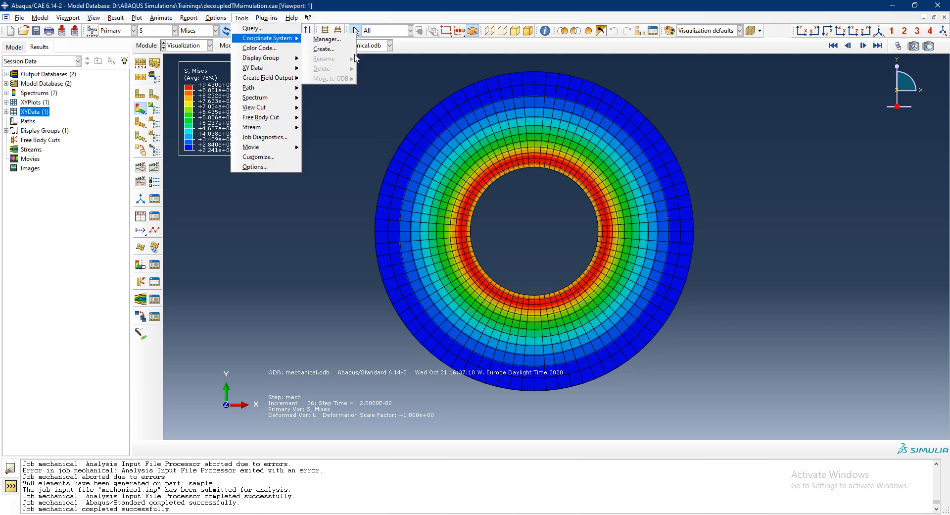
left_click(322, 38)
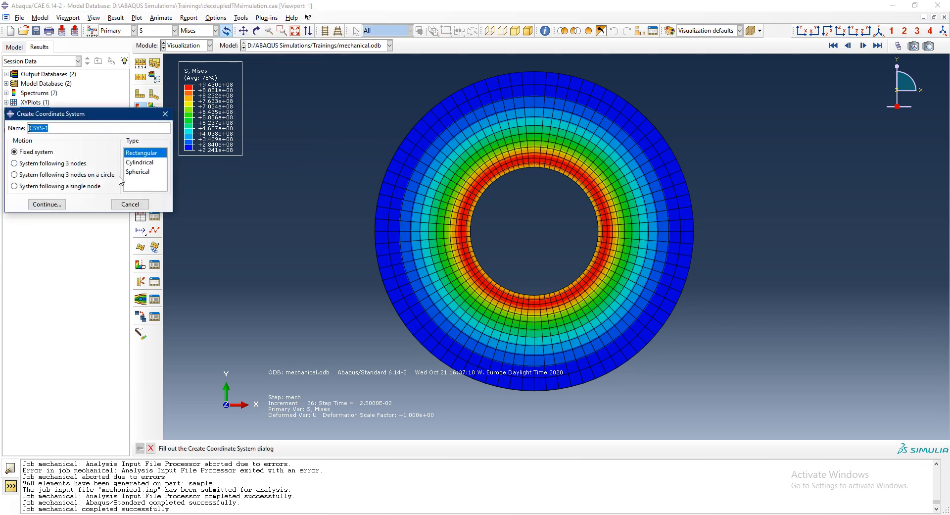
left_click(140, 162)
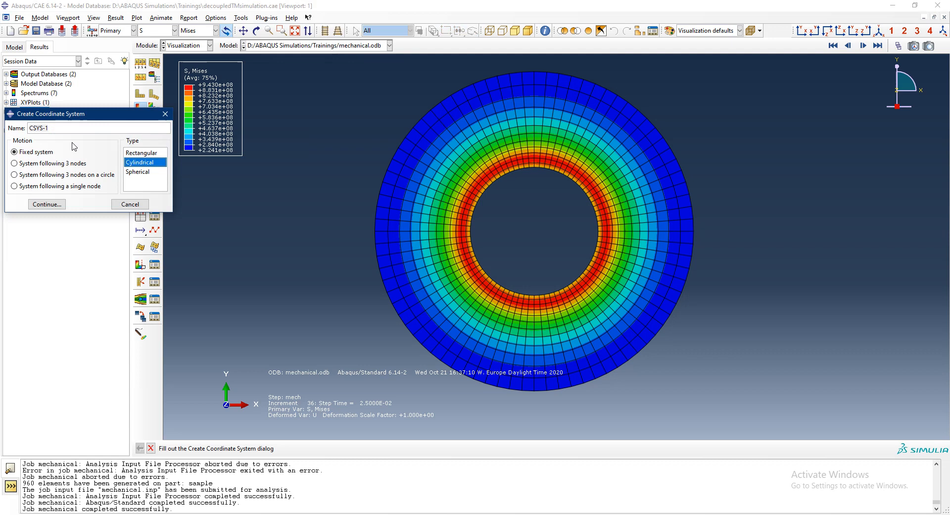
left_click(47, 204)
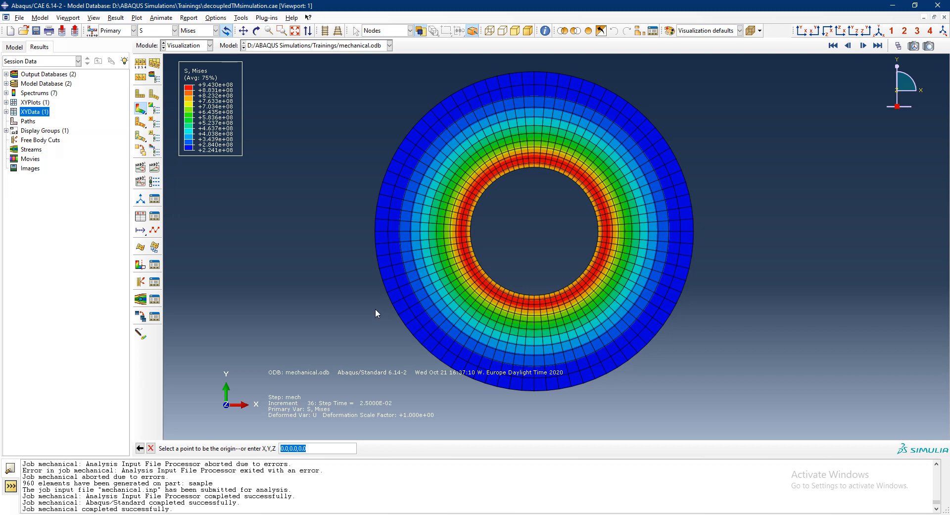
key("Return")
key("Return")
key("Return")
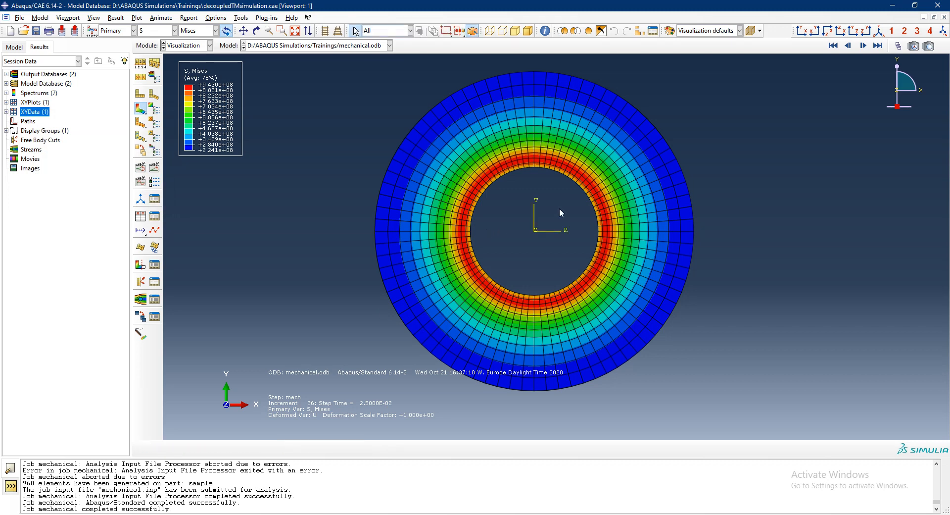
- Set the result transformation to user-specified, using the cylindrical coordinate system CSYS-1
left_click(116, 19)
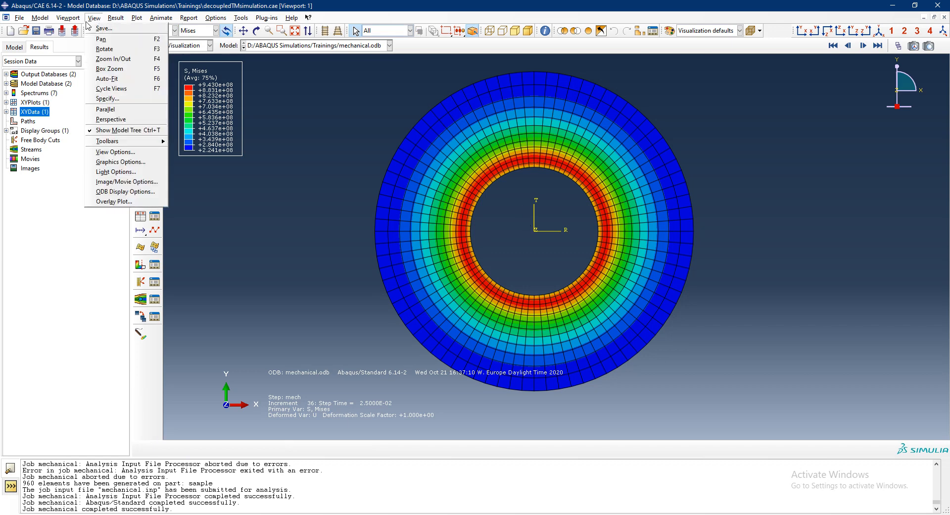
left_click(129, 78)
left_click(74, 144)
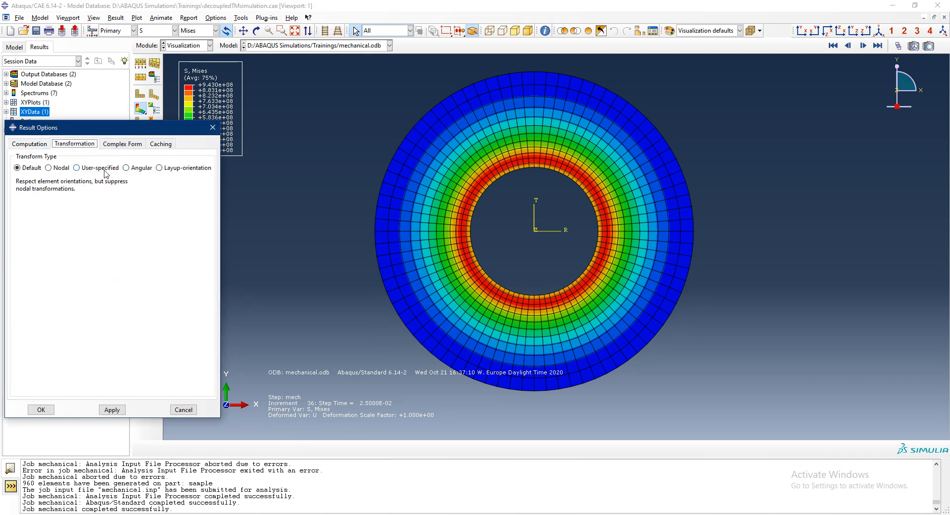
left_click(105, 168)
left_click(45, 410)
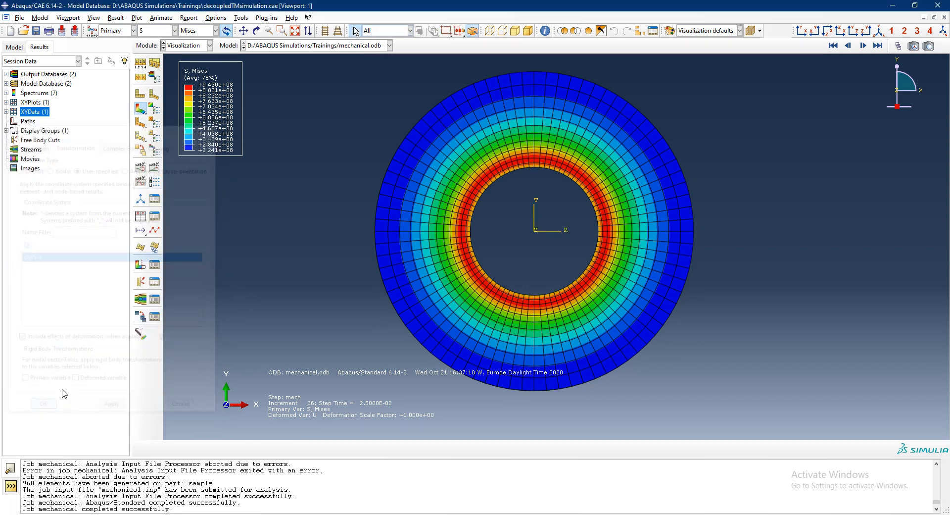
- Review the S11, S22, S33 and S12 stress contours in the cylindrical system and return to S11
left_click(216, 30)
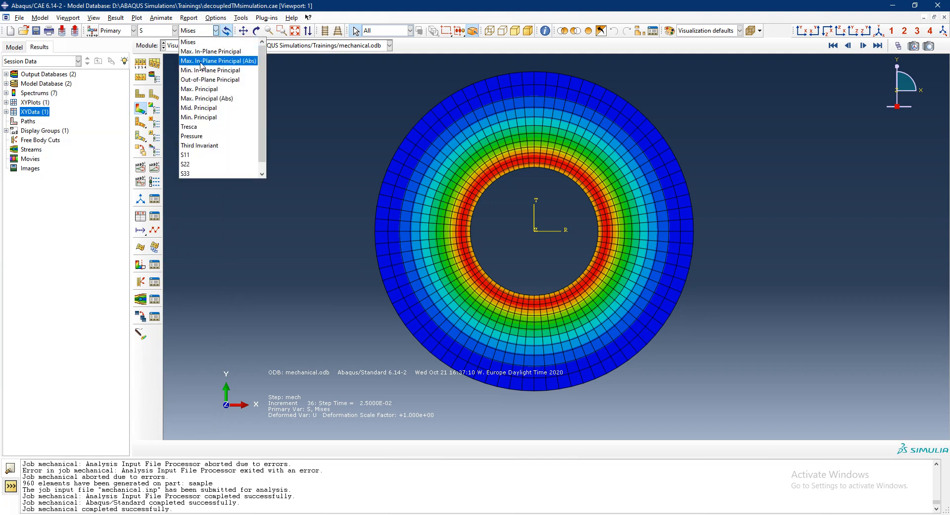
left_click(209, 155)
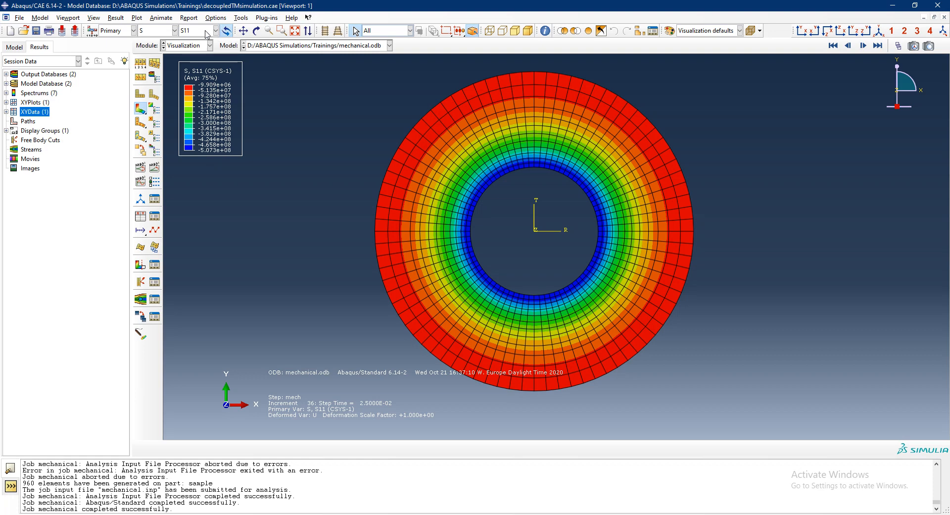
left_click(207, 33)
left_click(208, 165)
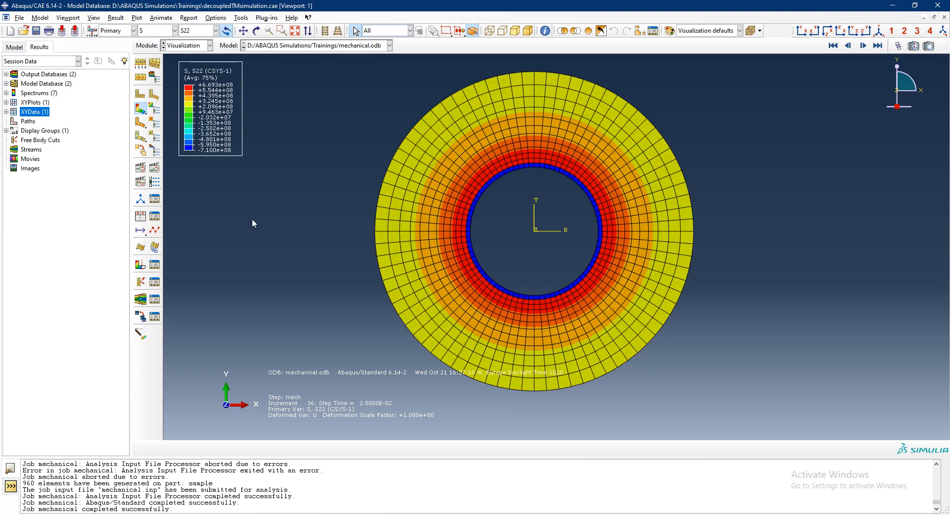
left_click(206, 31)
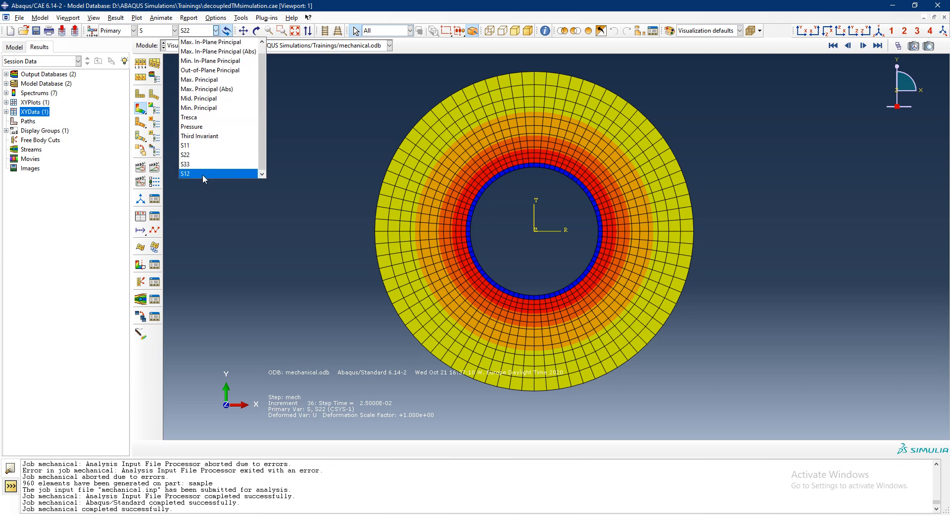
left_click(206, 165)
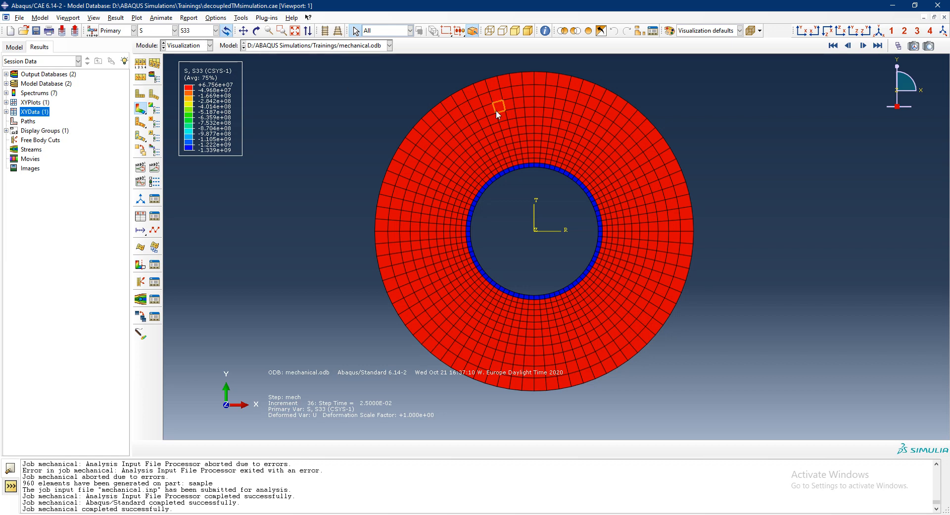
left_click(191, 31)
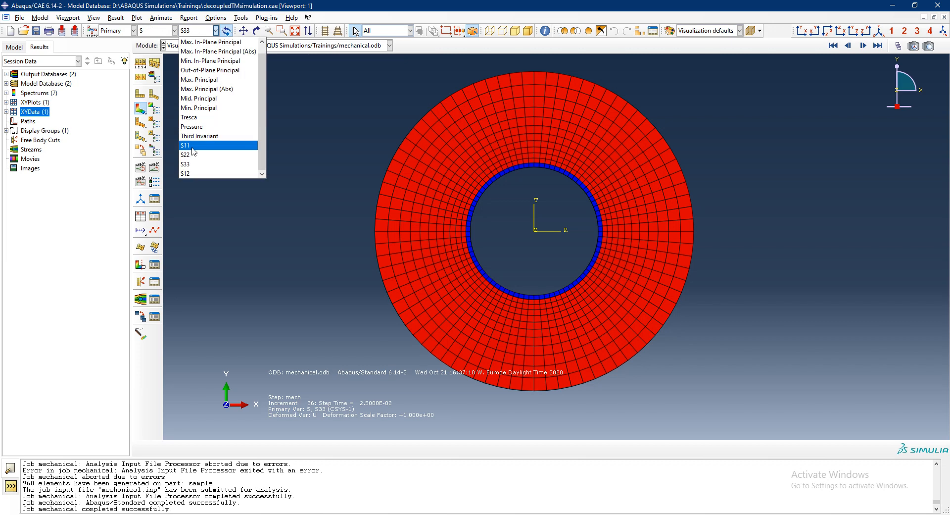
left_click(200, 173)
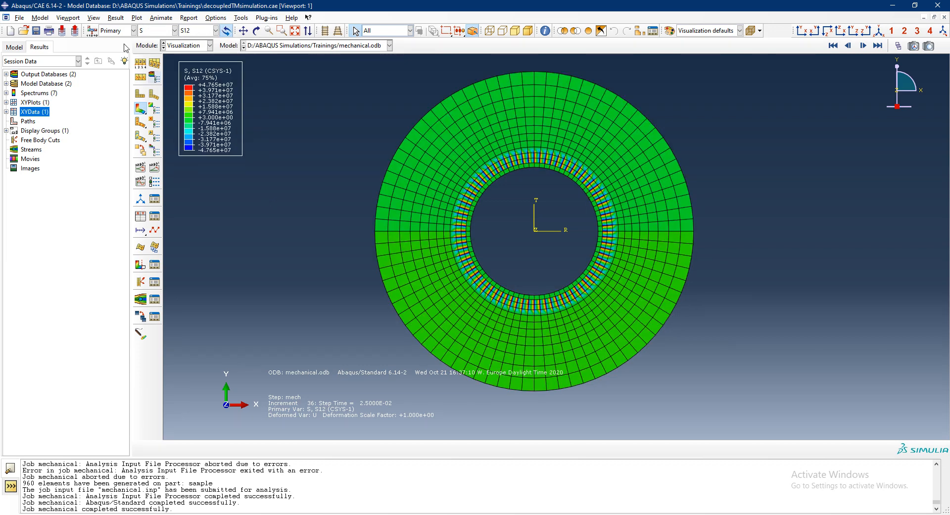
left_click(216, 31)
left_click(198, 145)
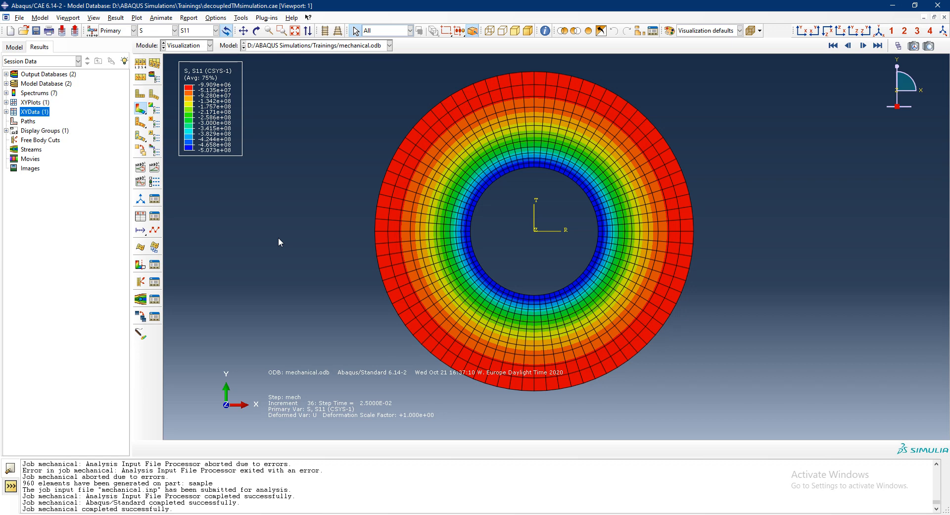
left_click(14, 47)
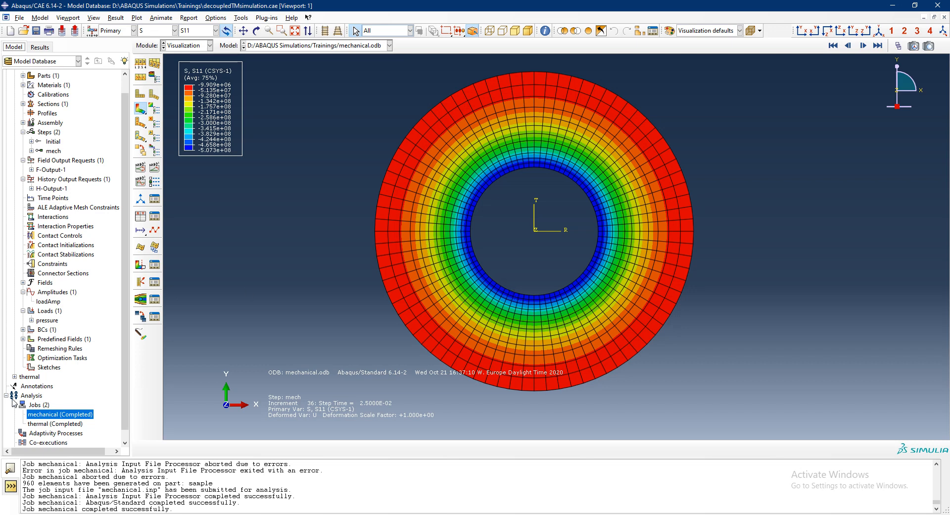
right_click(53, 415)
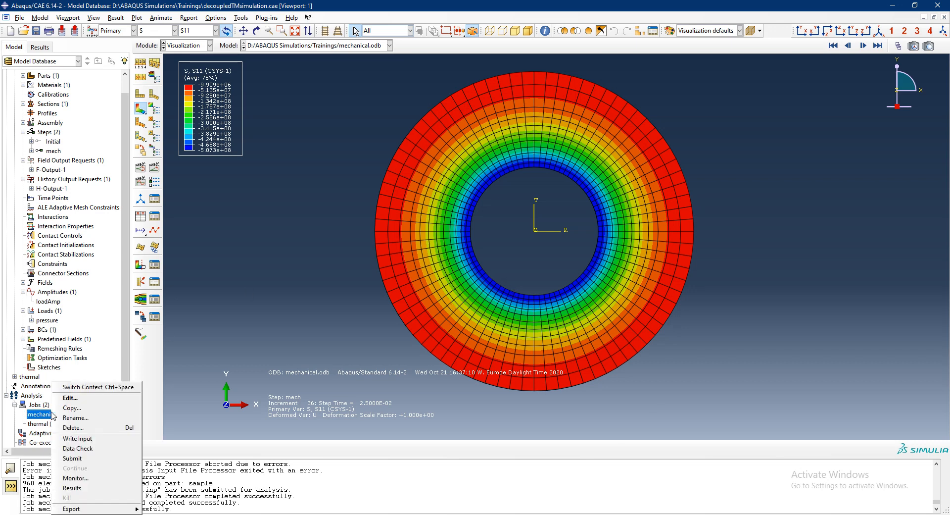
left_click(71, 488)
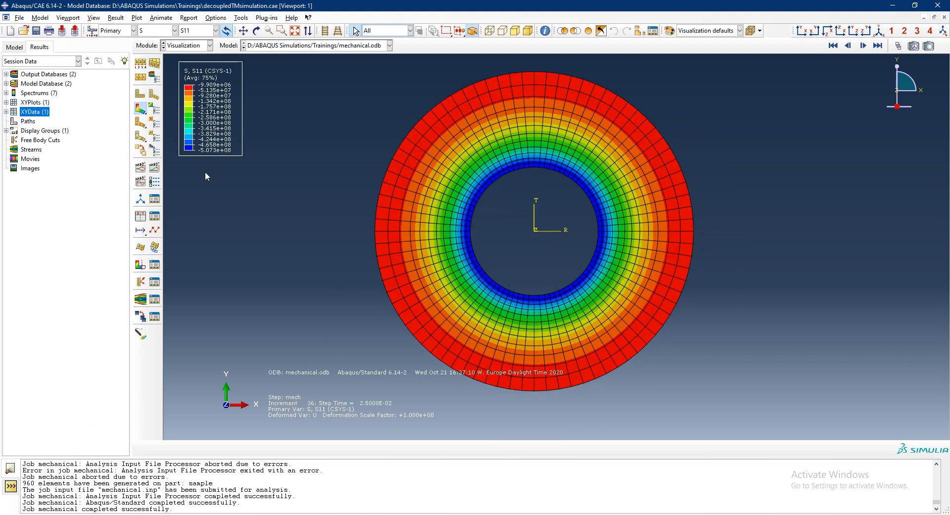
left_click(15, 47)
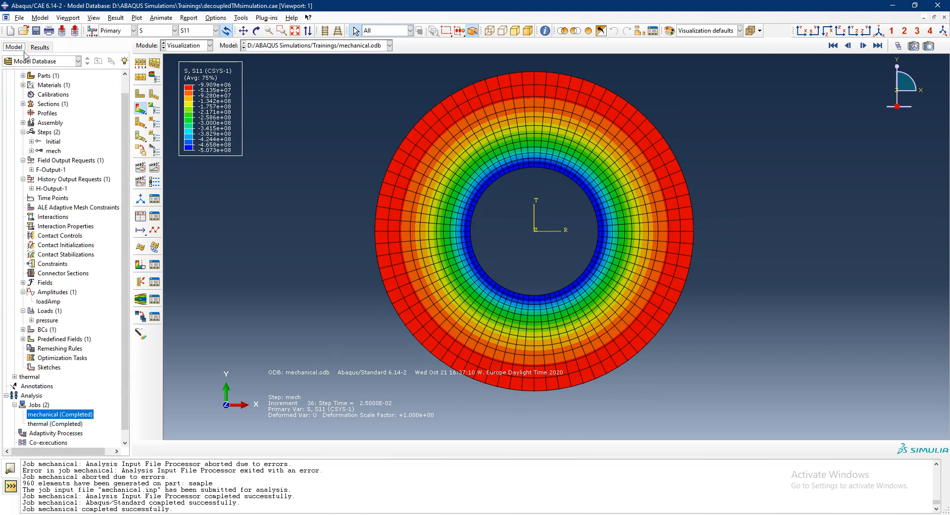
left_click(40, 47)
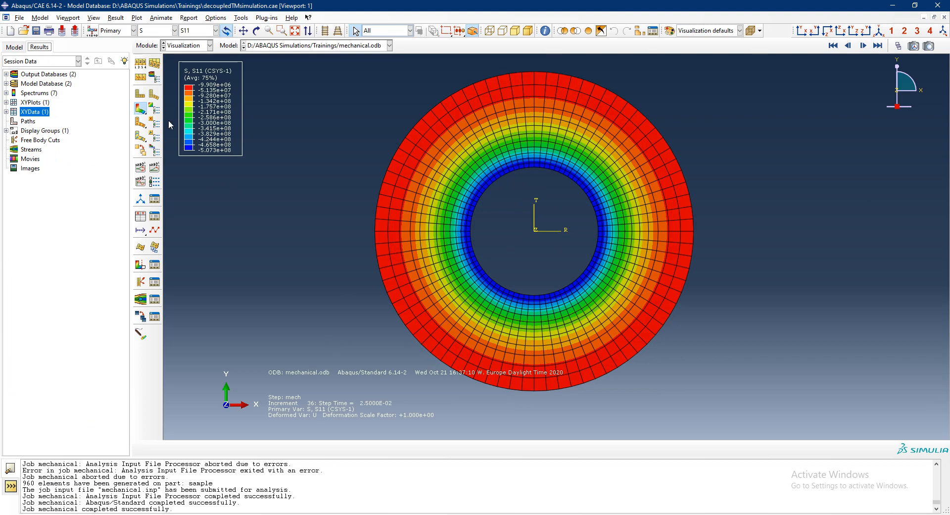
scroll(628, 202, "down", 6)
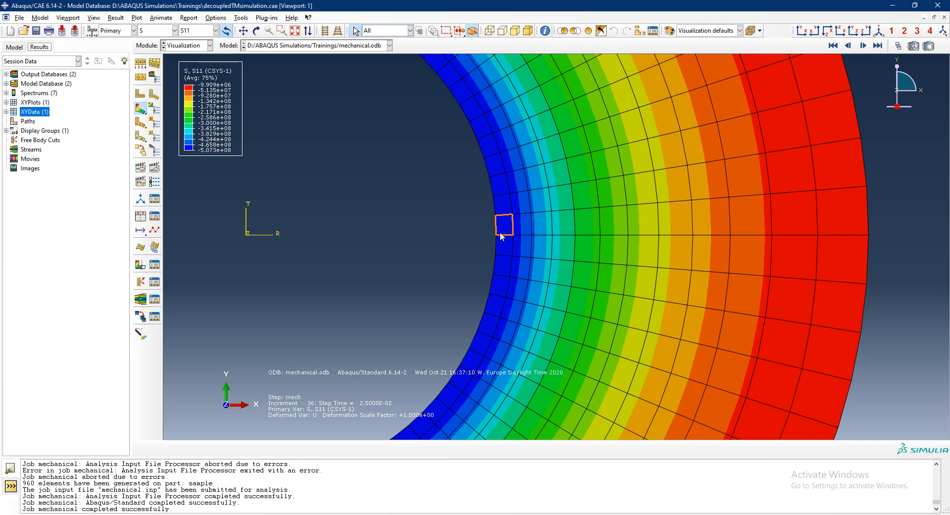
scroll(501, 236, "down", 5)
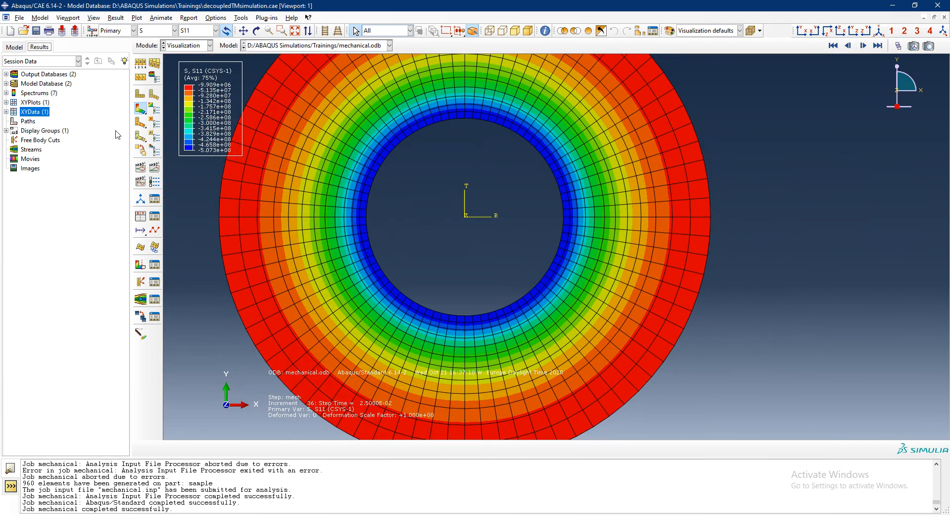
- Start XY data from ODB field output and select the unique nodal variables NT11 and Mises stress
double_click(42, 112)
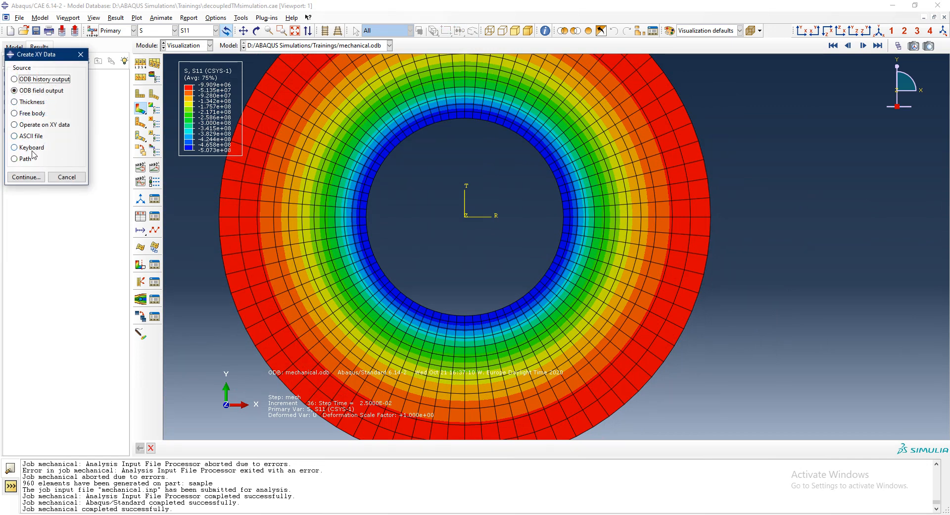
left_click(41, 179)
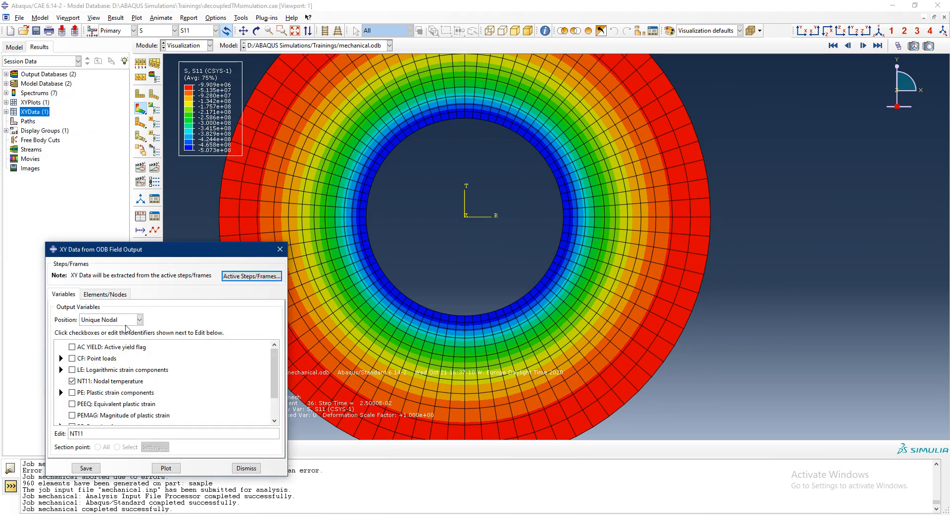
scroll(115, 406, "down", 2)
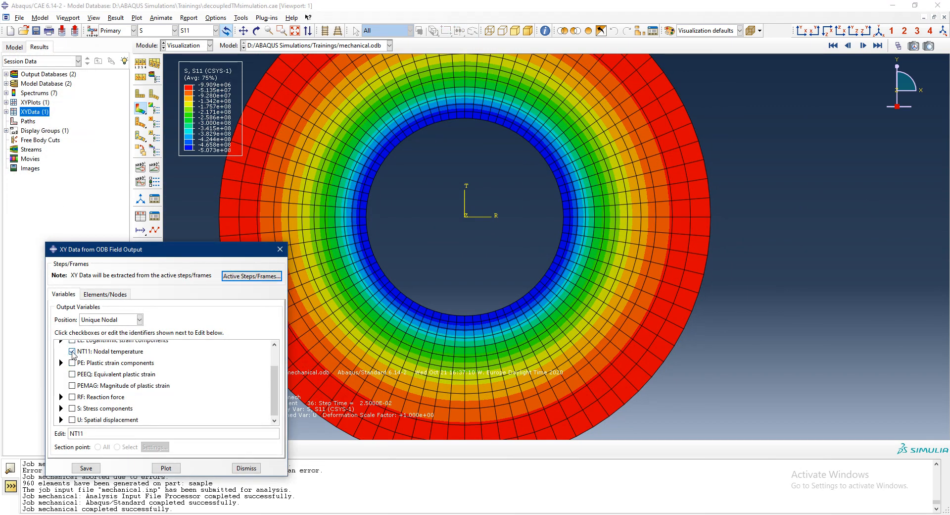
left_click(61, 409)
scroll(79, 386, "down", 2)
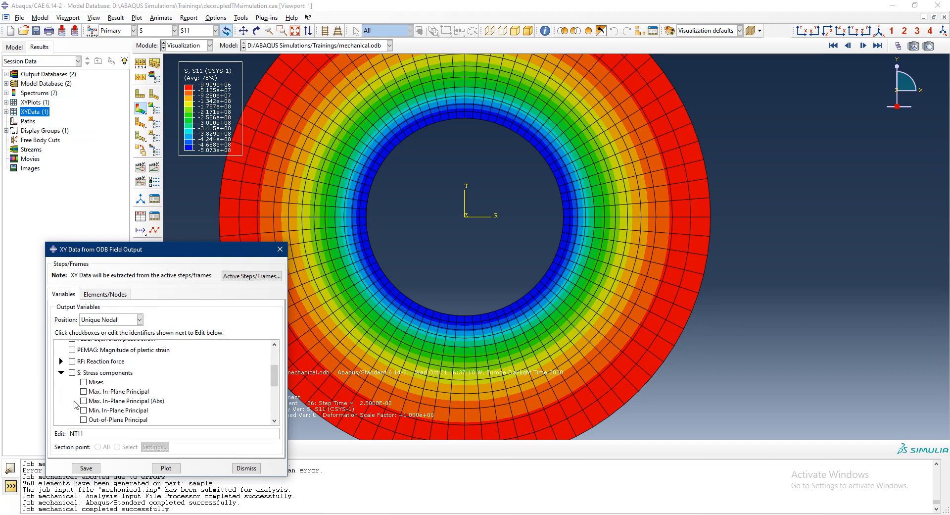
left_click(92, 357)
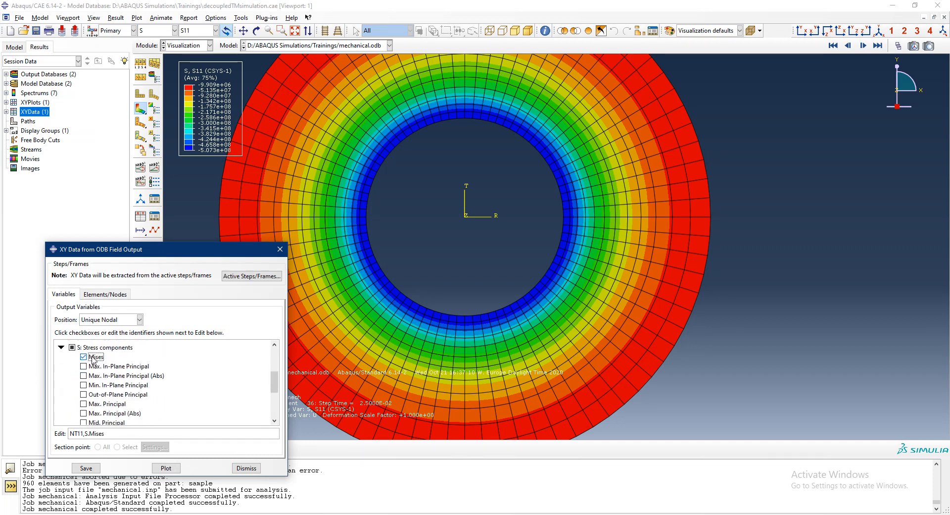
left_click(88, 357)
scroll(101, 380, "down", 1)
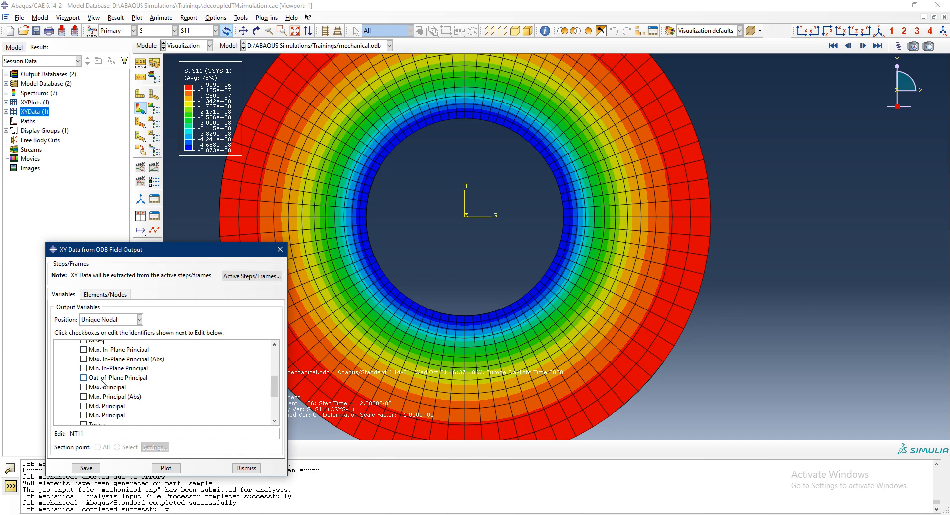
scroll(102, 383, "down", 3)
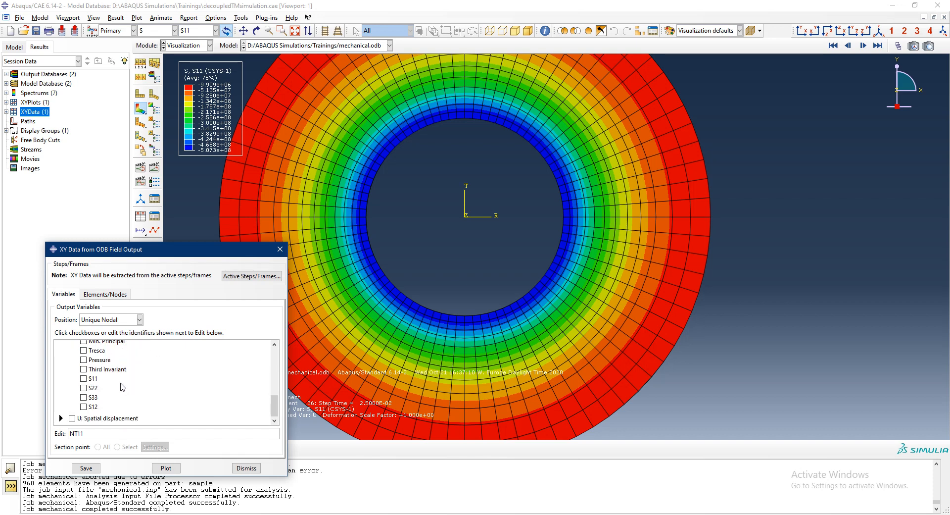
scroll(122, 386, "up", 5)
left_click(95, 356)
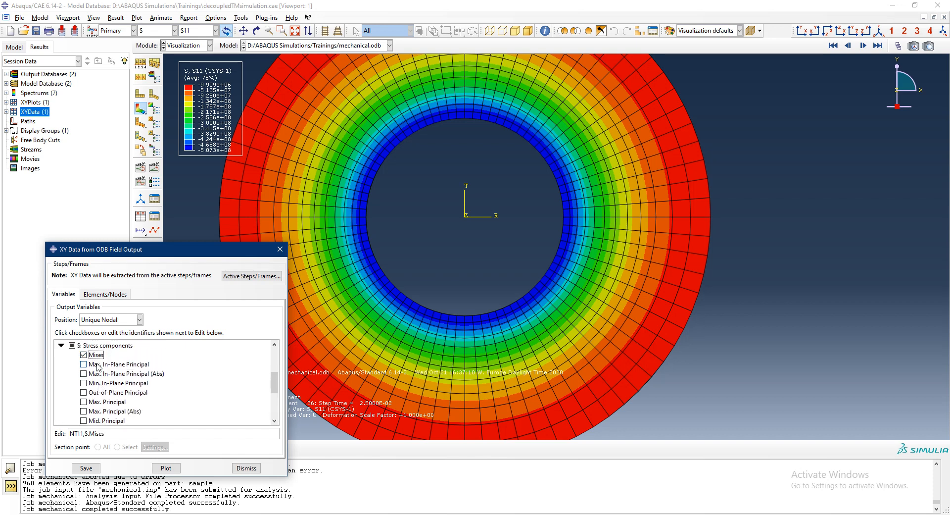
- Pick the node on the ring's inner edge along the R axis, plot its NT11 and Mises histories, and dismiss the extraction dialog
left_click(105, 294)
left_click(135, 320)
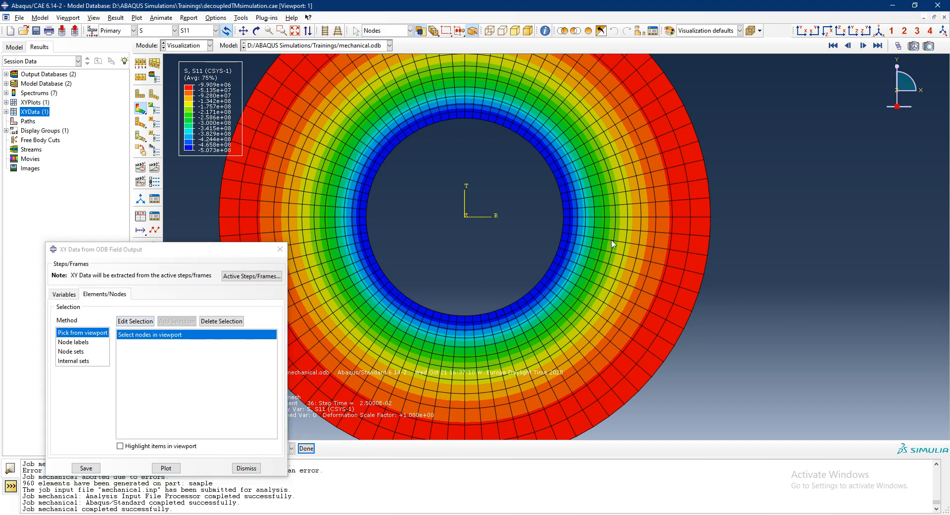
left_click(564, 221)
left_click(306, 448)
left_click(172, 469)
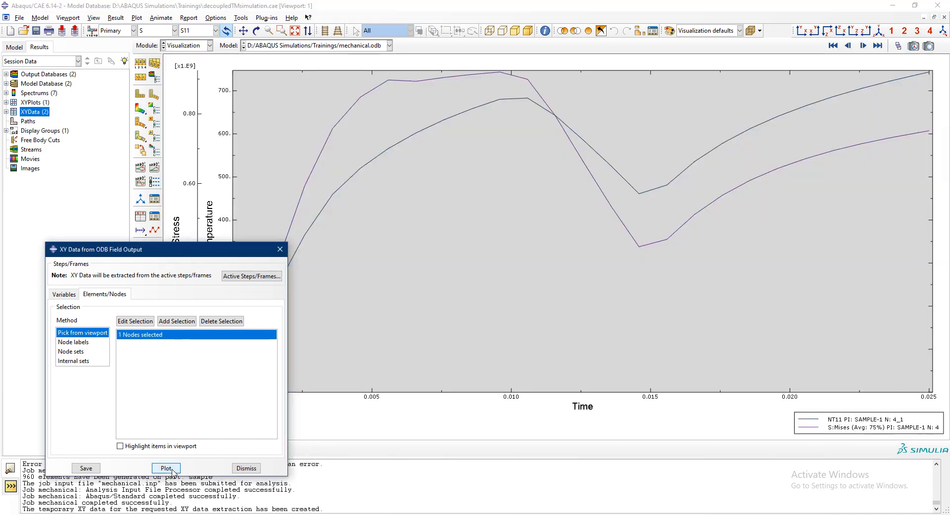
left_click(246, 468)
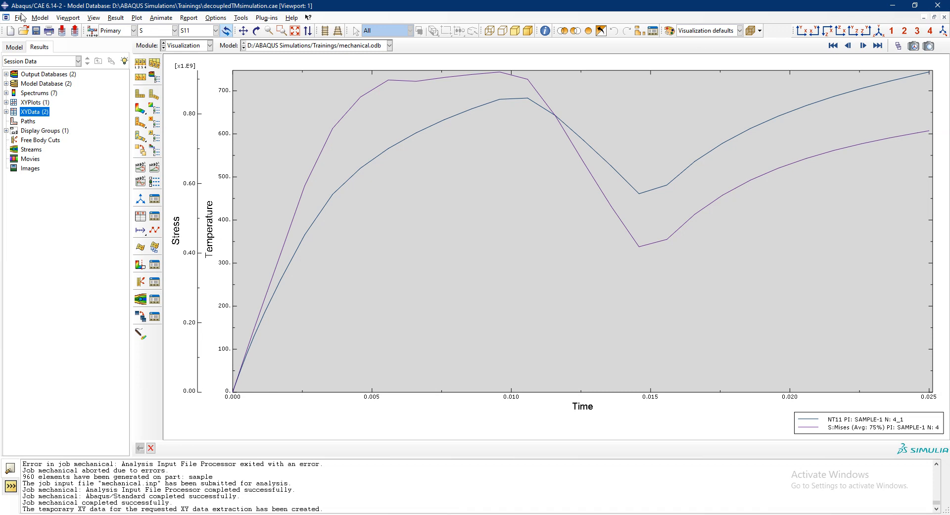
- Start another ODB field output extraction and add the Pressure stress component to NT11 and Mises
left_click(14, 47)
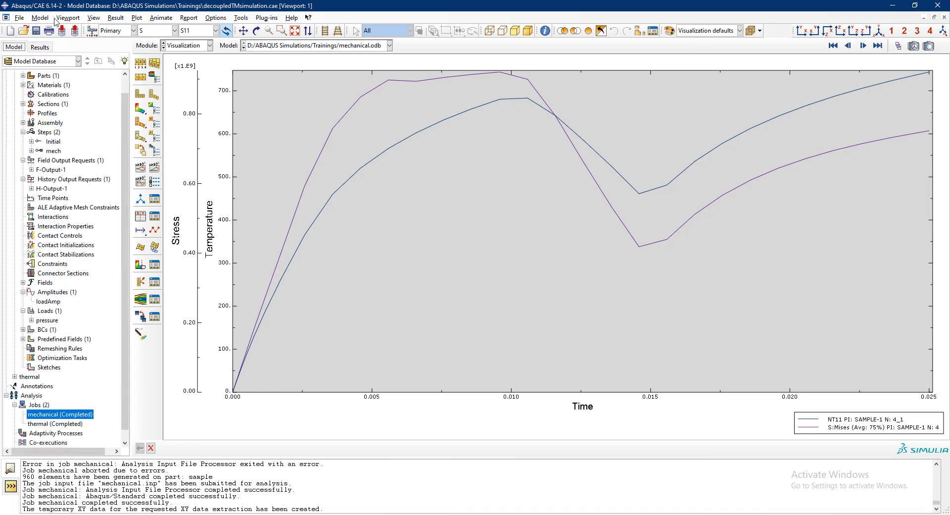
left_click(39, 47)
left_click(41, 112)
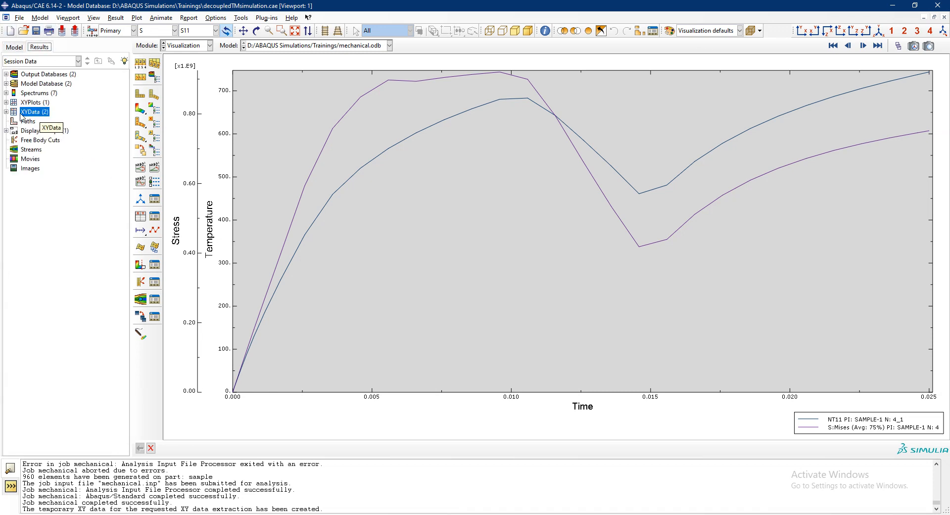
double_click(42, 113)
left_click(25, 176)
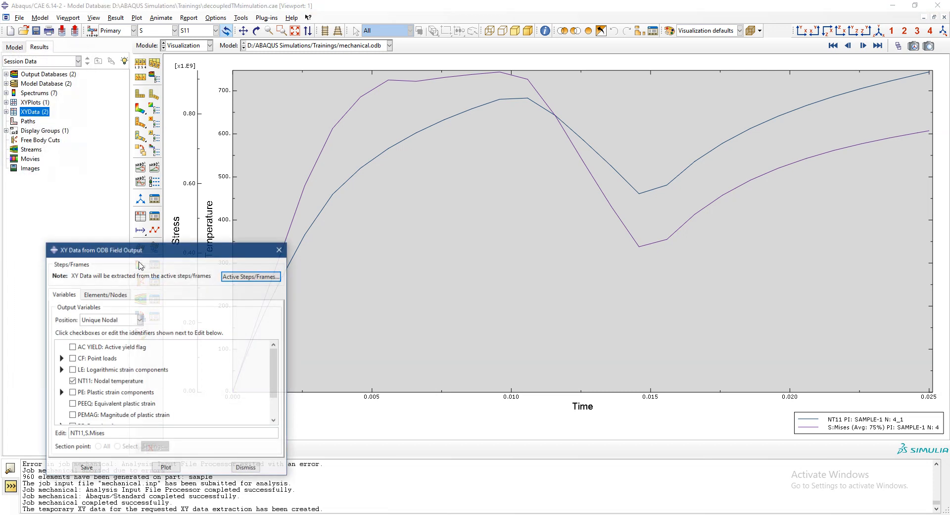
scroll(72, 419, "down", 4)
left_click(61, 406)
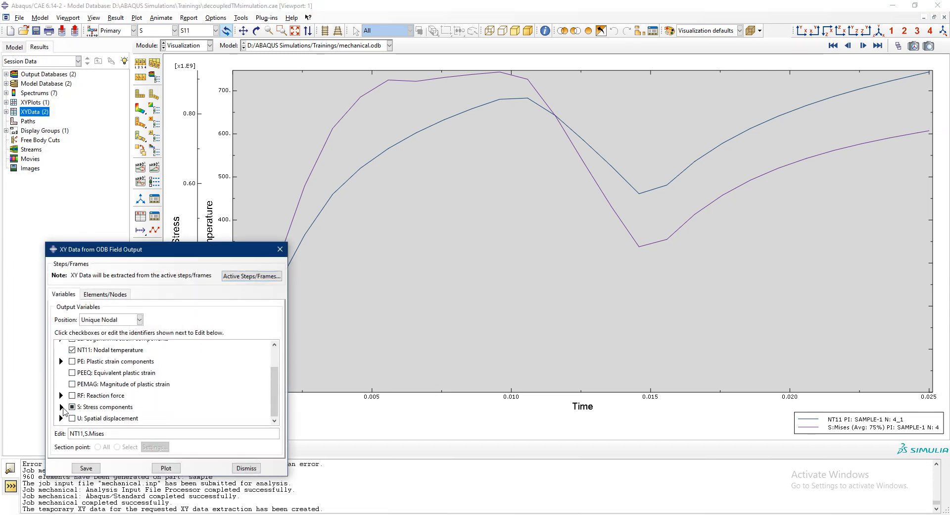
scroll(78, 403, "down", 3)
scroll(77, 399, "up", 1)
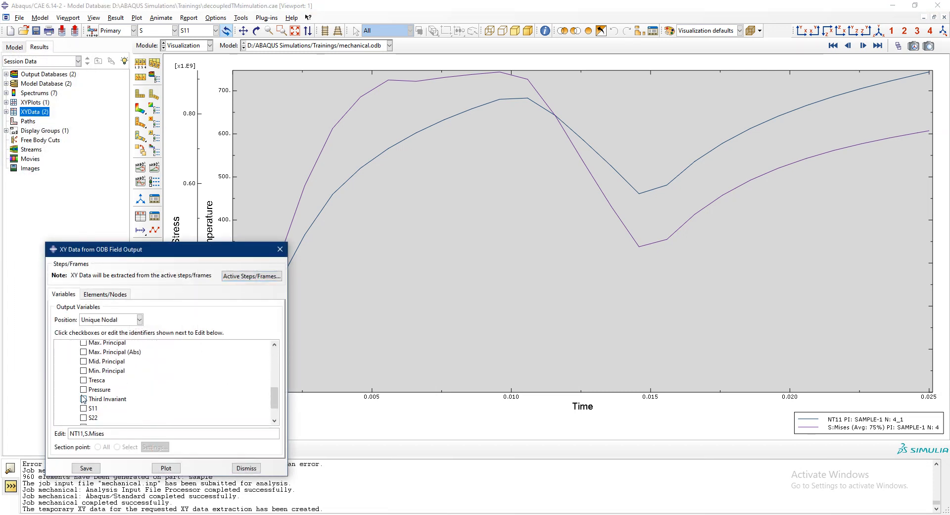
left_click(83, 390)
scroll(102, 419, "up", 1)
scroll(103, 420, "up", 4)
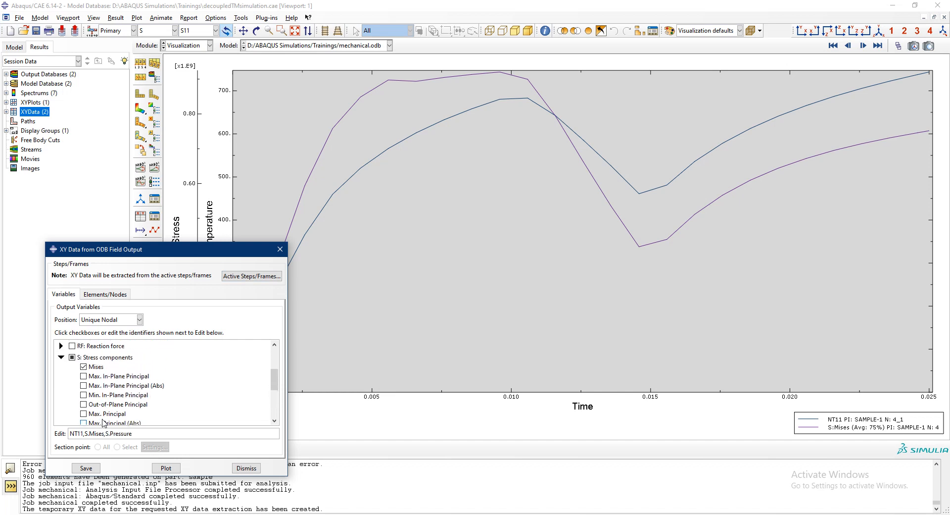
scroll(104, 422, "up", 1)
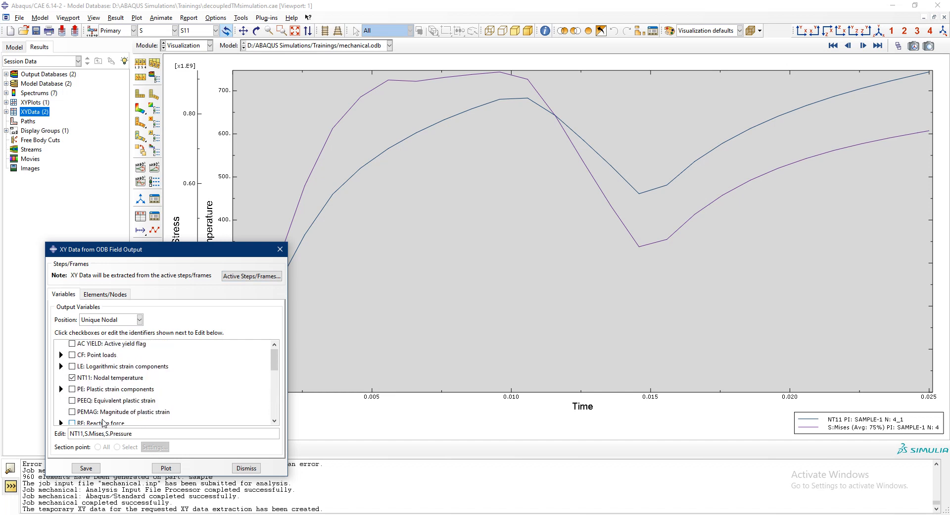
scroll(104, 422, "down", 6)
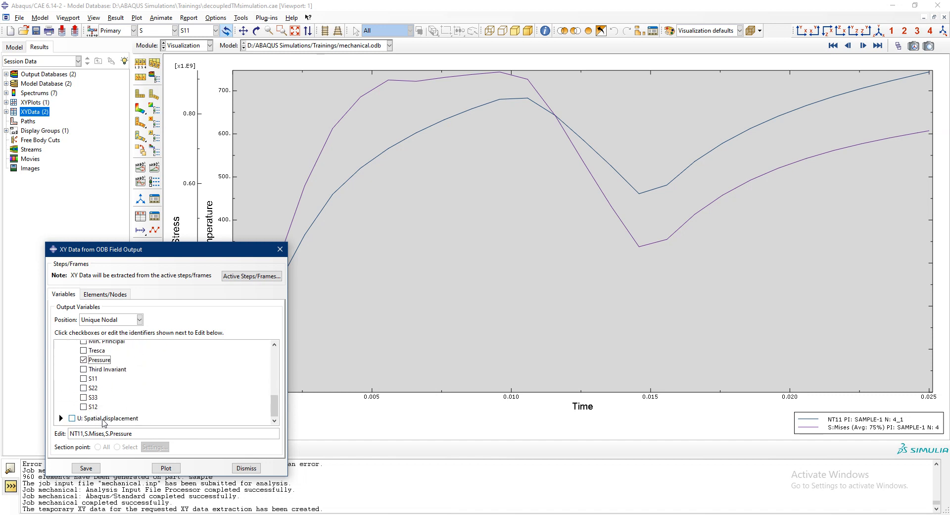
- Bring back the contour plot, pick the inner-edge node on the R axis and plot its NT11, Mises and Pressure histories
left_click(165, 467)
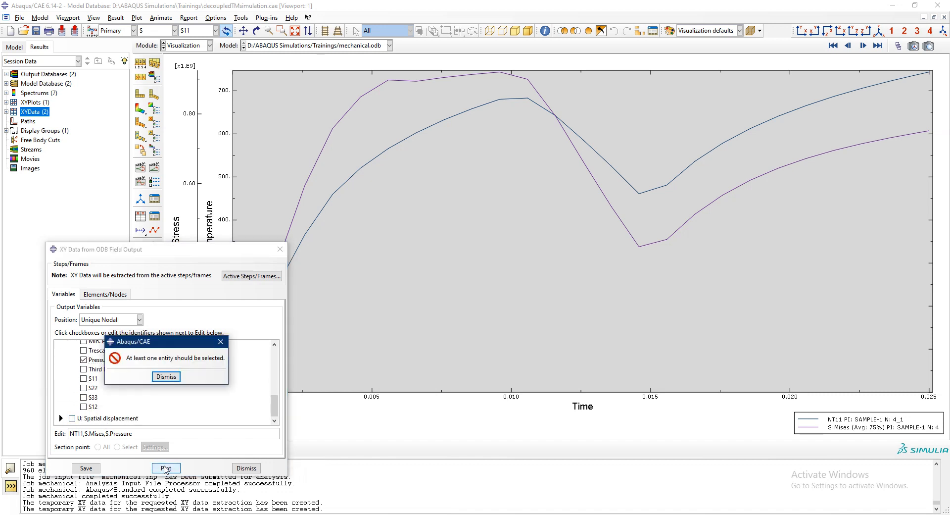
left_click(167, 376)
left_click(105, 294)
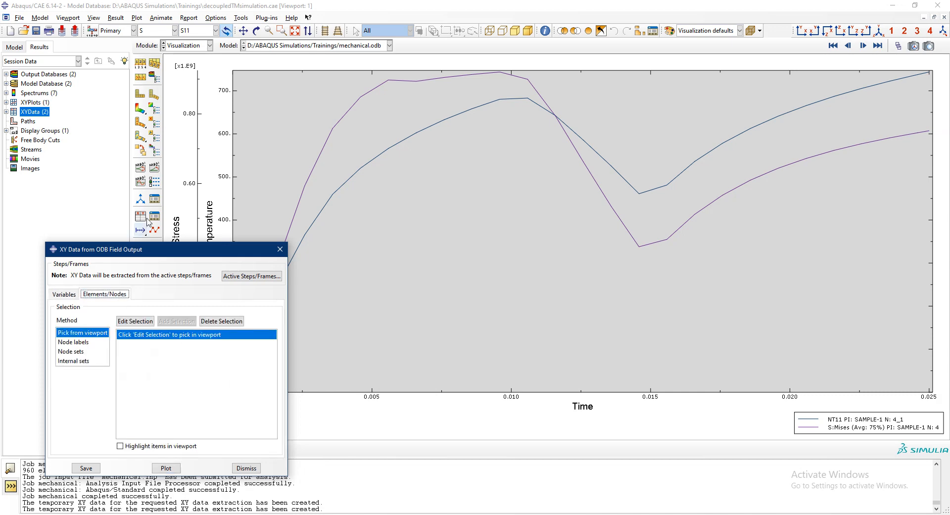
left_click(141, 108)
left_click(135, 320)
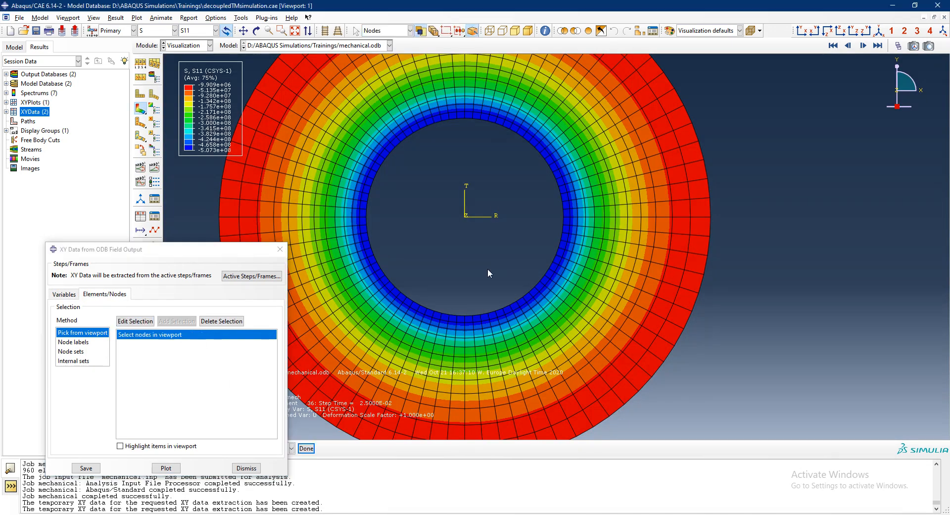
left_click(563, 217)
left_click(306, 448)
left_click(168, 468)
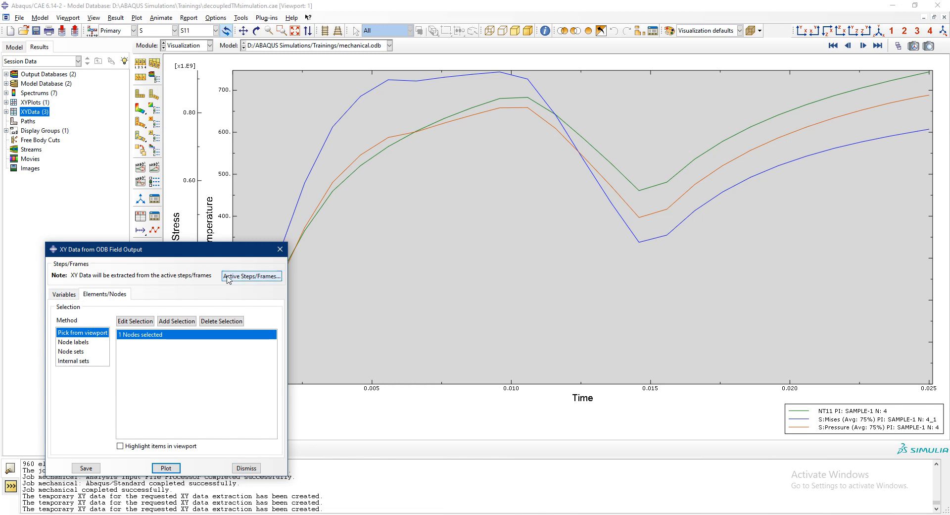
- Remove Pressure from the output variables and replot only the NT11 and Mises histories
left_click_drag(220, 253, 279, 236)
left_click(126, 277)
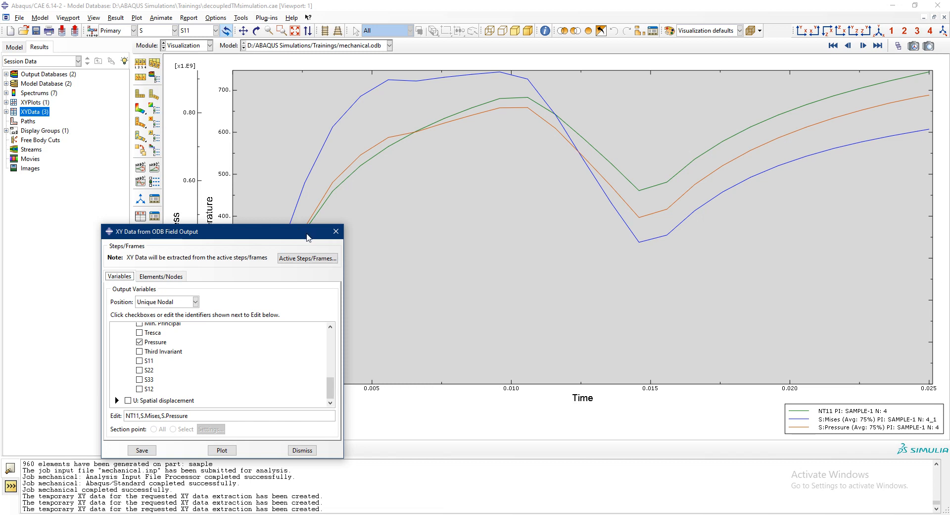
left_click(139, 342)
left_click(223, 450)
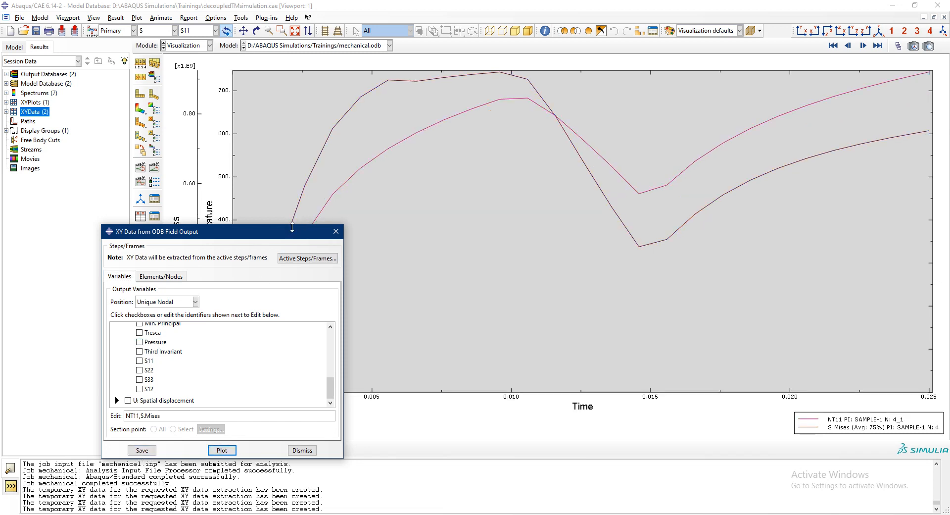
- Return to the S11 contour plot of the ring and put away the XY data extraction dialog
left_click_drag(289, 231, 65, 302)
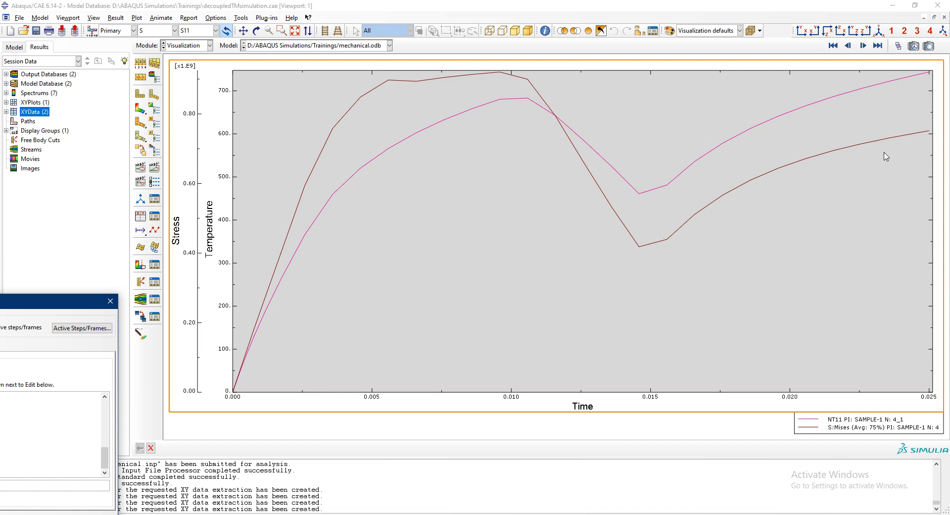
left_click(141, 108)
left_click_drag(60, 309, 279, 152)
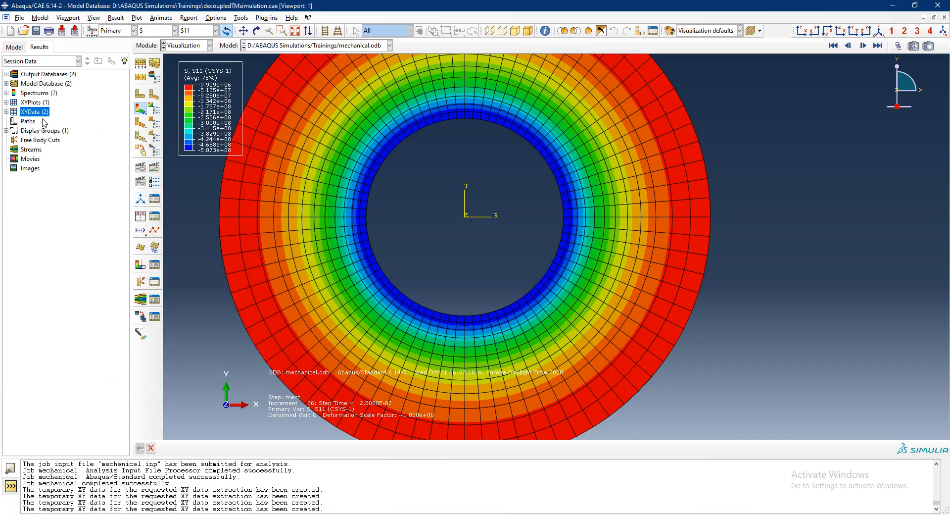
- Create a node list path through the mesh nodes along the R axis, from the ring's inner edge to its outer edge
double_click(28, 121)
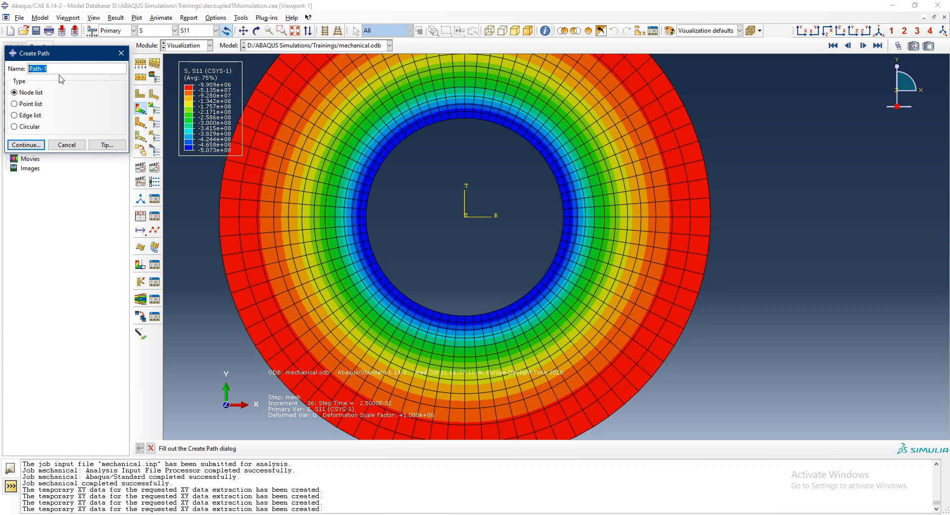
left_click(26, 144)
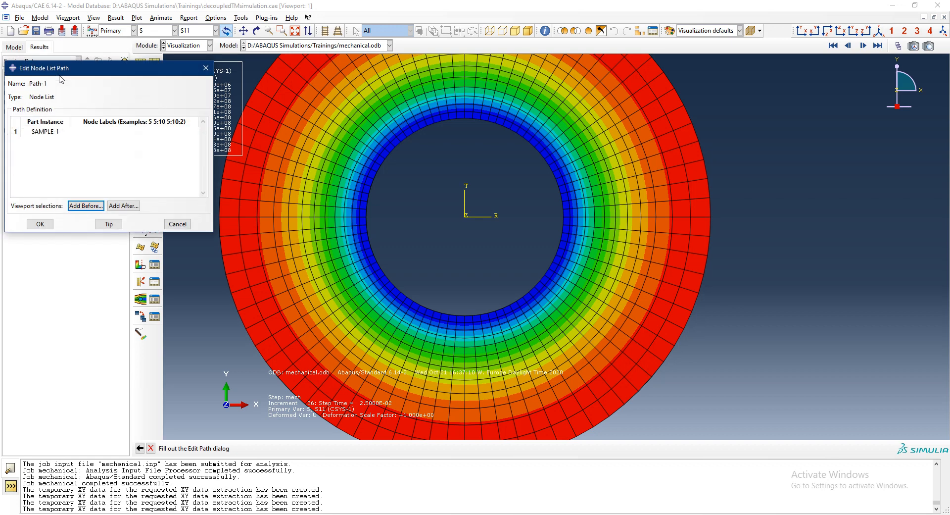
left_click(86, 205)
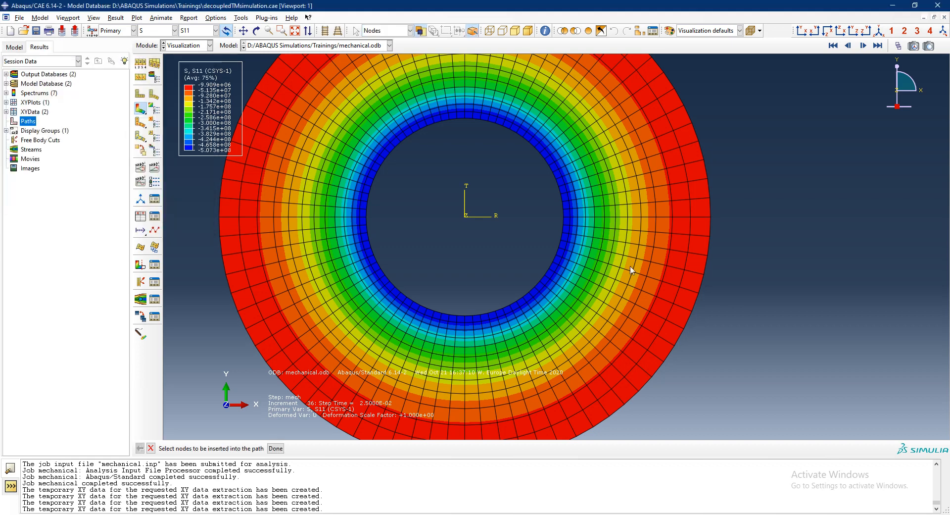
left_click(564, 216)
left_click(578, 216)
left_click(585, 216)
left_click(595, 216)
left_click(605, 216)
left_click(615, 217)
left_click(628, 216)
left_click(710, 216)
left_click(275, 448)
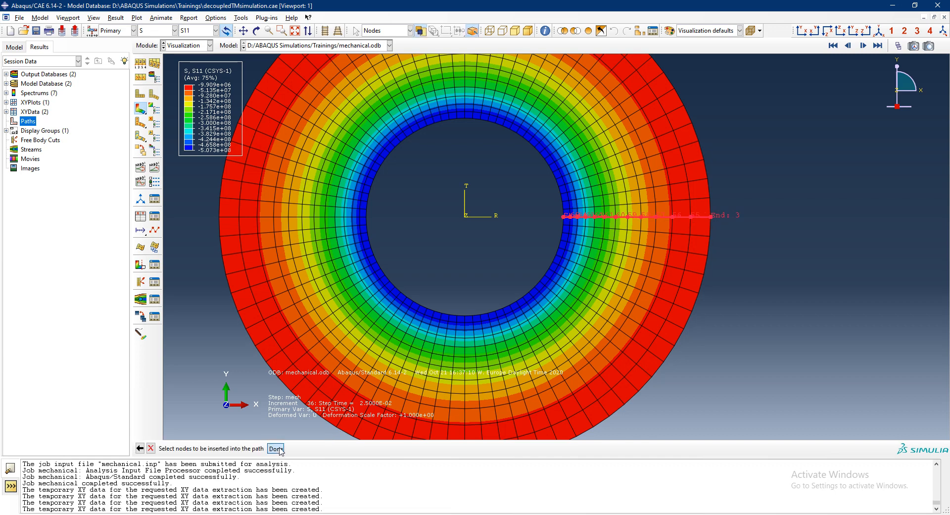
left_click(40, 224)
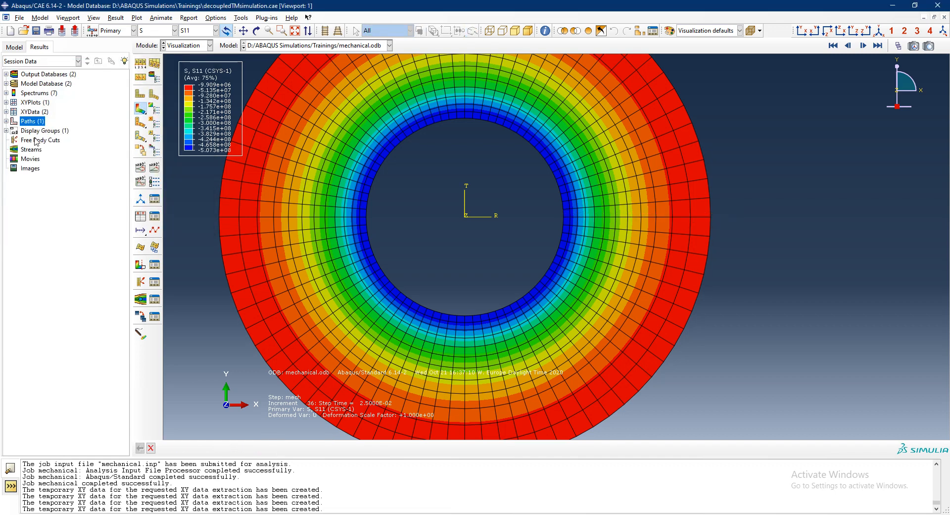
- Create XY data from Path-1 on the deformed shape and plot S11 against true distance at the path points
double_click(31, 111)
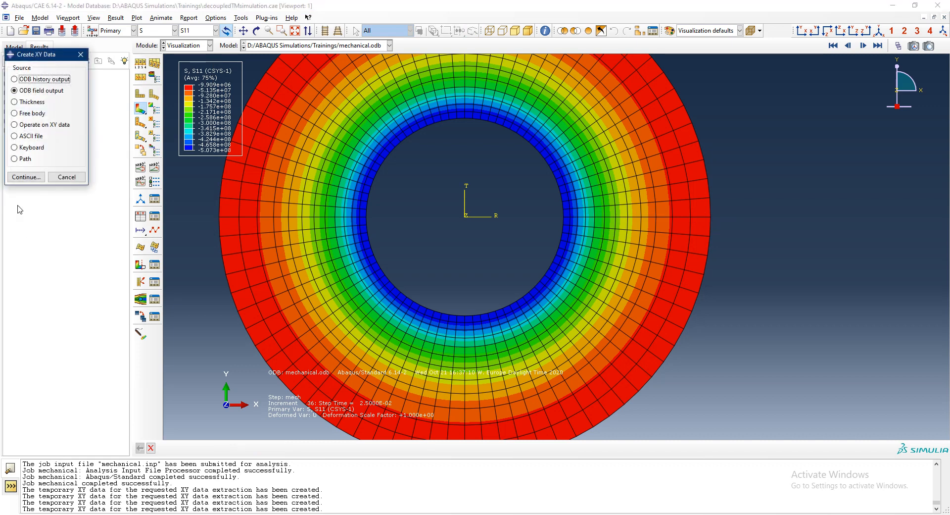
left_click(15, 159)
left_click(22, 179)
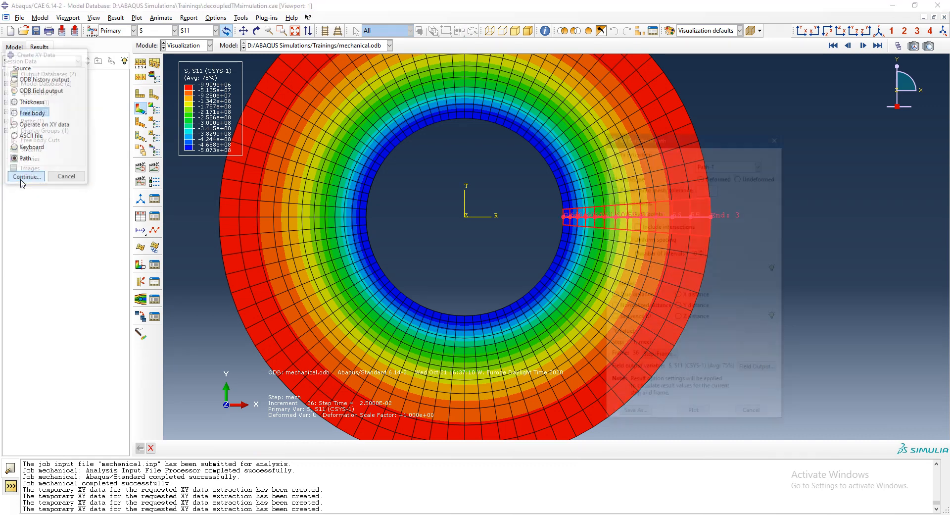
left_click(876, 49)
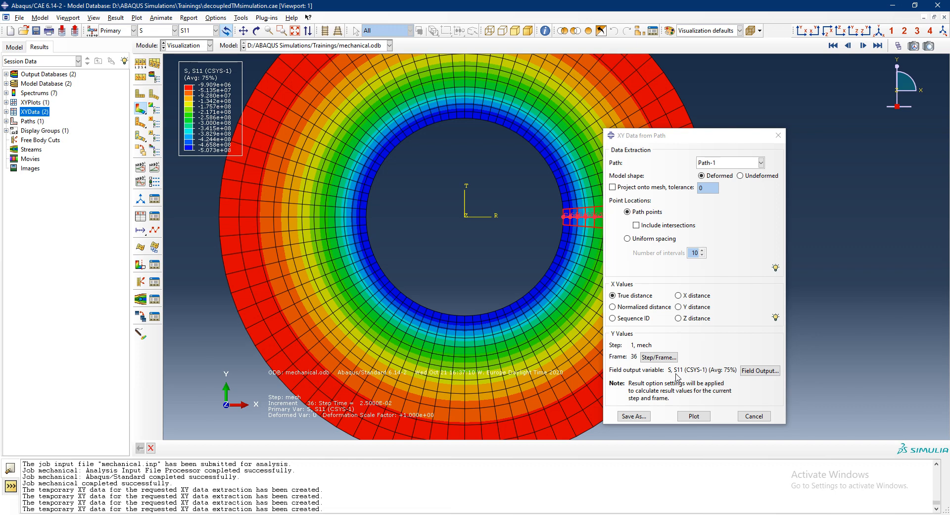
left_click(694, 417)
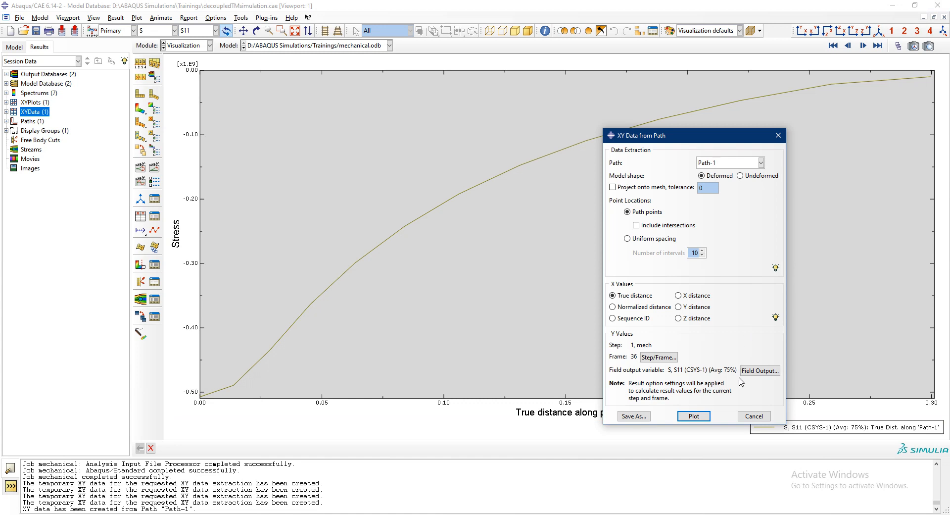
- Change the path plot's field output variable to stress component S22 and plot it along Path-1
left_click(759, 370)
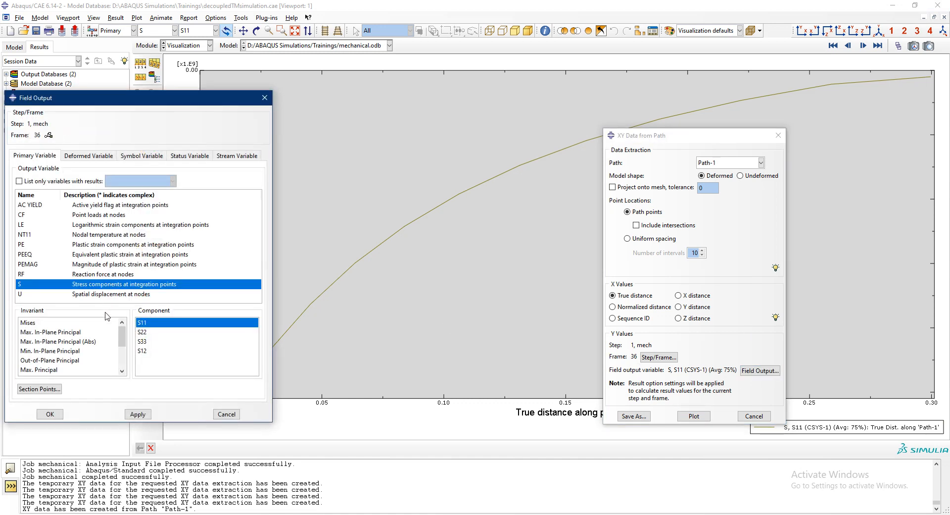
left_click(142, 332)
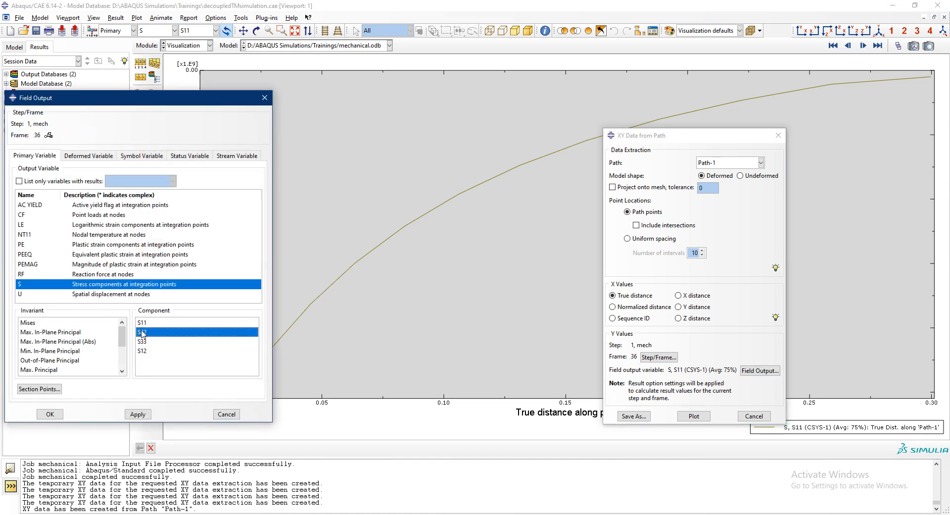
left_click(50, 414)
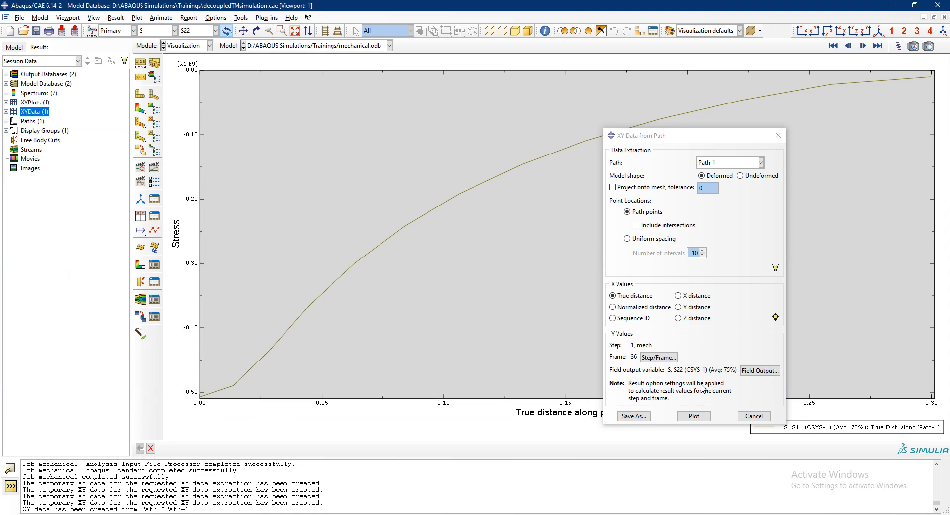
left_click(693, 416)
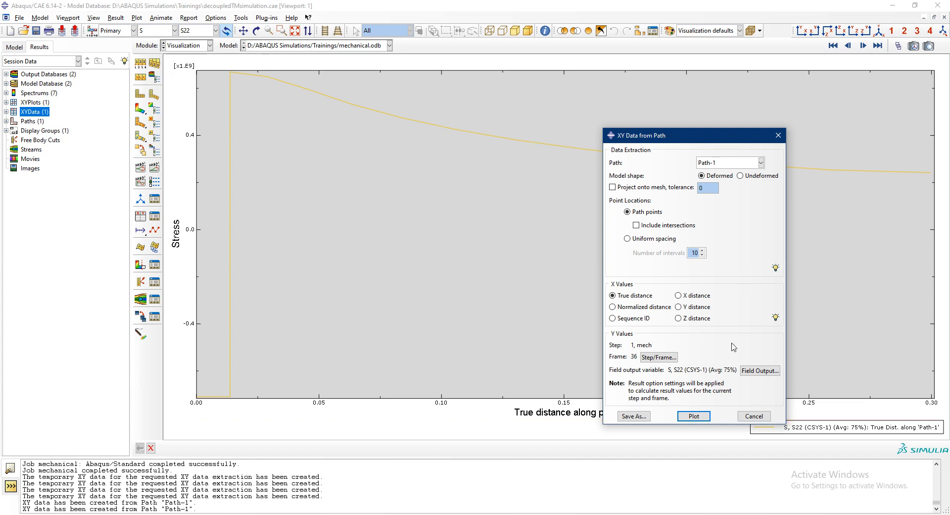
- Plot the nodal temperature NT11 along Path-1, and close the field output and path data dialogs
left_click(759, 371)
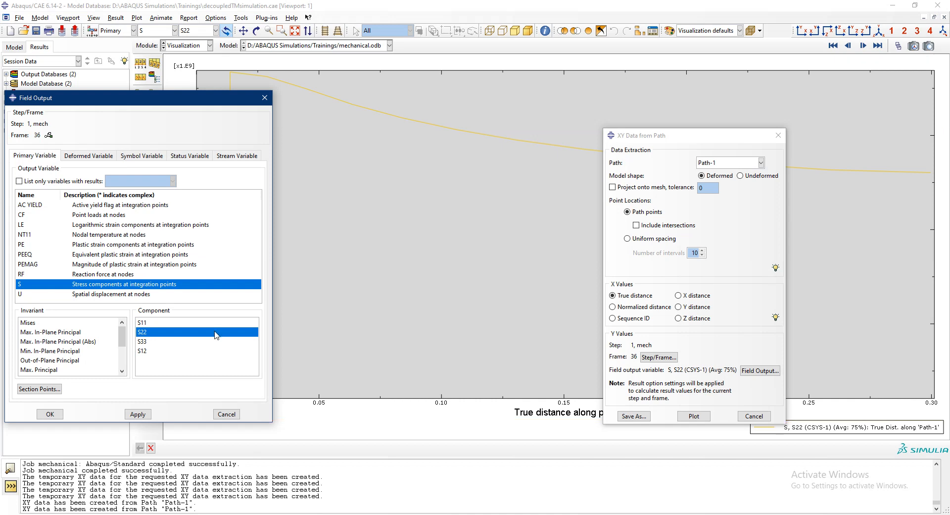
left_click(47, 234)
left_click(138, 414)
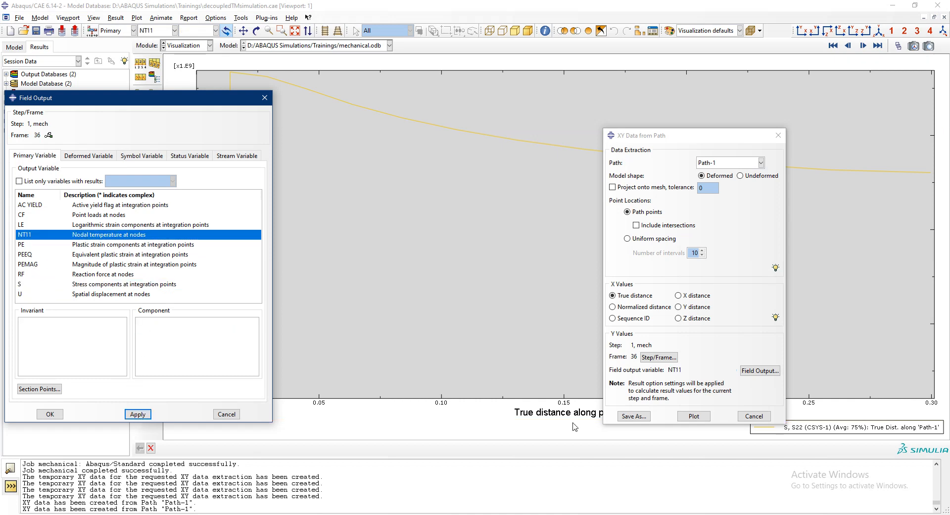
left_click(693, 416)
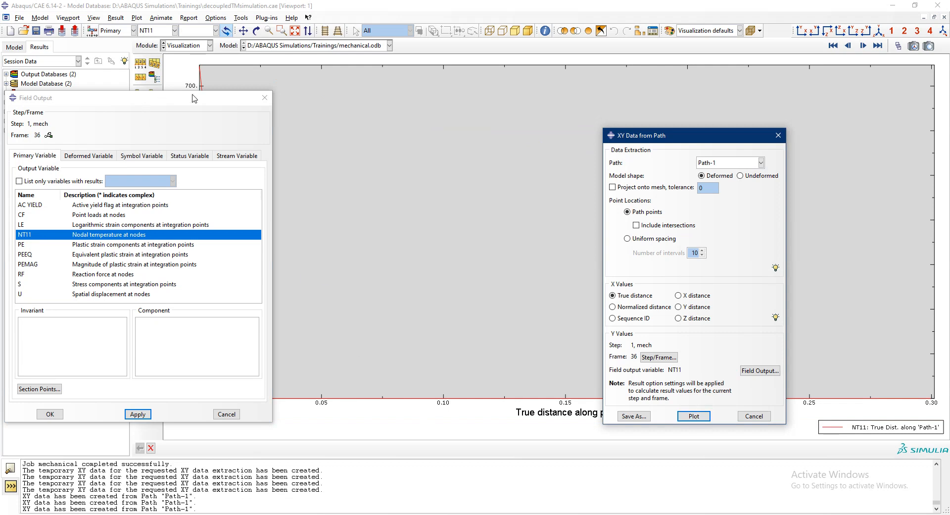
left_click_drag(193, 98, 42, 182)
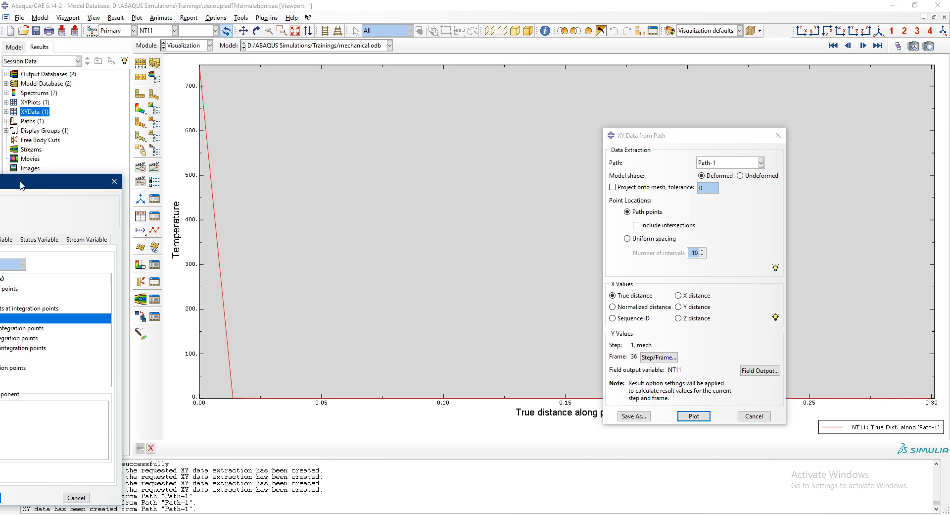
left_click(114, 181)
left_click(754, 415)
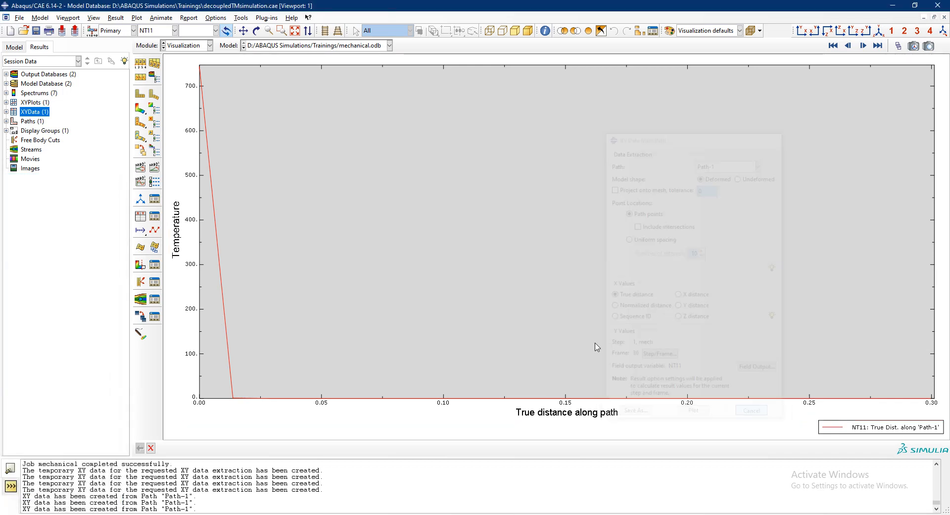
- Return to the ring's contour plot and display the Mises stress instead of the nodal temperature
left_click(140, 108)
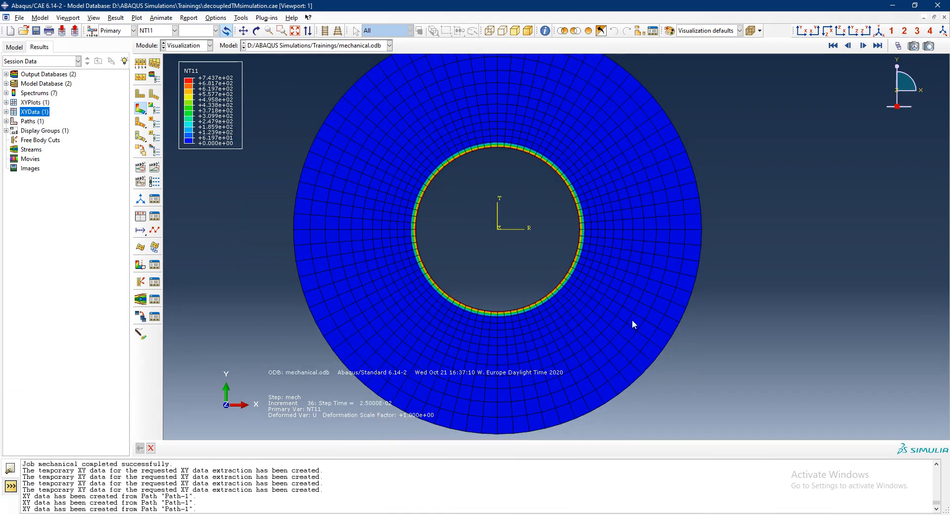
left_click(175, 30)
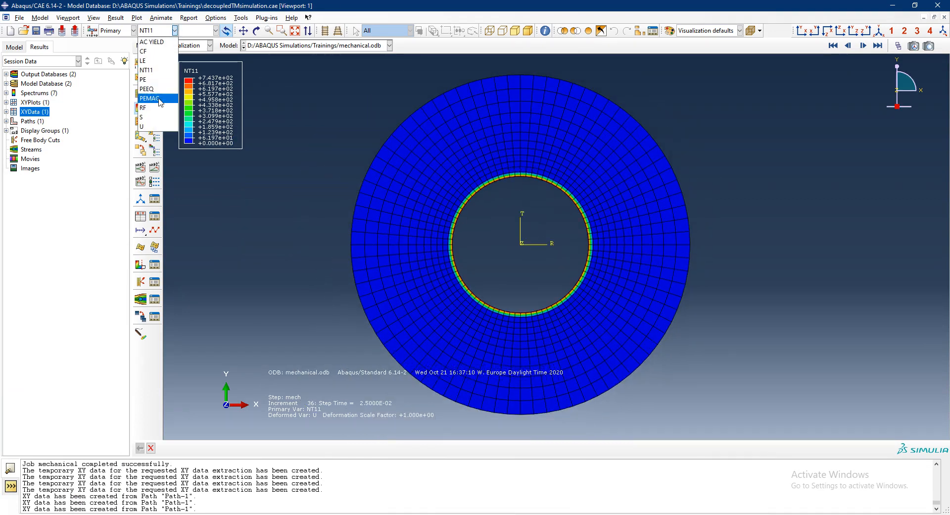
left_click(159, 116)
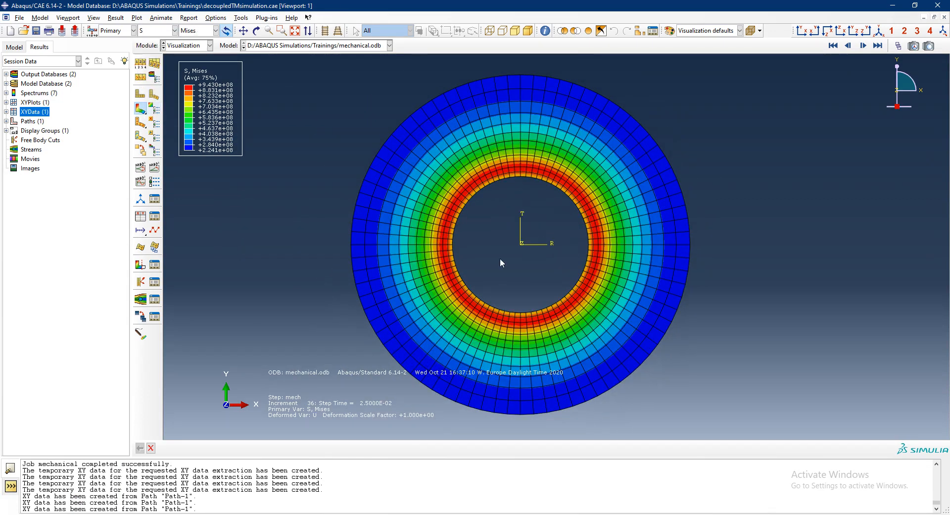